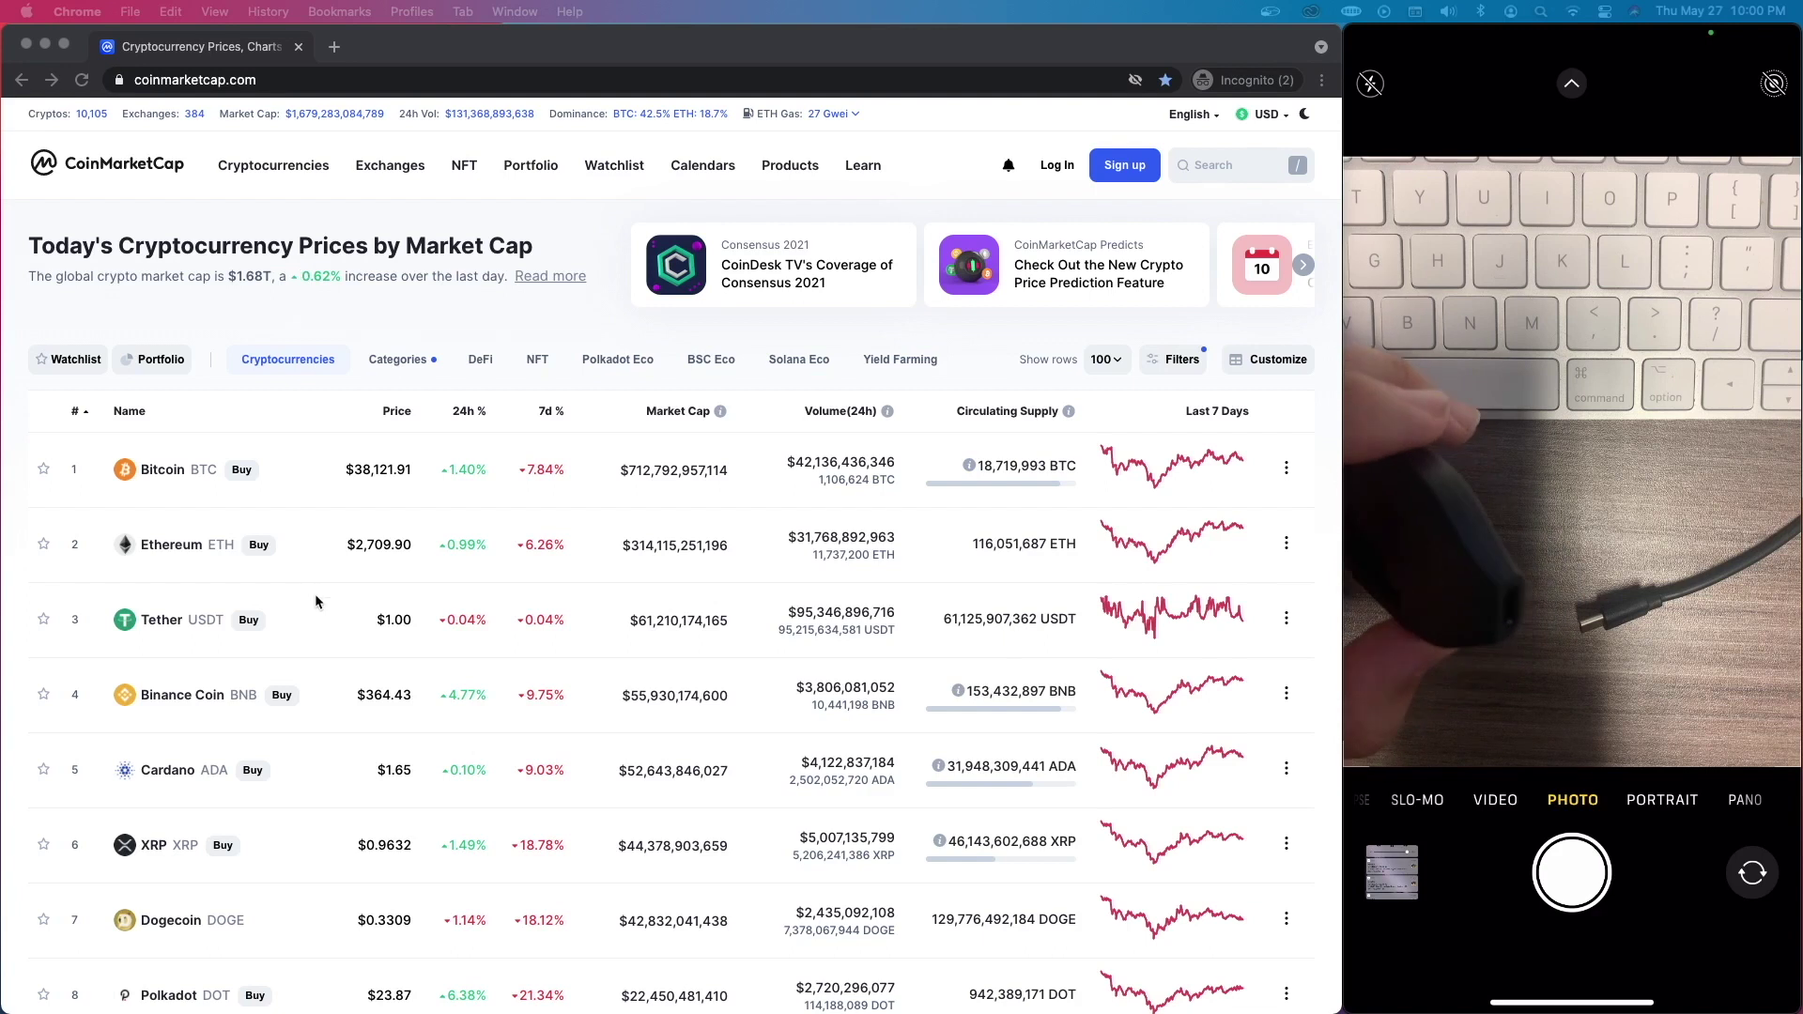
Open Cardano's CoinMarketCap page and switch its price chart from 1D to the 7D range
{"action": "scroll", "coordinate": [315, 602], "scroll_direction": "down", "scroll_amount": 3}
{"action": "left_click", "coordinate": [204, 655]}
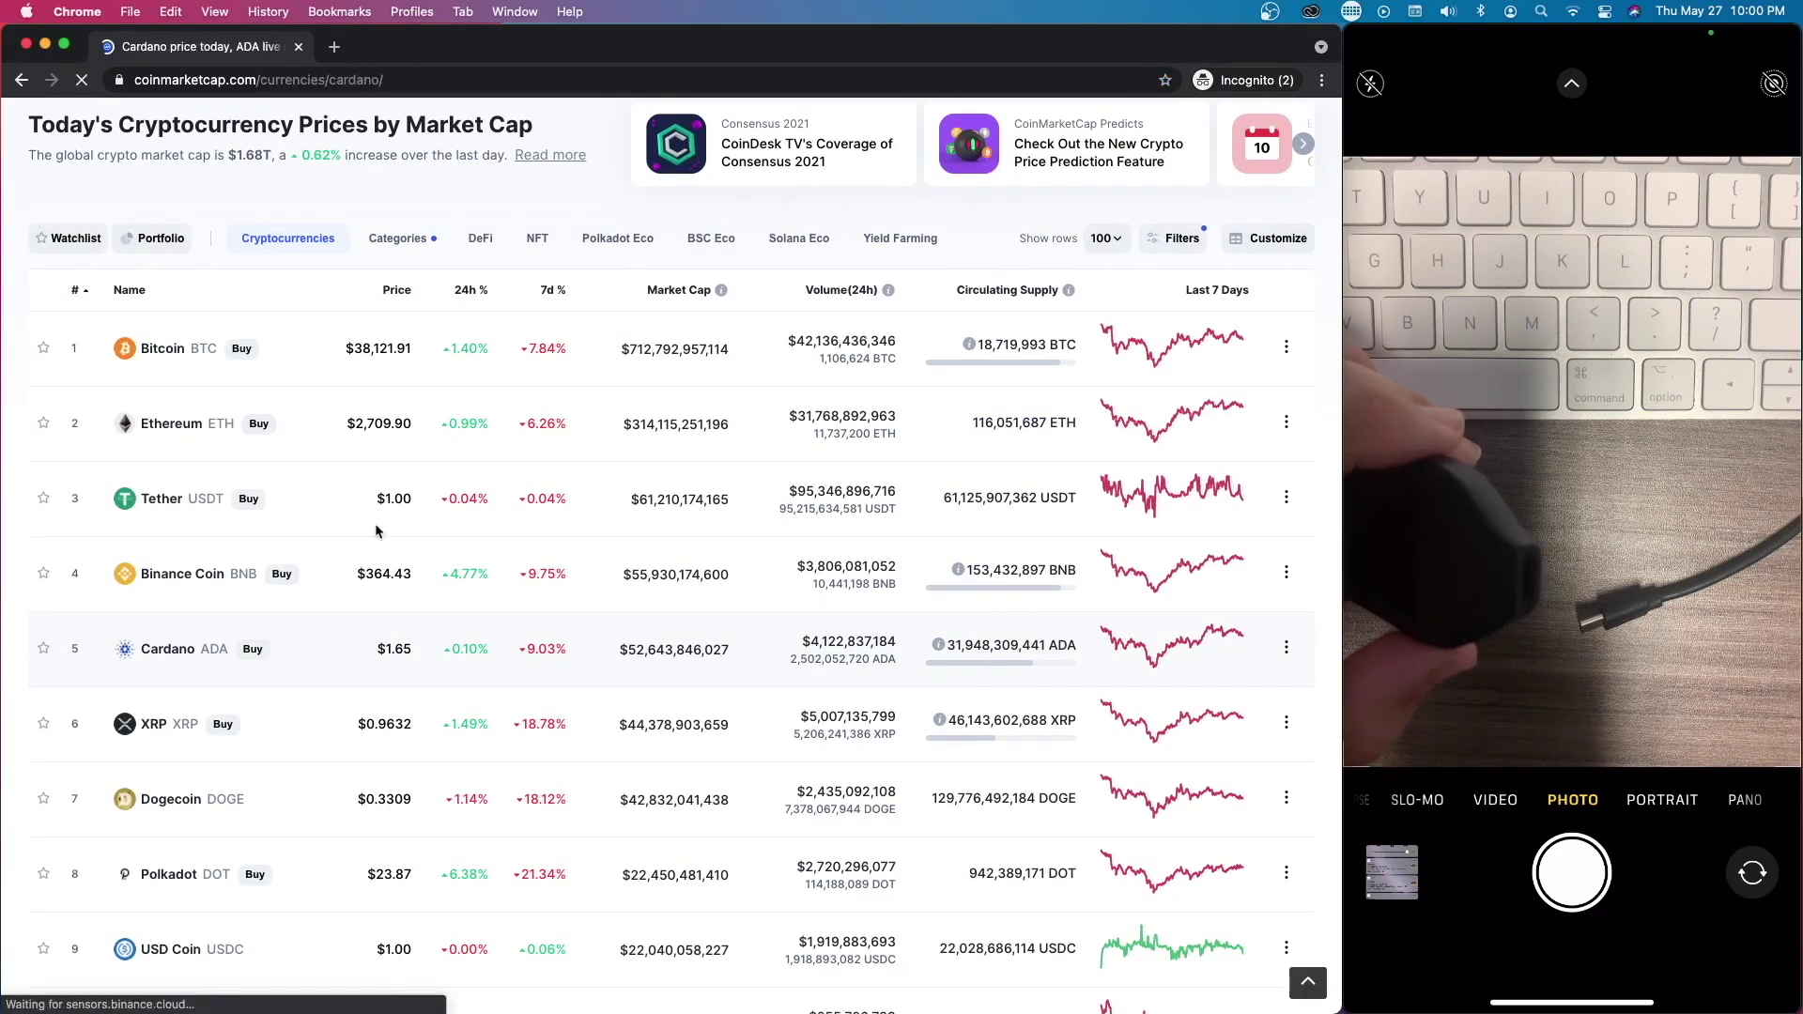
{"action": "left_click", "coordinate": [394, 411]}
{"action": "scroll", "coordinate": [392, 413], "scroll_direction": "down", "scroll_amount": 7}
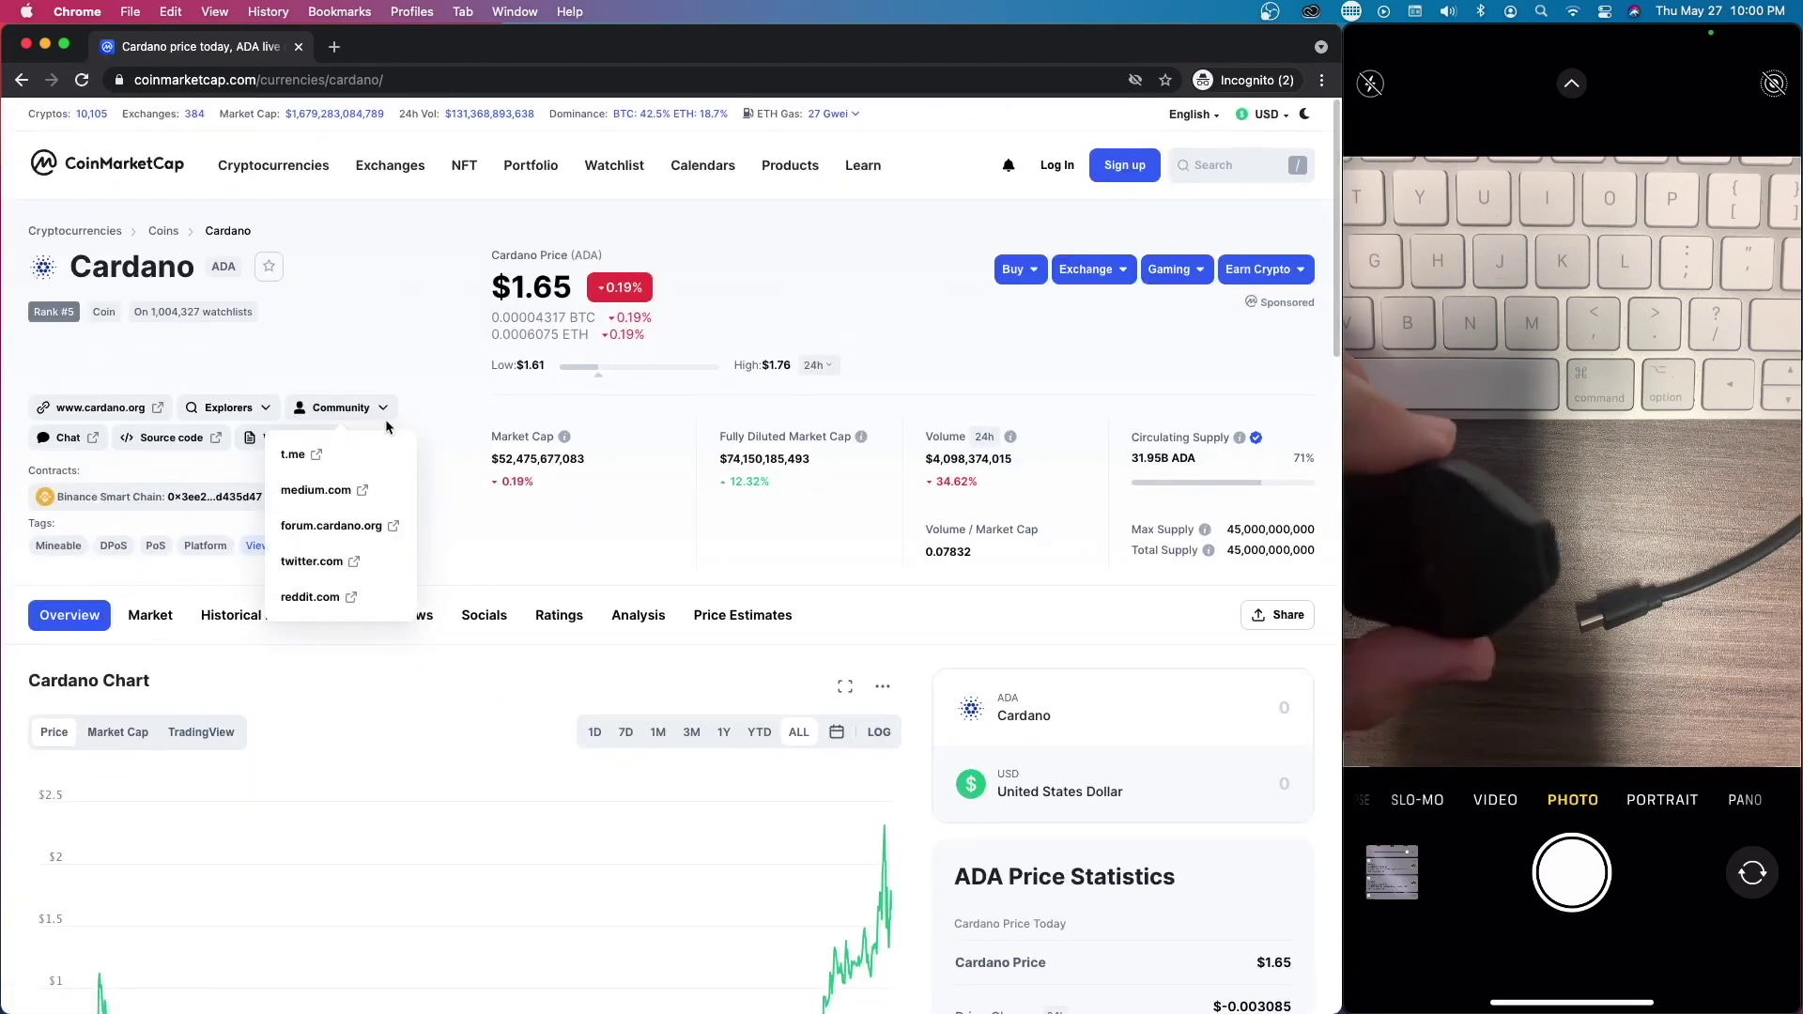
{"action": "scroll", "coordinate": [570, 549], "scroll_direction": "down", "scroll_amount": 2}
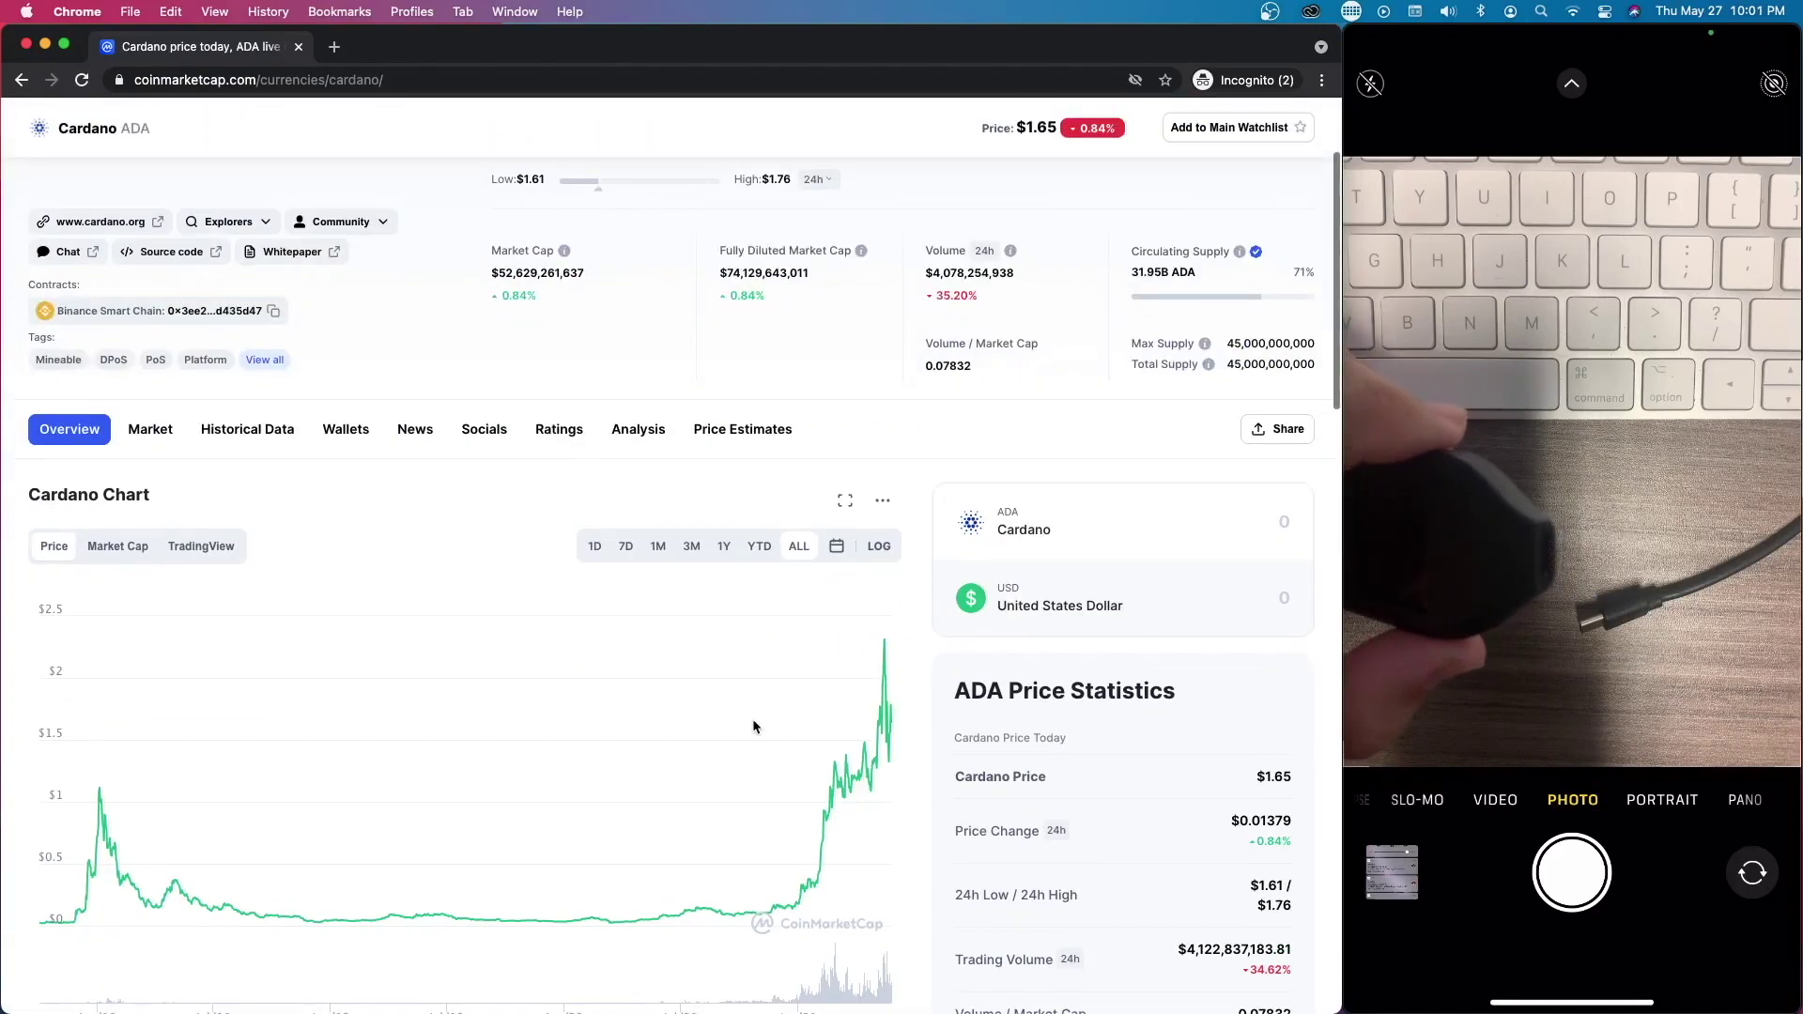
{"action": "left_click", "coordinate": [591, 550]}
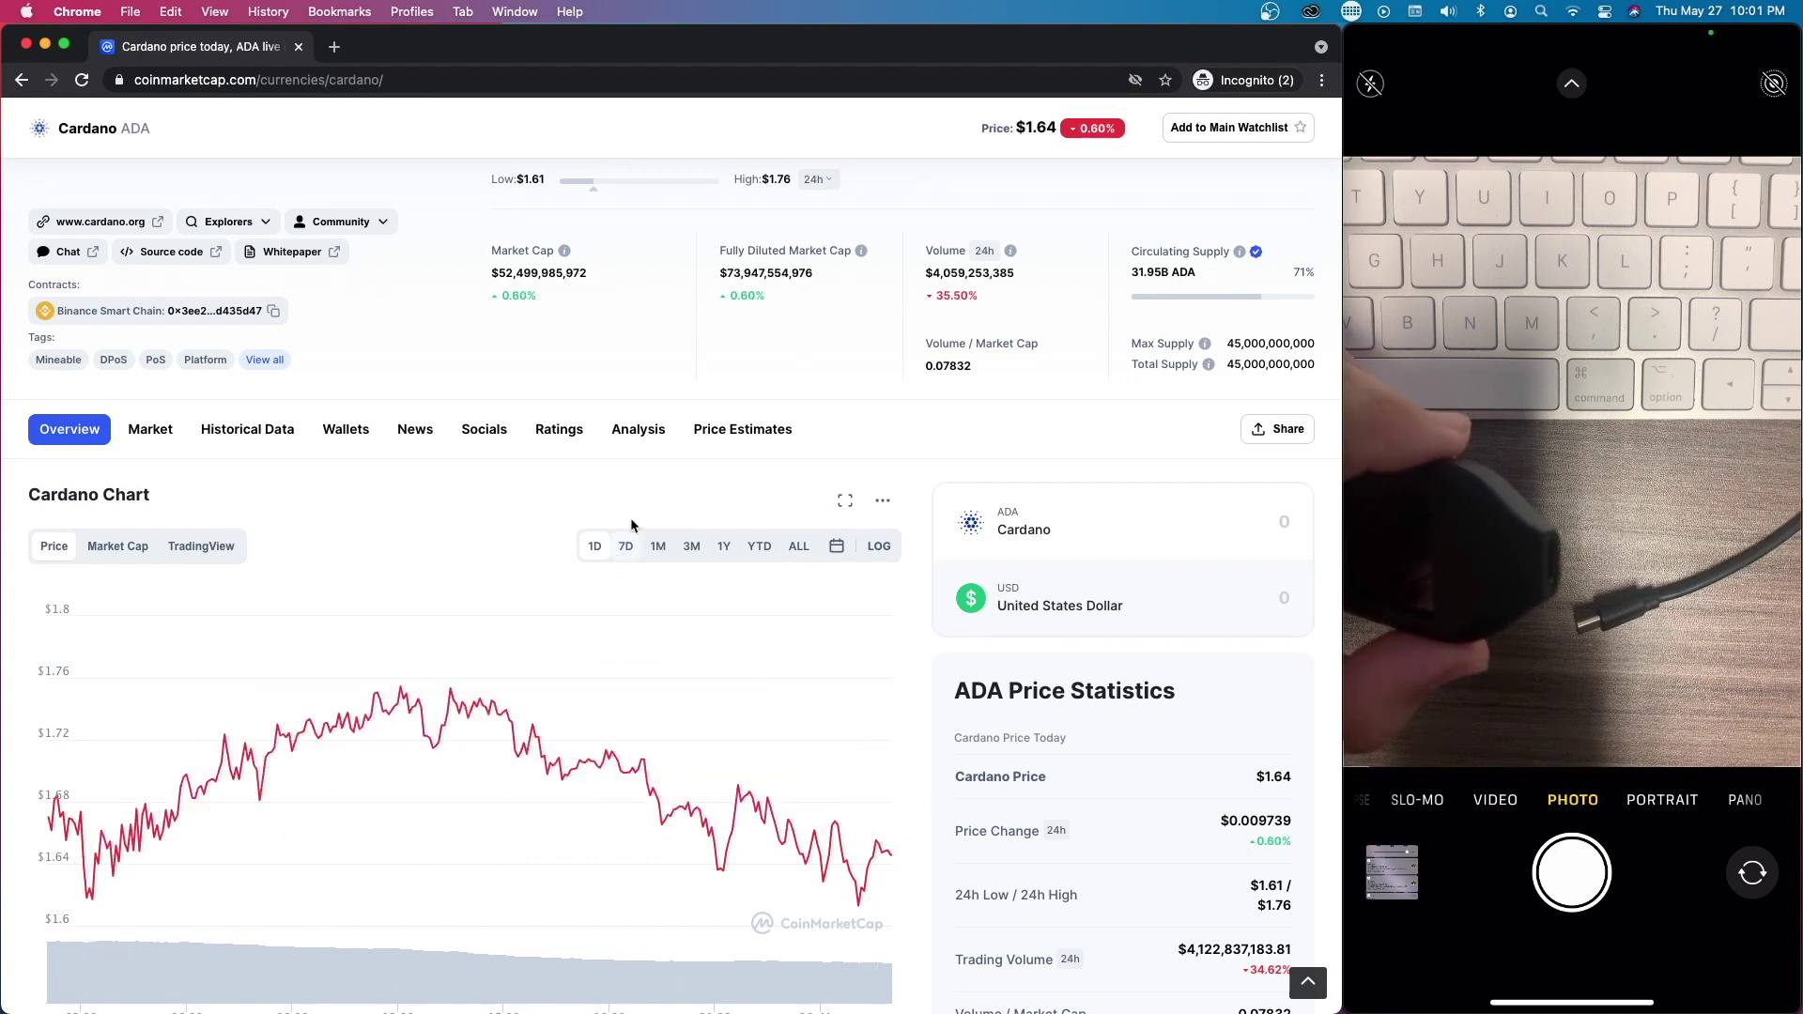
{"action": "left_click", "coordinate": [625, 548]}
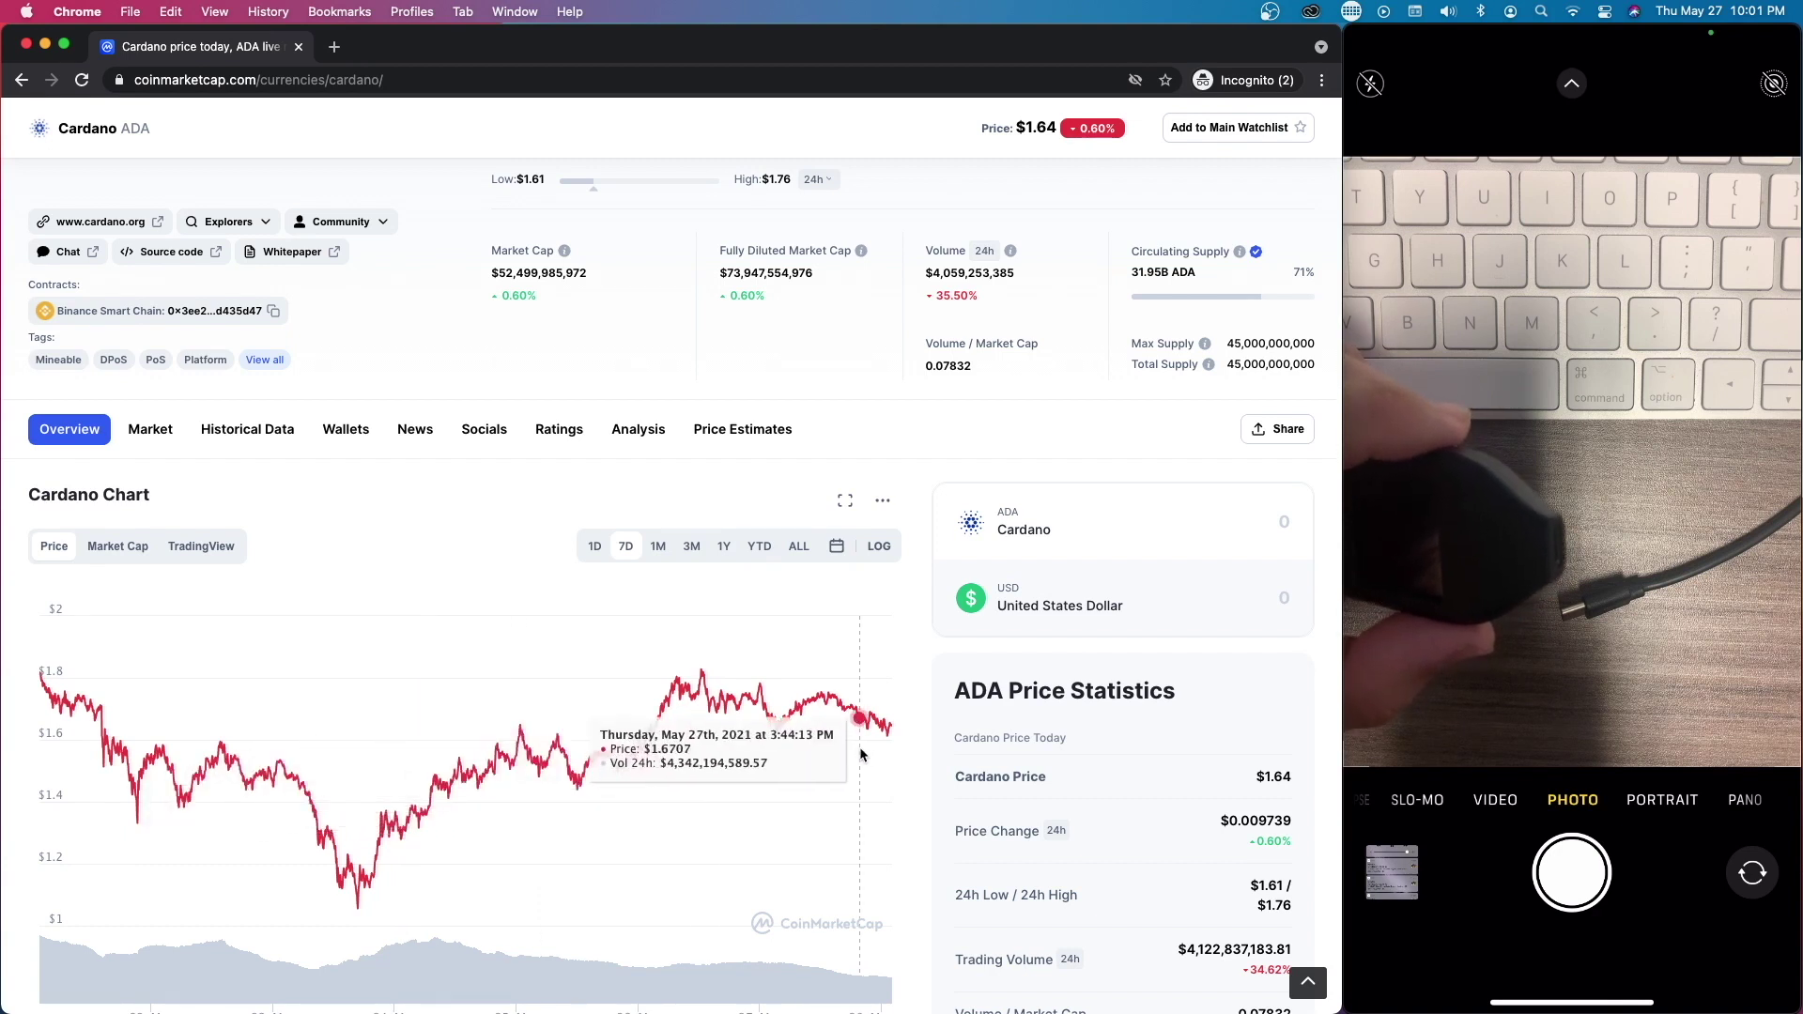
{"action": "scroll", "coordinate": [666, 623], "scroll_direction": "up", "scroll_amount": 3}
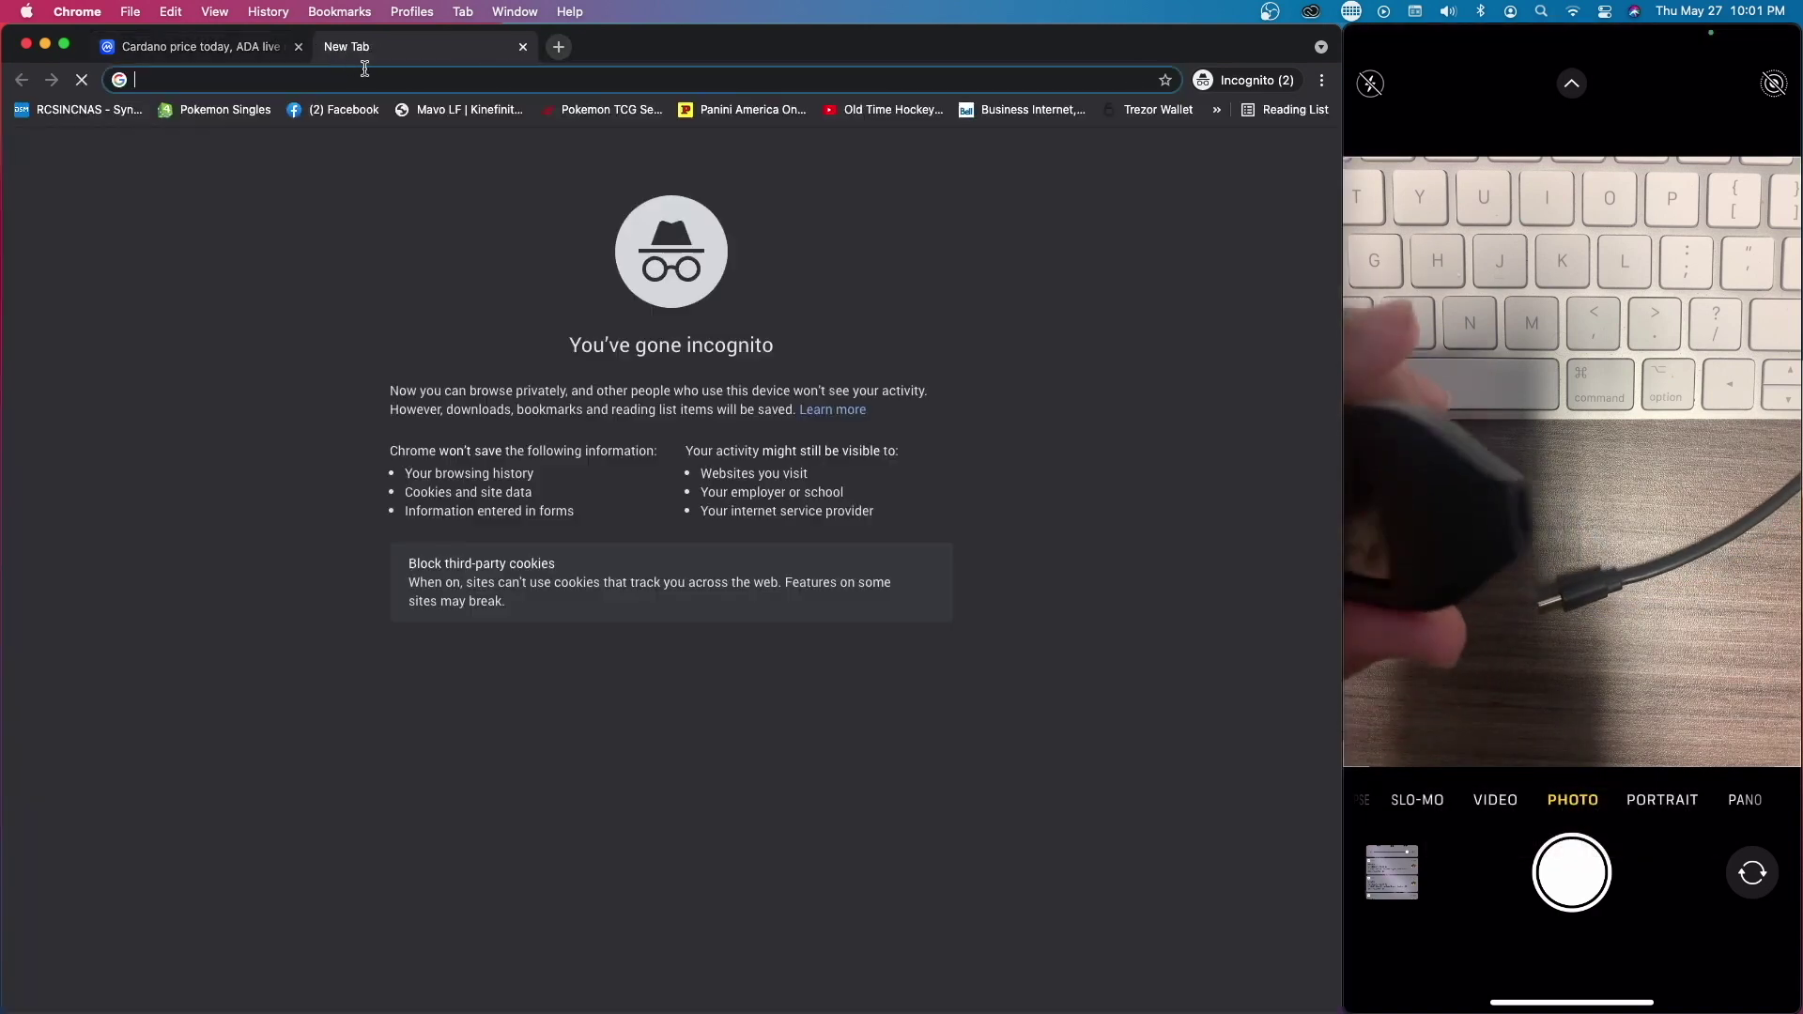
In a new incognito tab, go to adalite.io by typing 'ada' in the address bar
{"action": "left_click", "coordinate": [335, 46]}
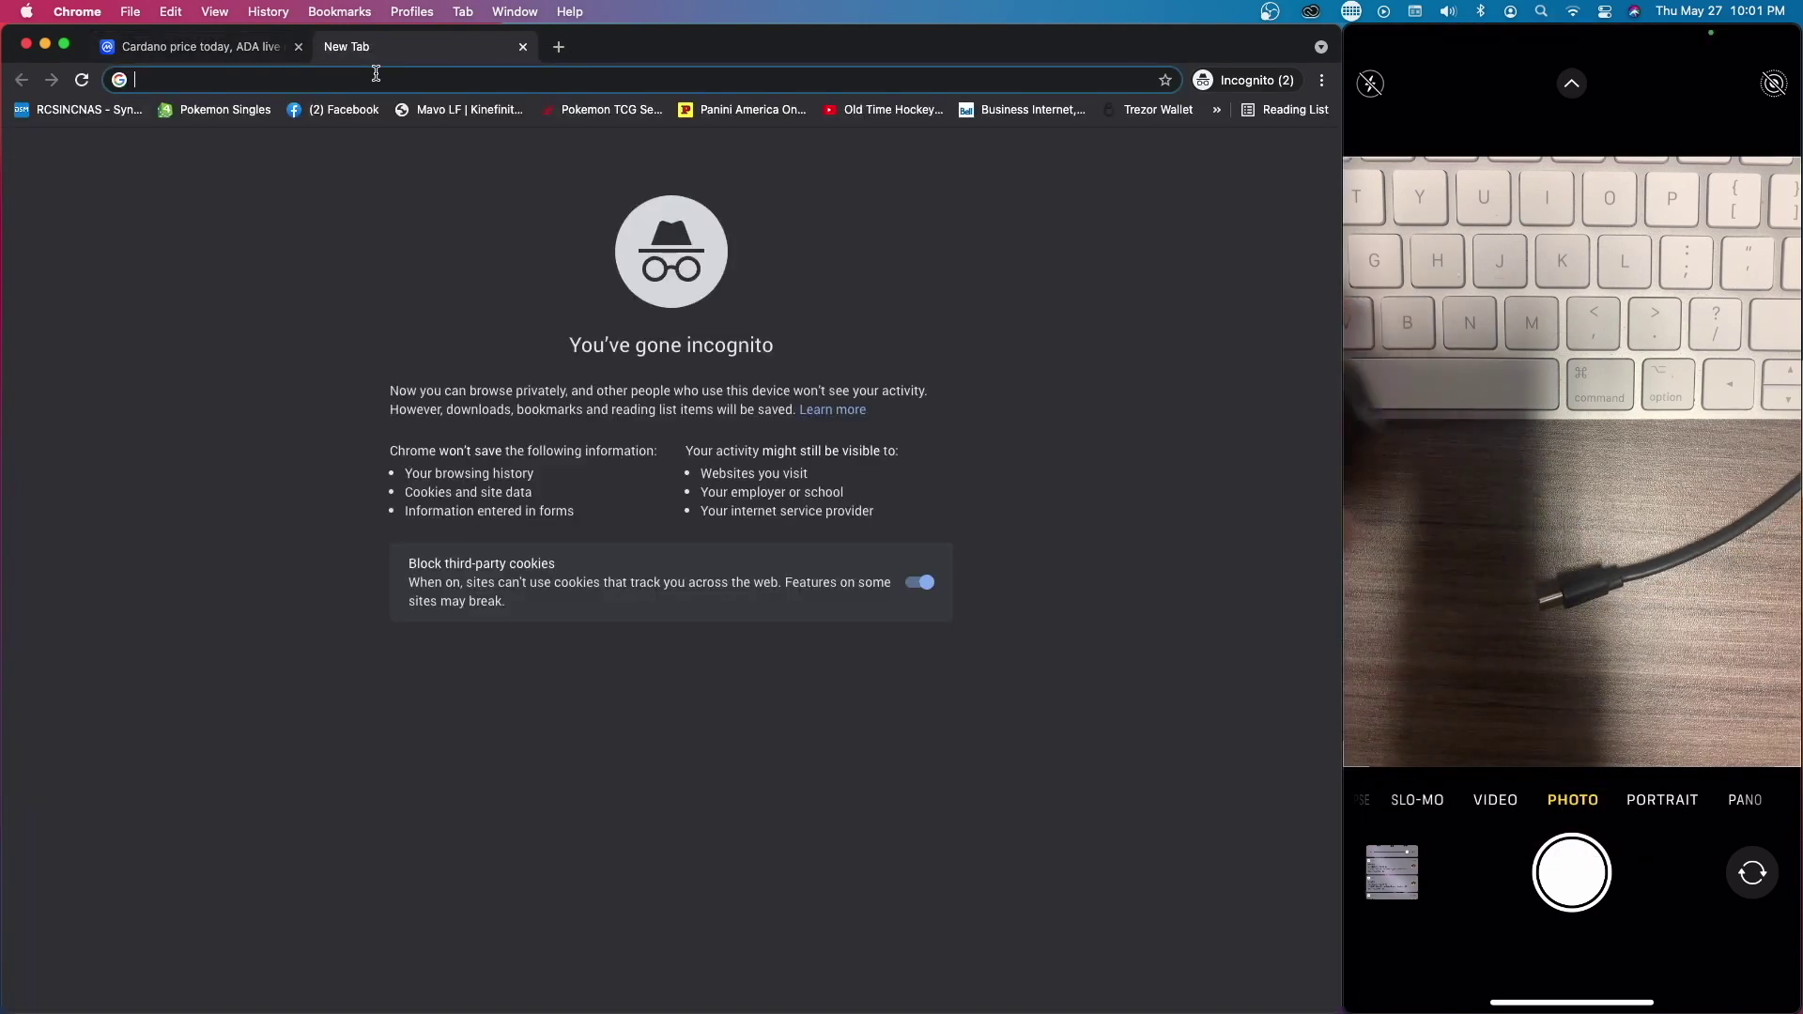
{"action": "type", "text": "adalite.io"}
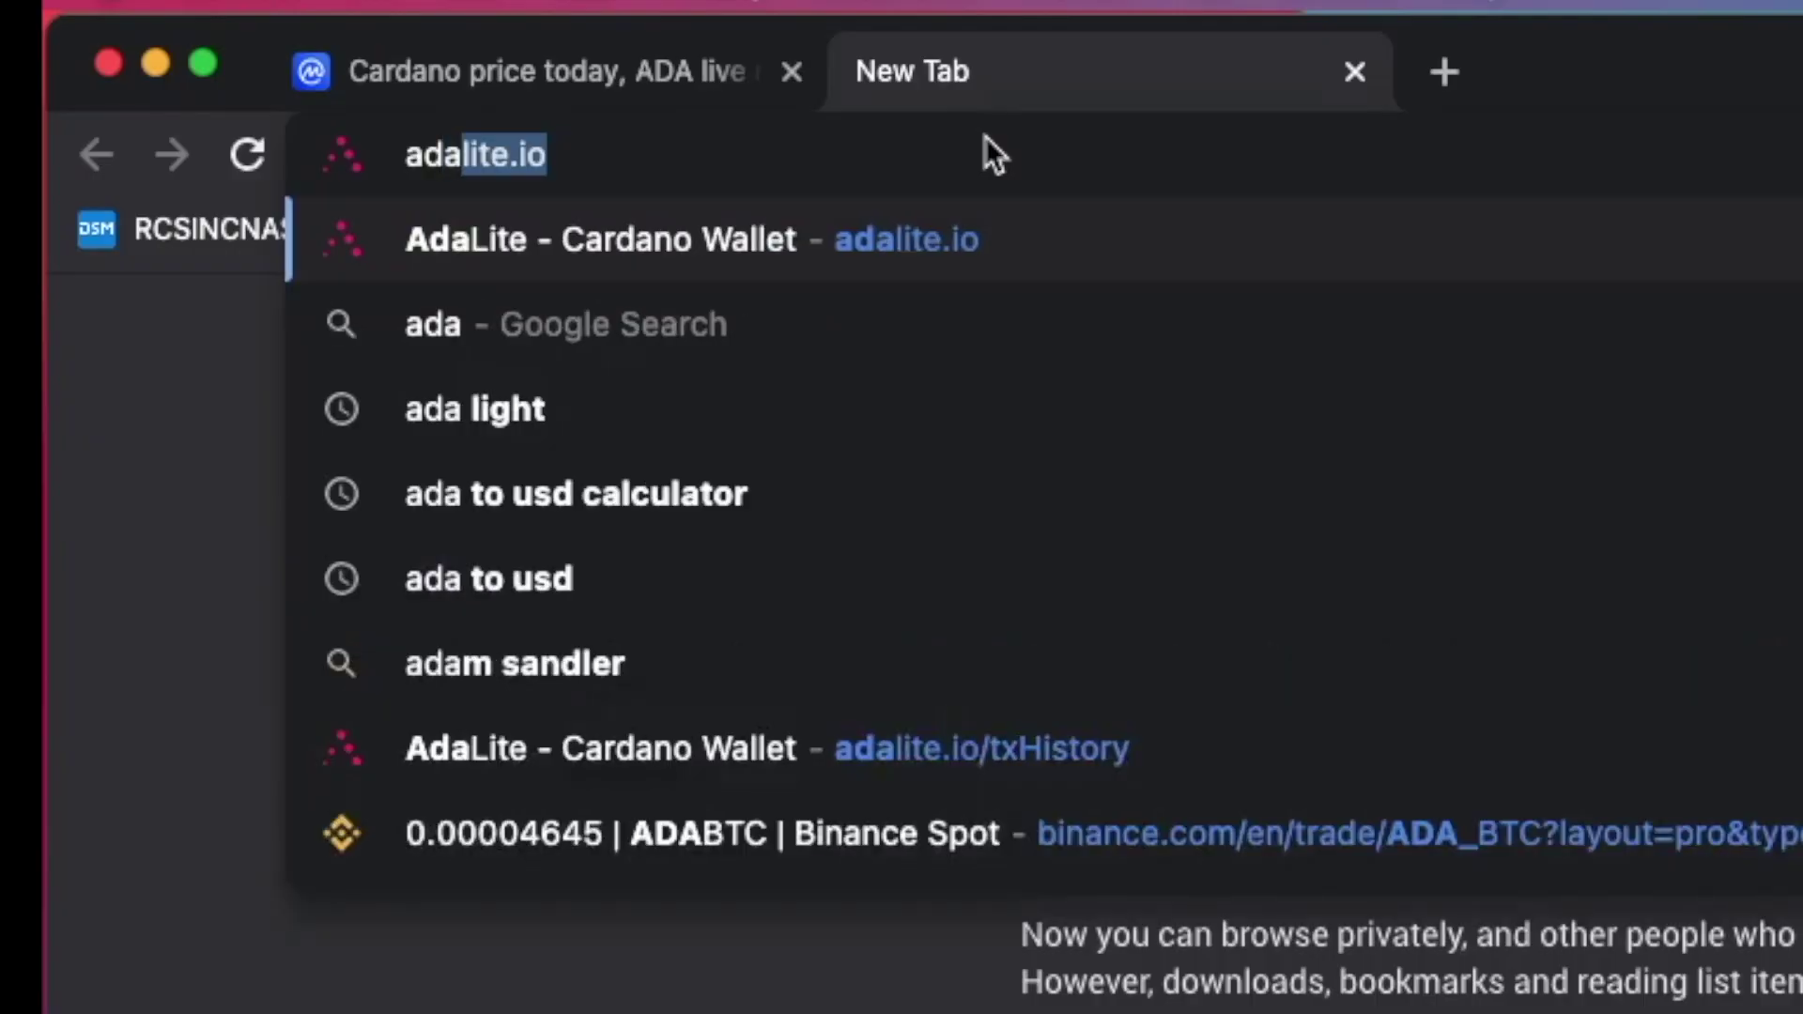
{"action": "key", "text": "Return"}
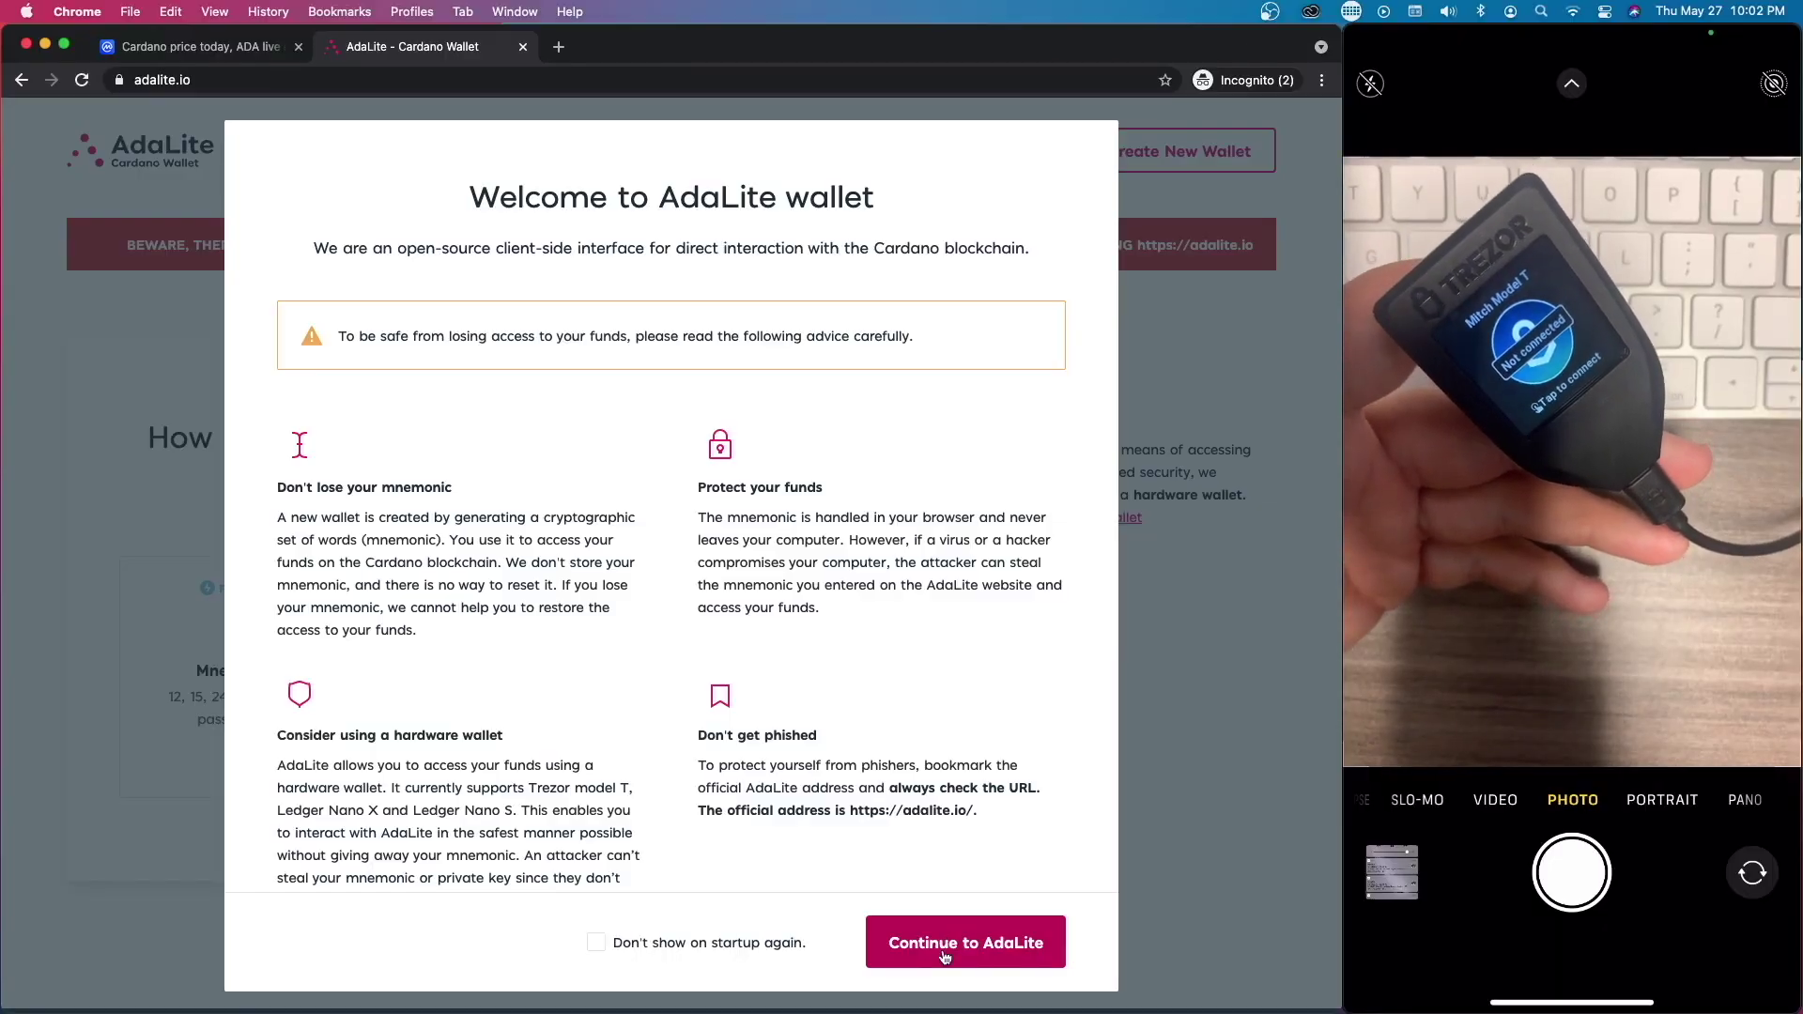
Dismiss the Welcome to AdaLite notice and pick the Hardware Wallet access option
{"action": "left_click", "coordinate": [945, 957]}
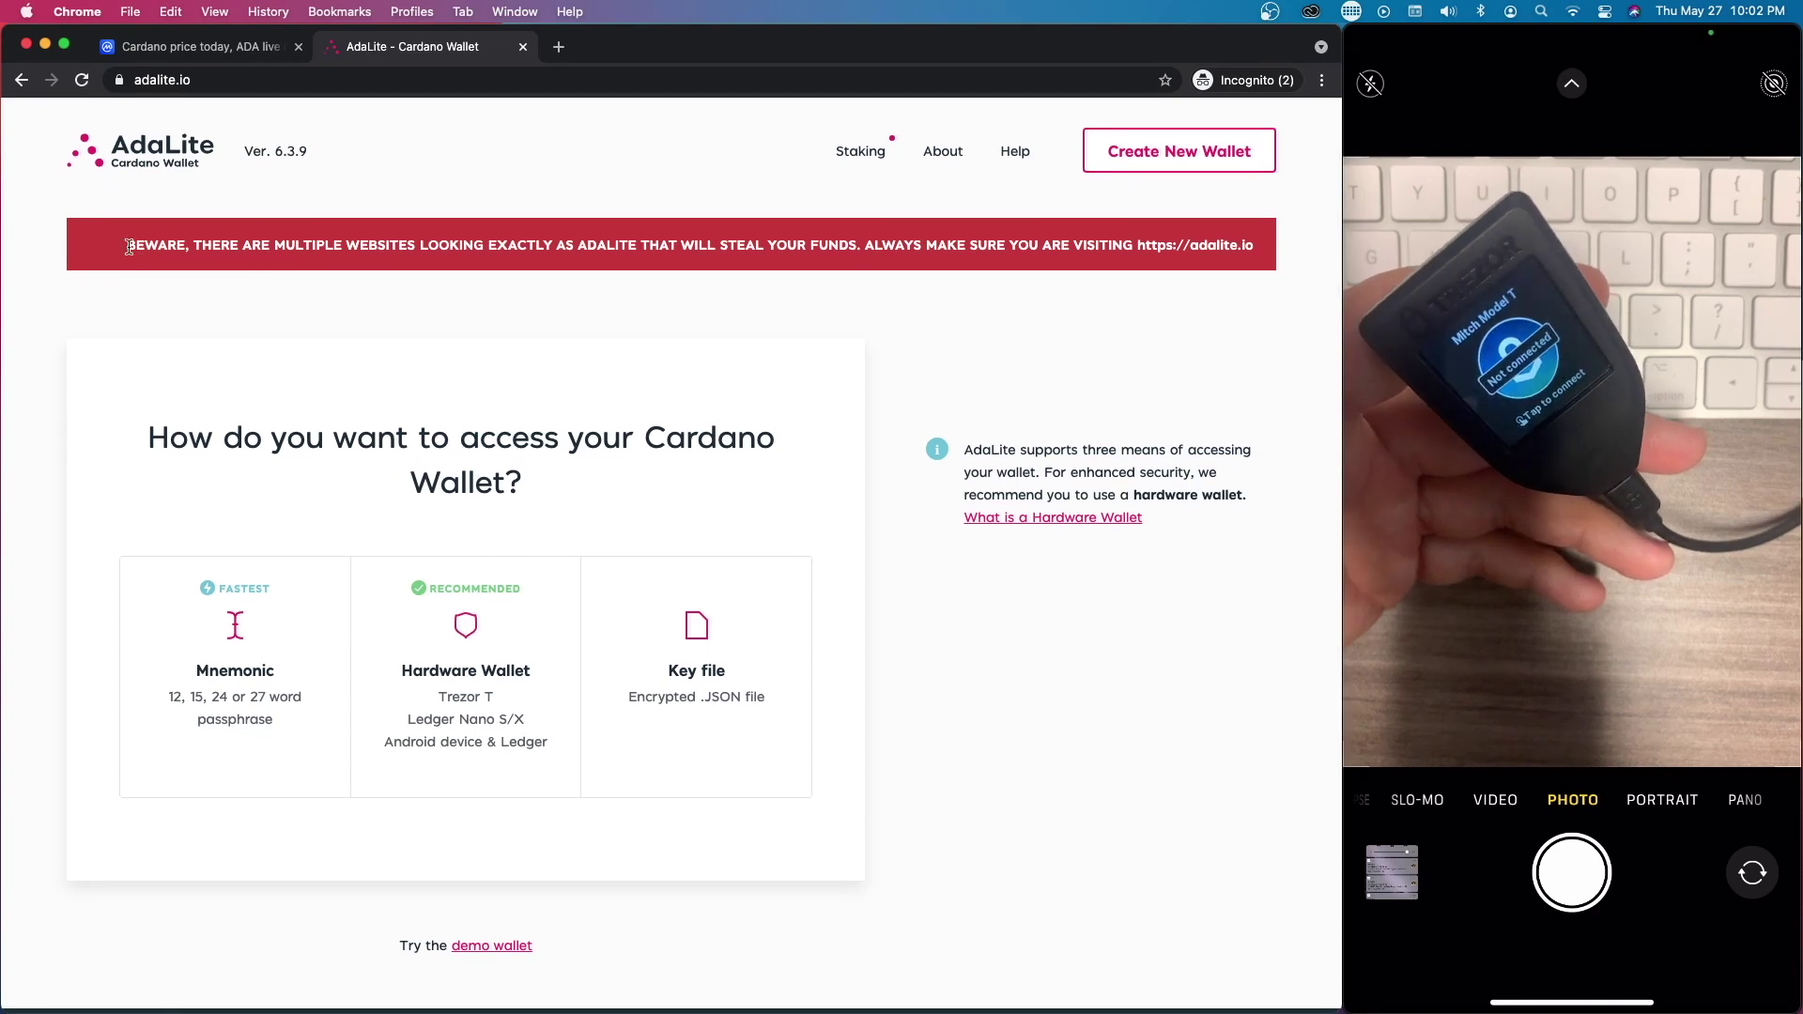
{"action": "left_click_drag", "start_coordinate": [120, 252], "coordinate": [711, 269]}
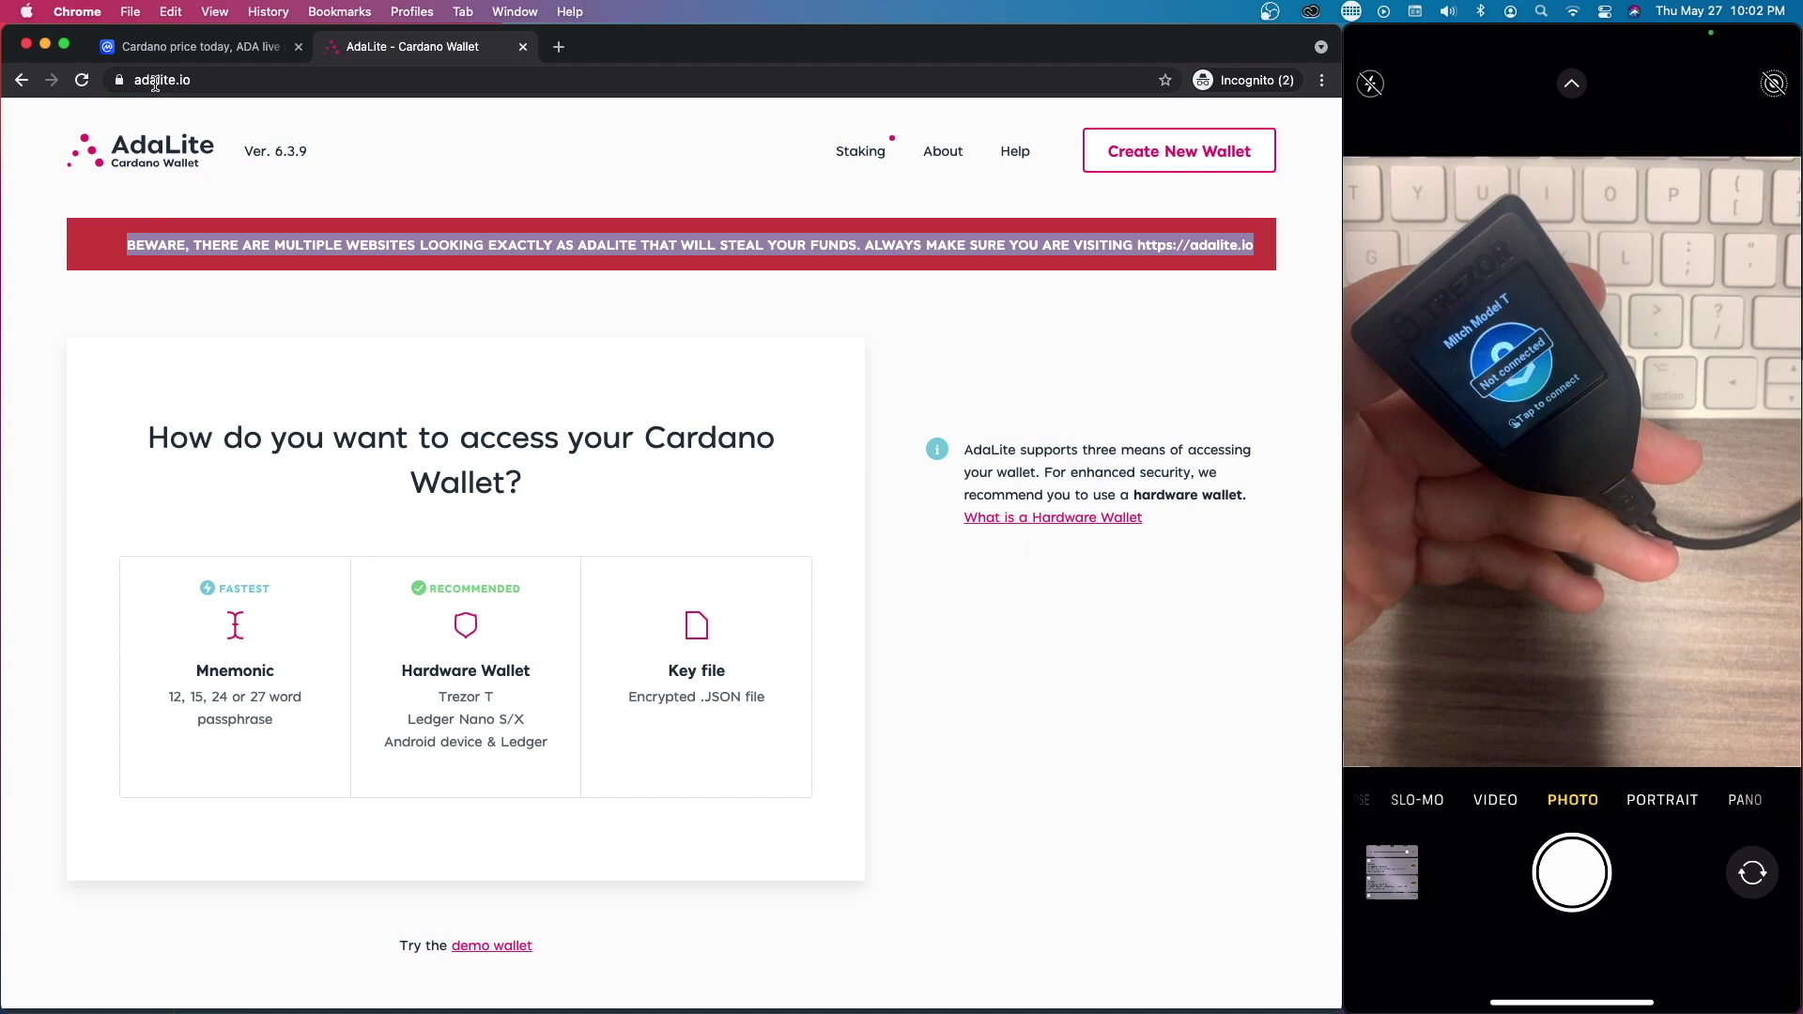
{"action": "left_click", "coordinate": [458, 372]}
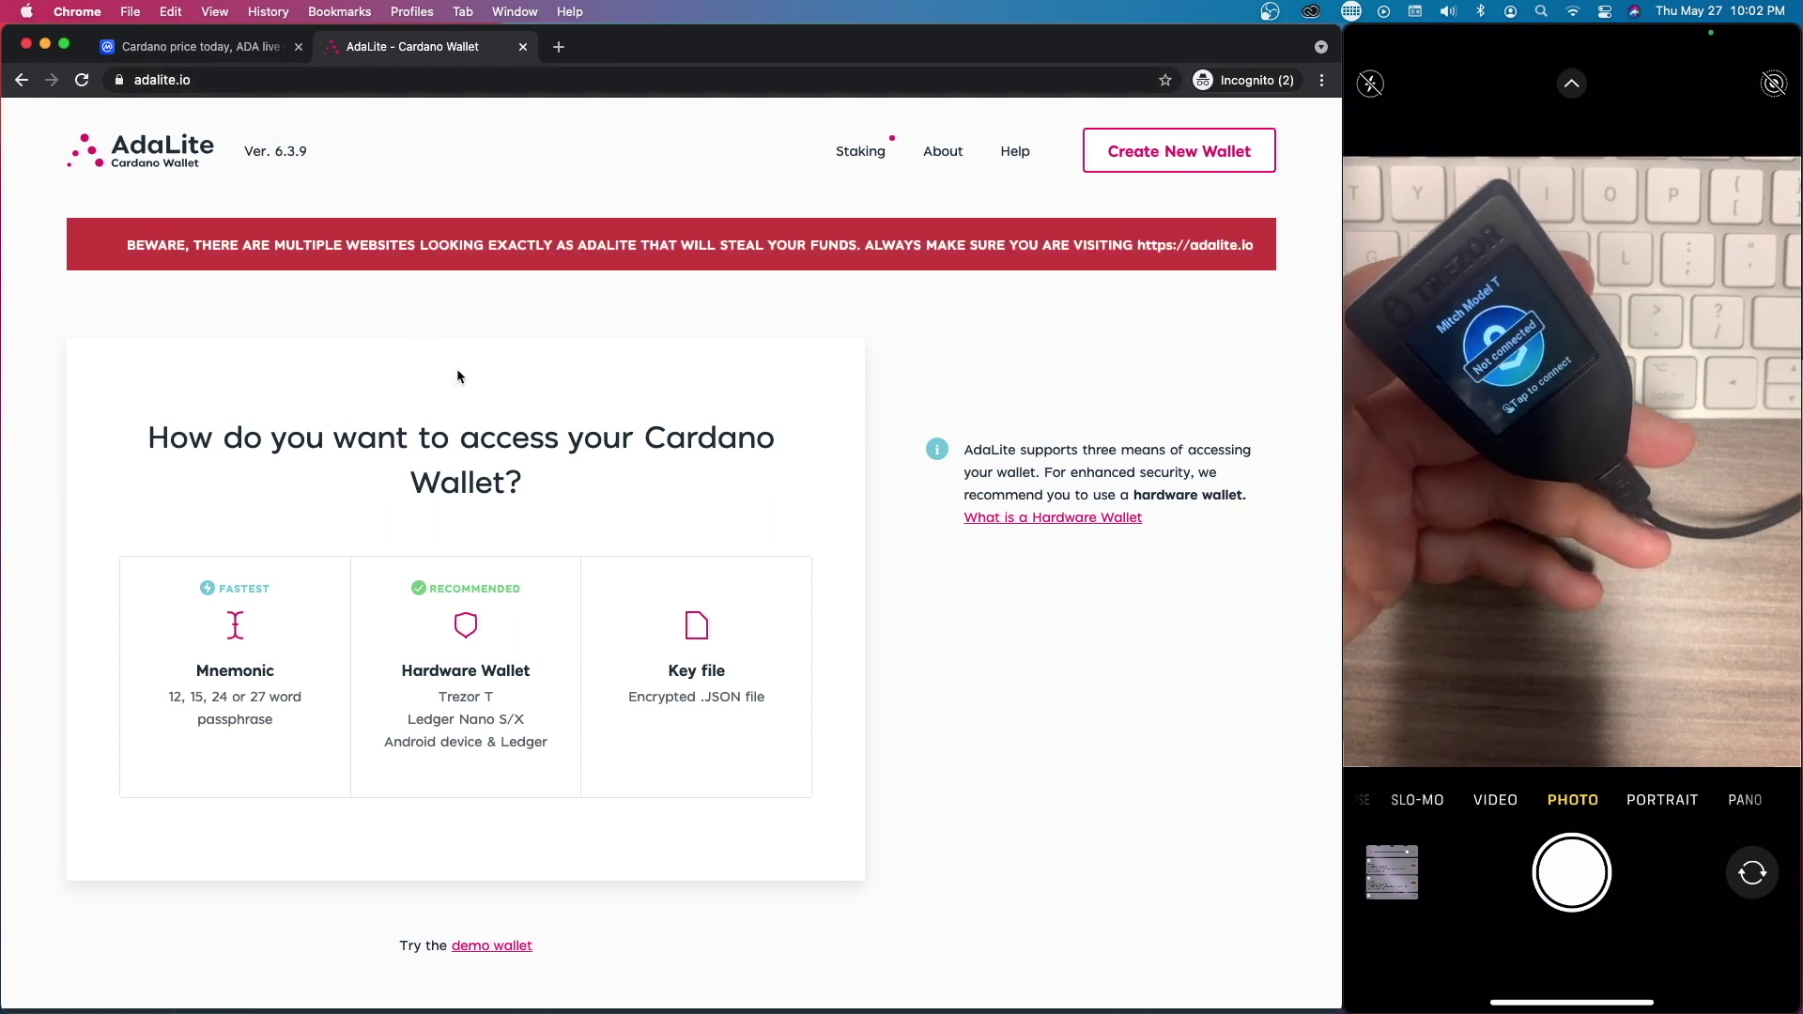
{"action": "left_click", "coordinate": [471, 669]}
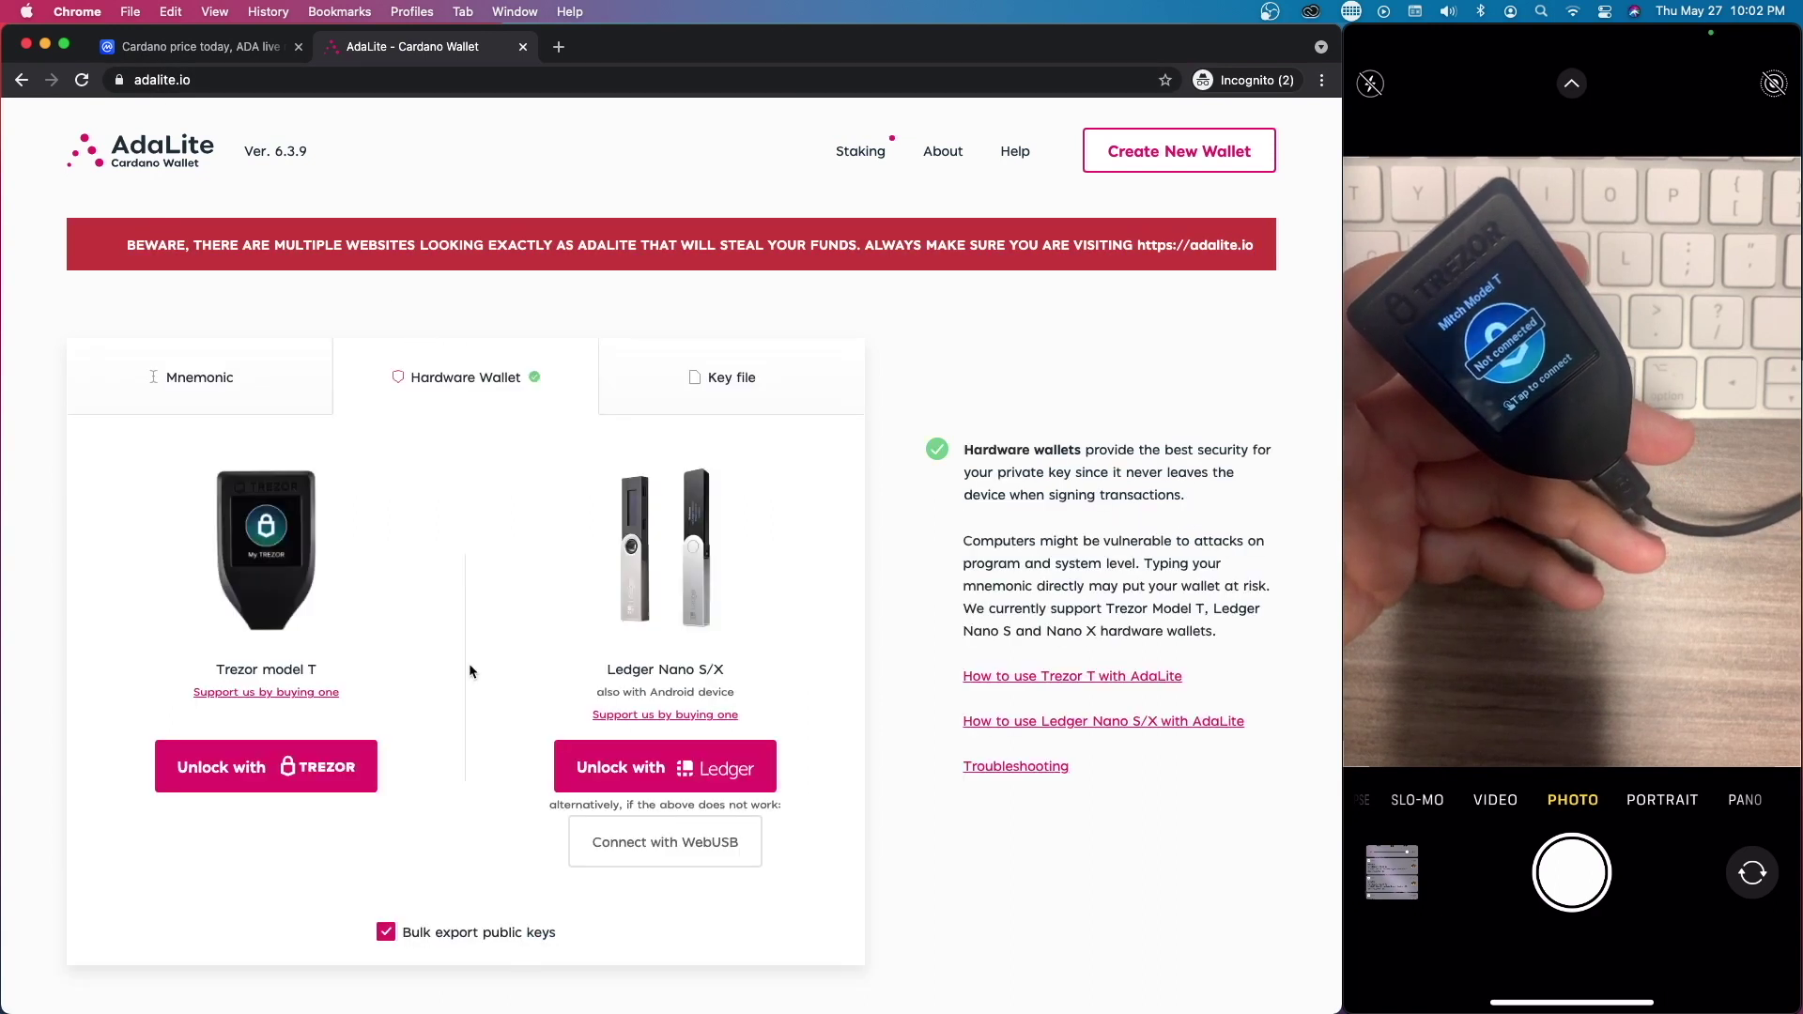
{"action": "scroll", "coordinate": [437, 699], "scroll_direction": "down", "scroll_amount": 1}
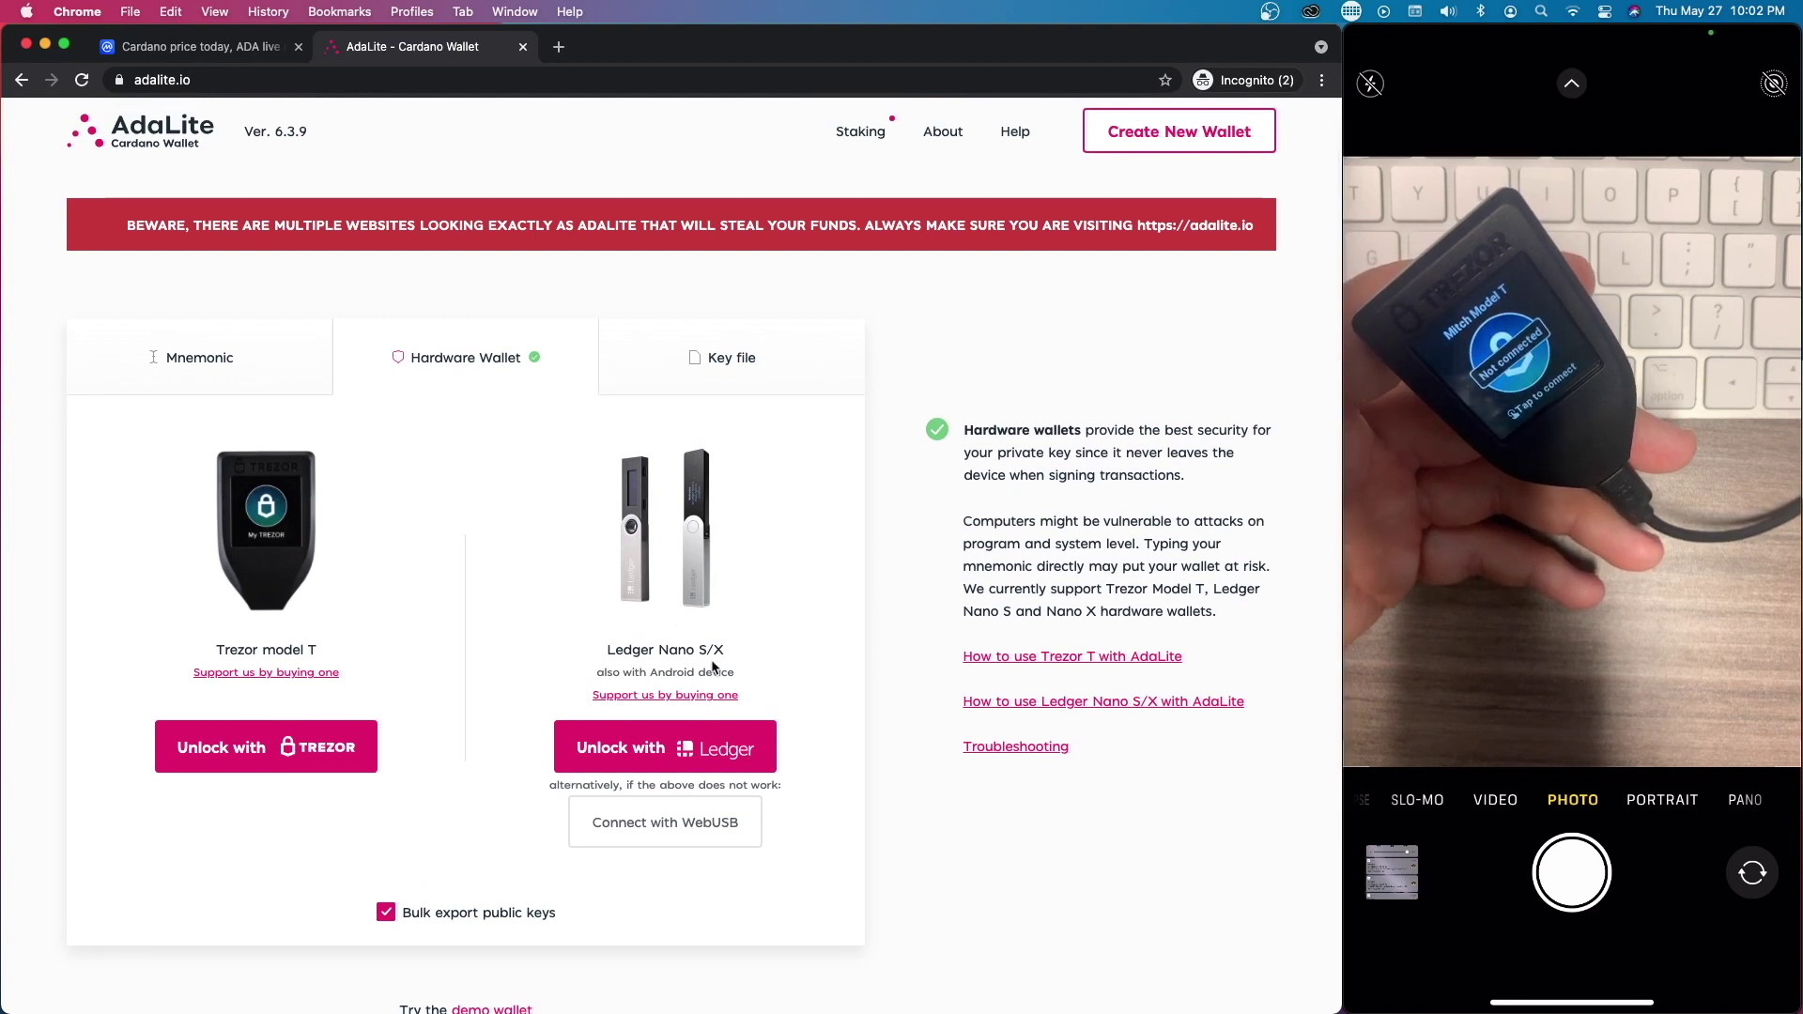
{"action": "scroll", "coordinate": [492, 612], "scroll_direction": "down", "scroll_amount": 1}
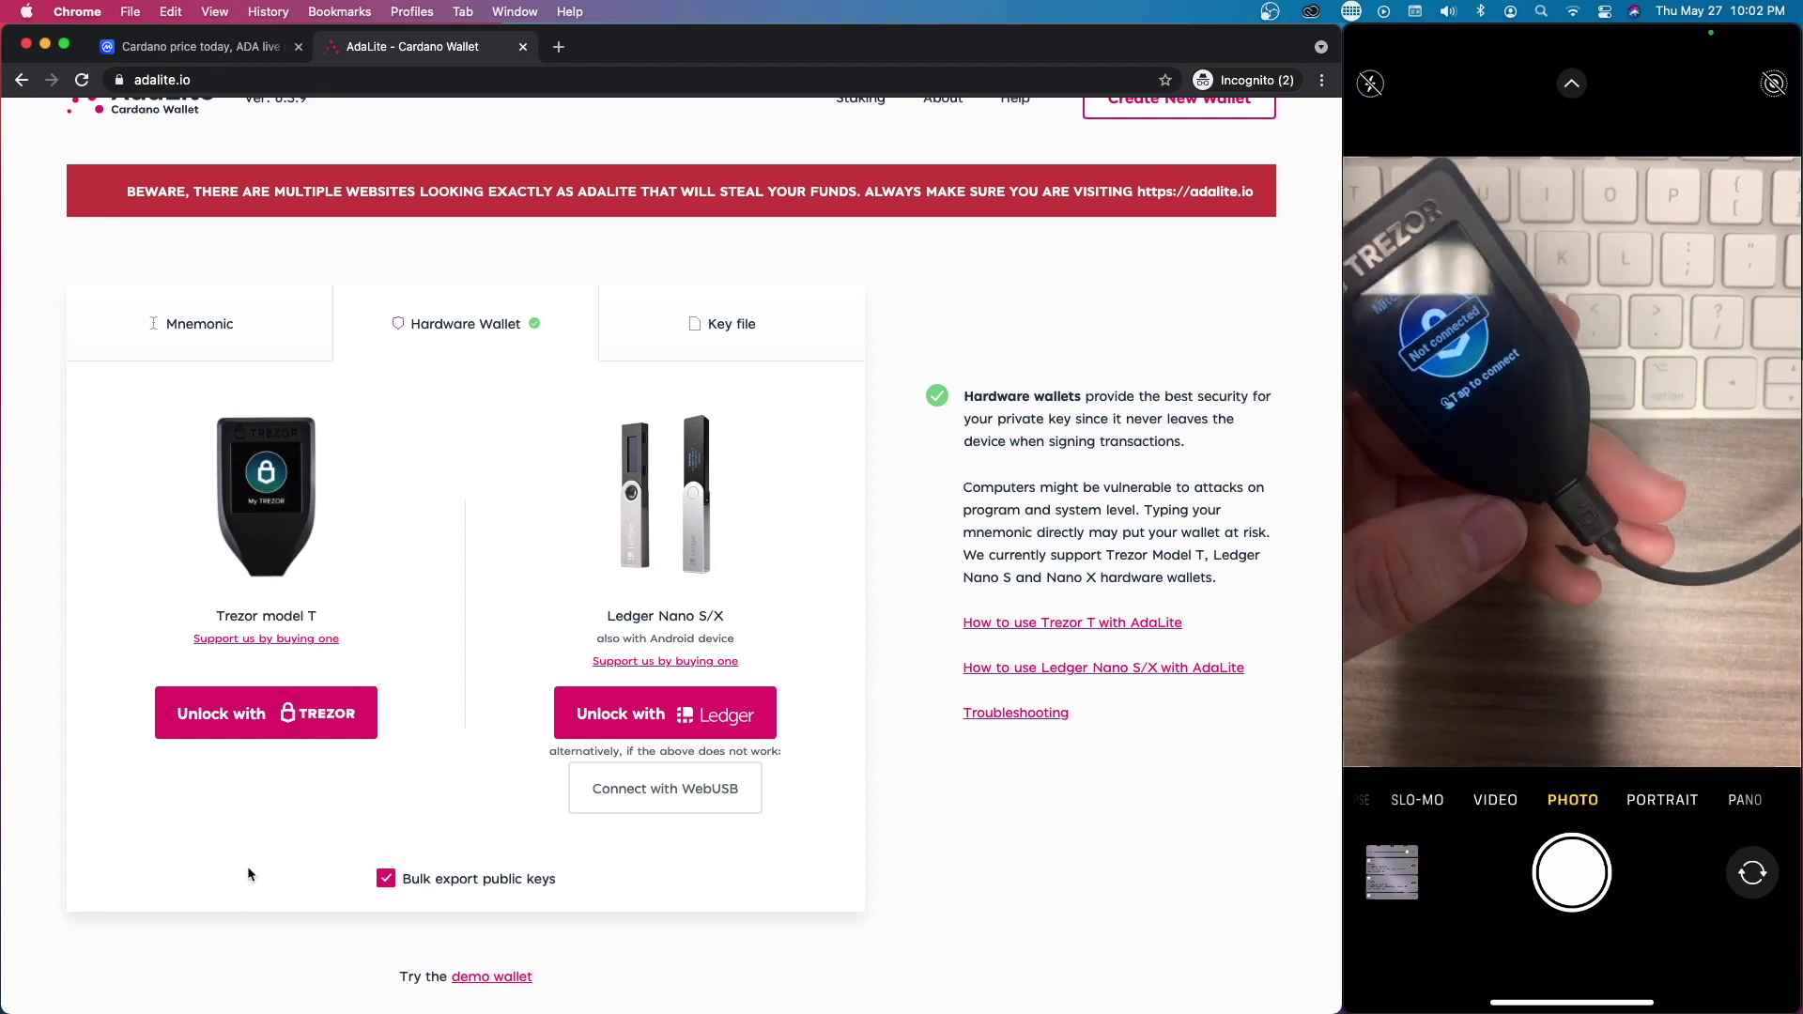
Unlock with Trezor, always allow adalite.io to read public keys, and export the Cardano keys
{"action": "left_click", "coordinate": [243, 720]}
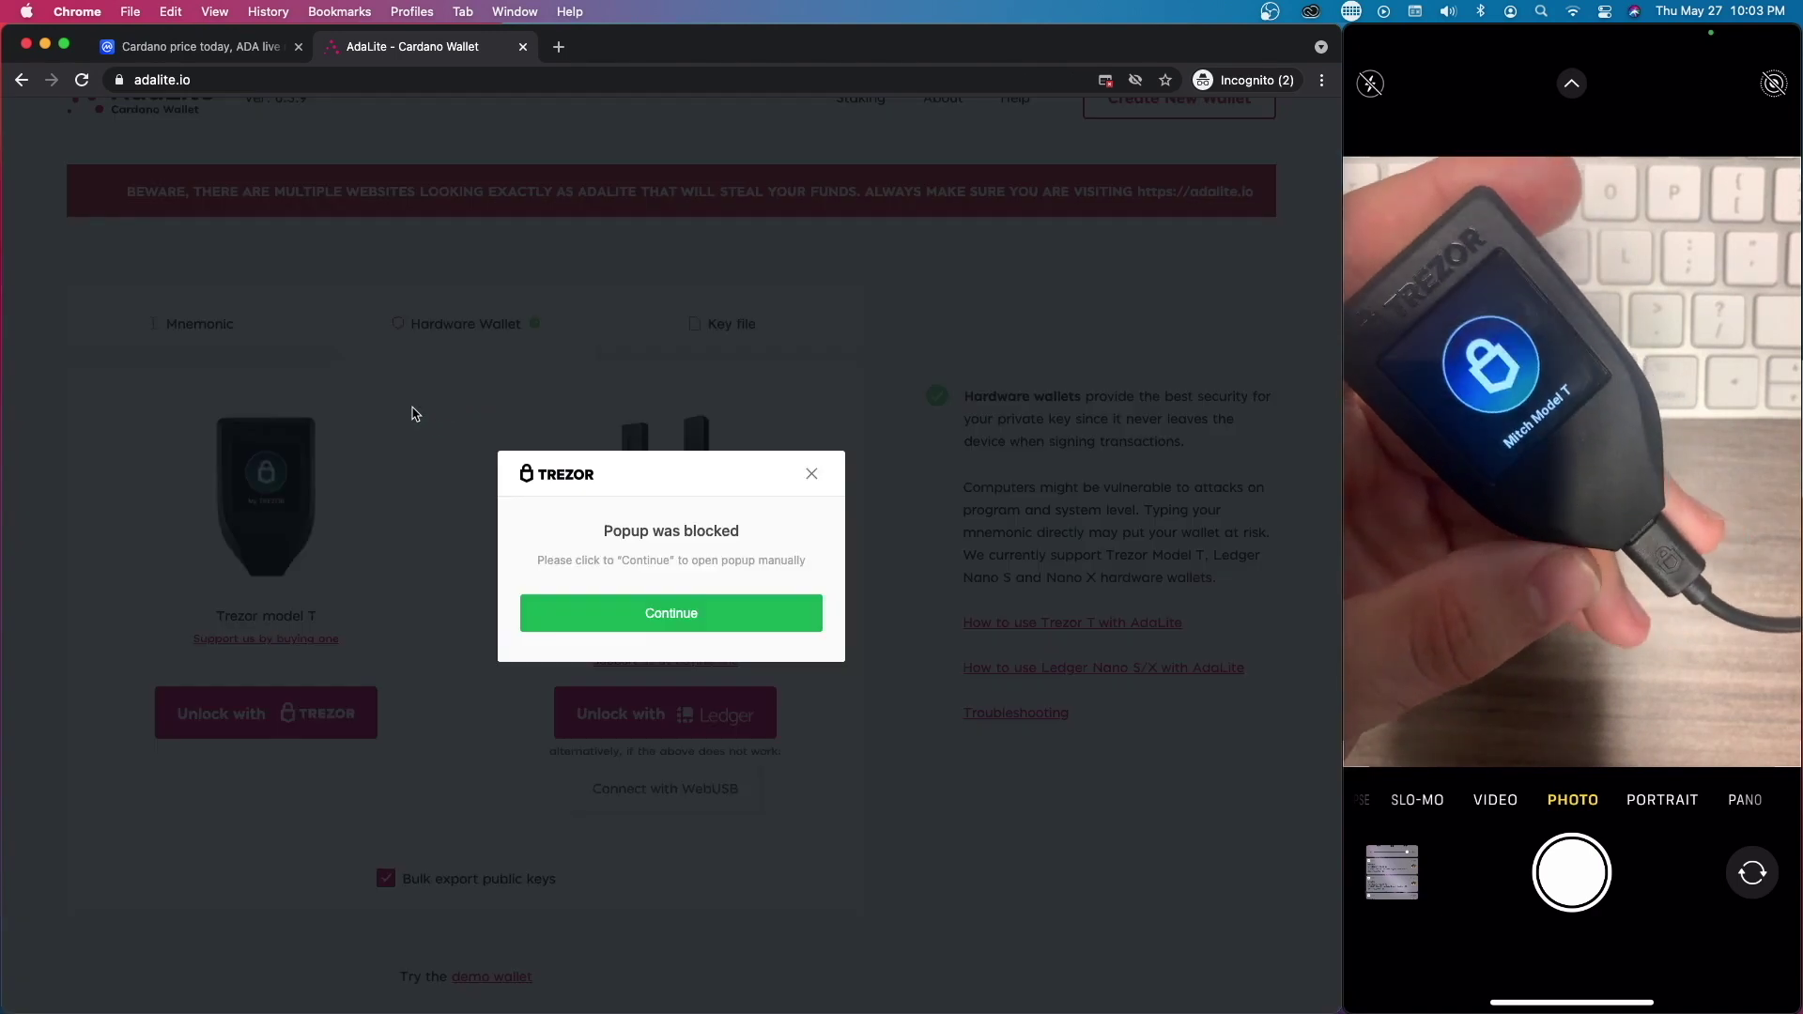
{"action": "left_click", "coordinate": [667, 619]}
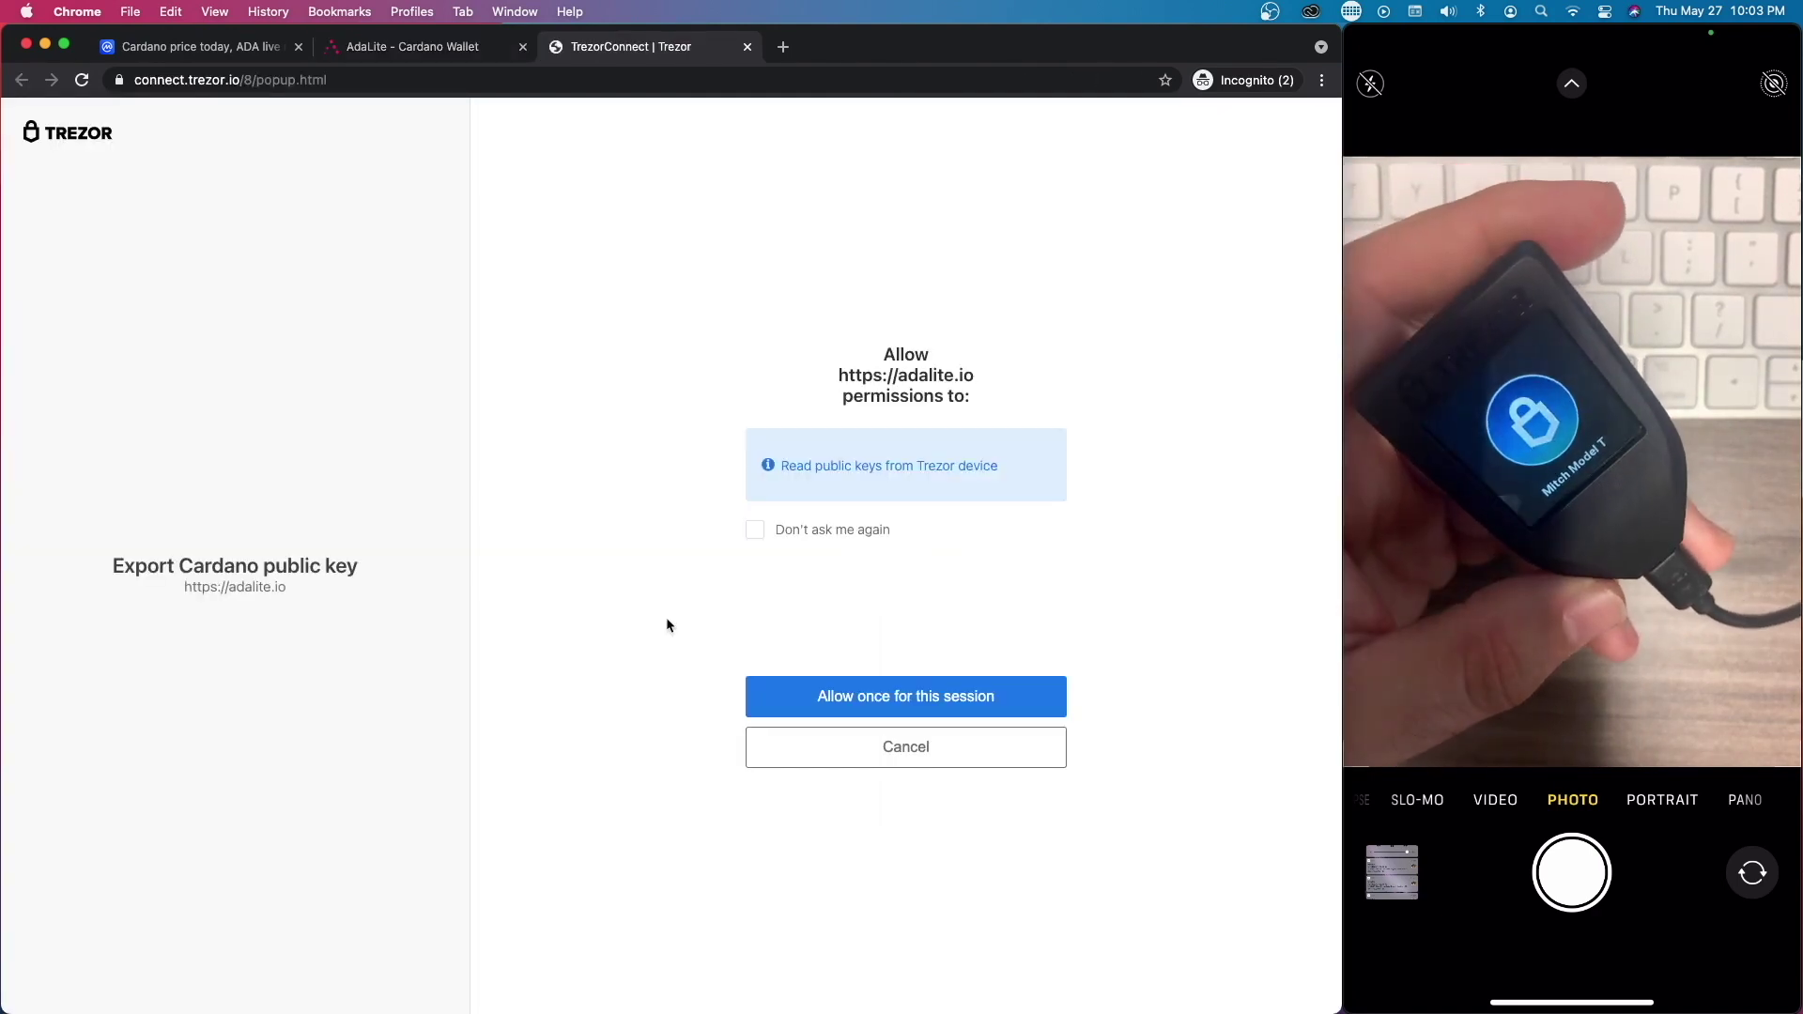
{"action": "left_click", "coordinate": [759, 533]}
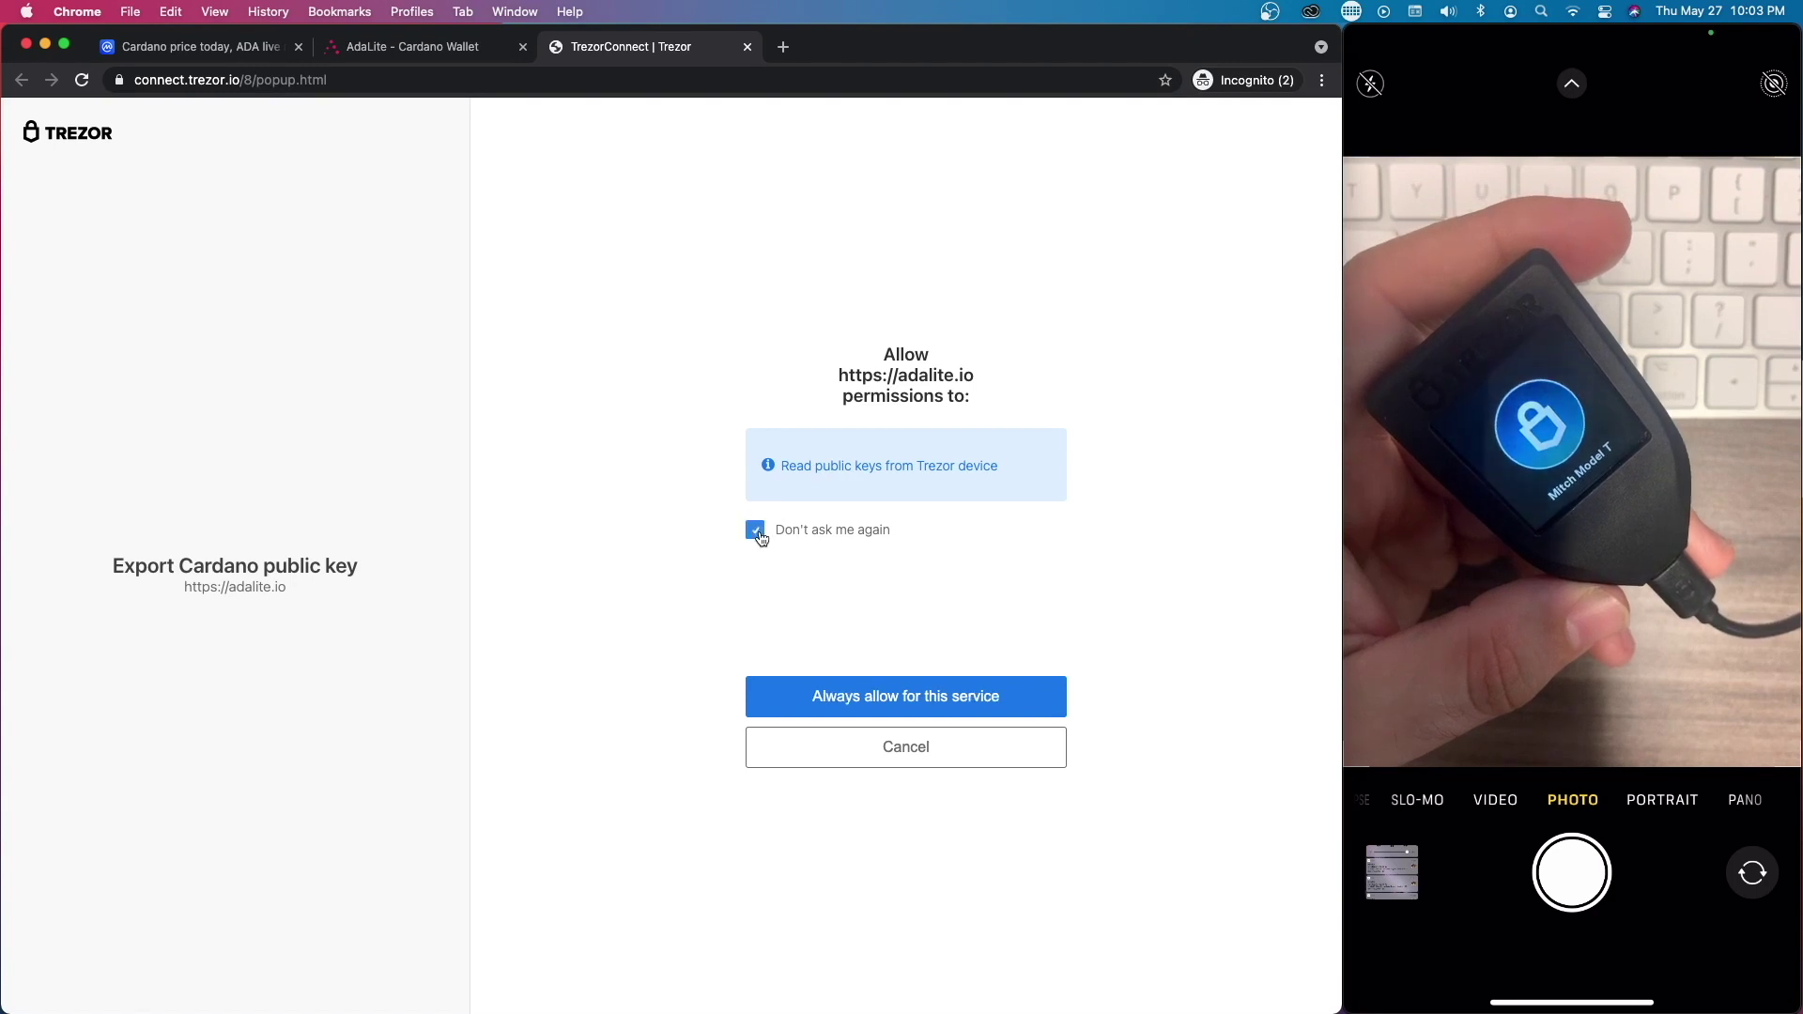
{"action": "left_click", "coordinate": [846, 719]}
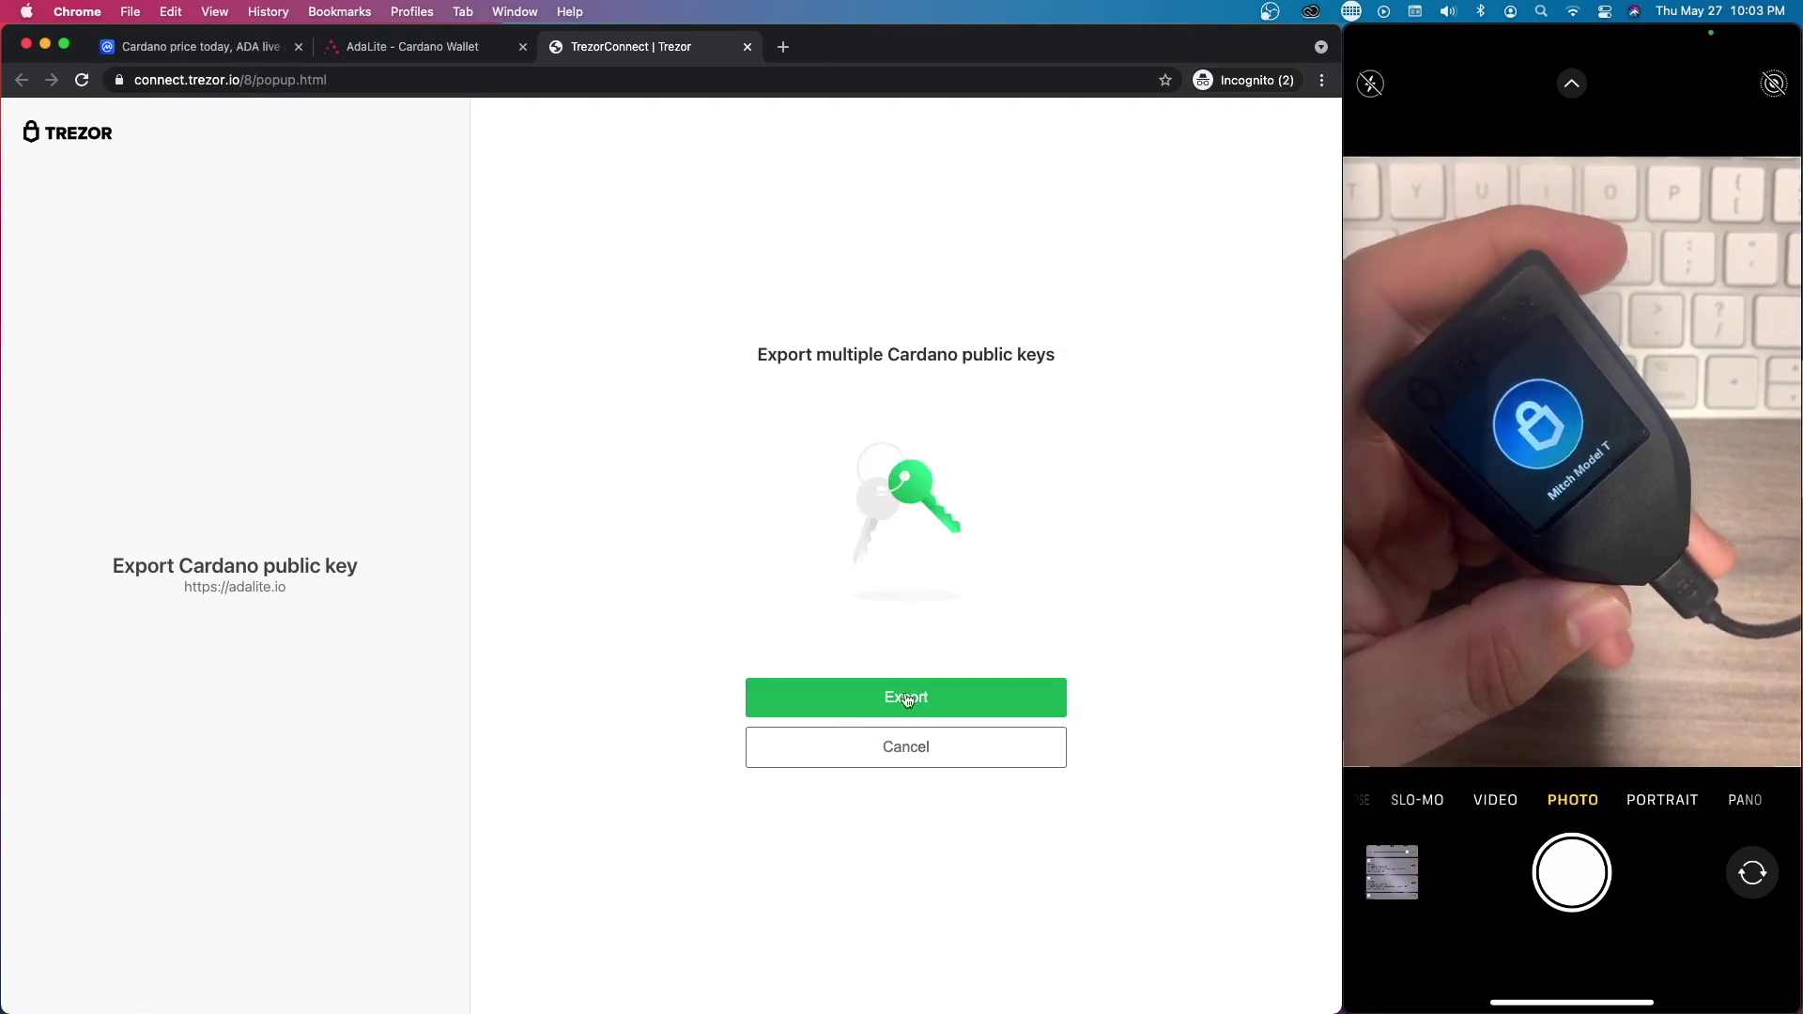
{"action": "left_click", "coordinate": [876, 704]}
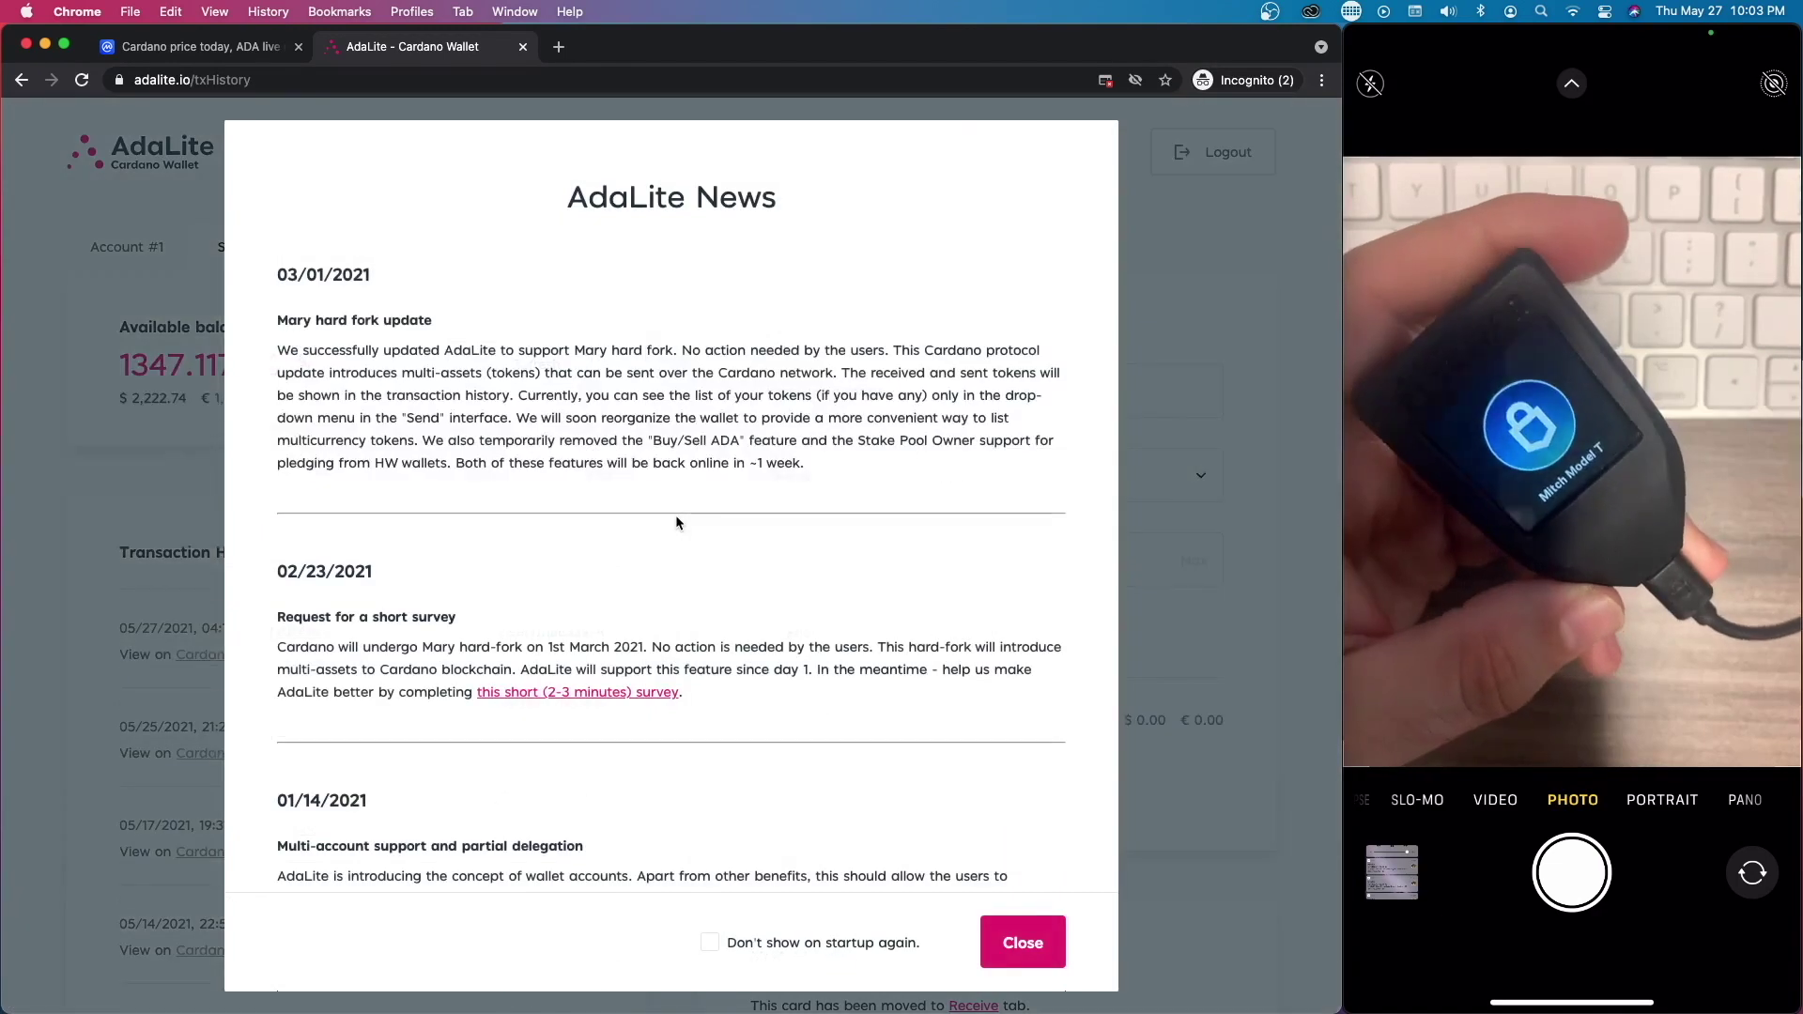
Tick Don't show on startup in the AdaLite News dialog and close it
{"action": "scroll", "coordinate": [705, 454], "scroll_direction": "down", "scroll_amount": 5}
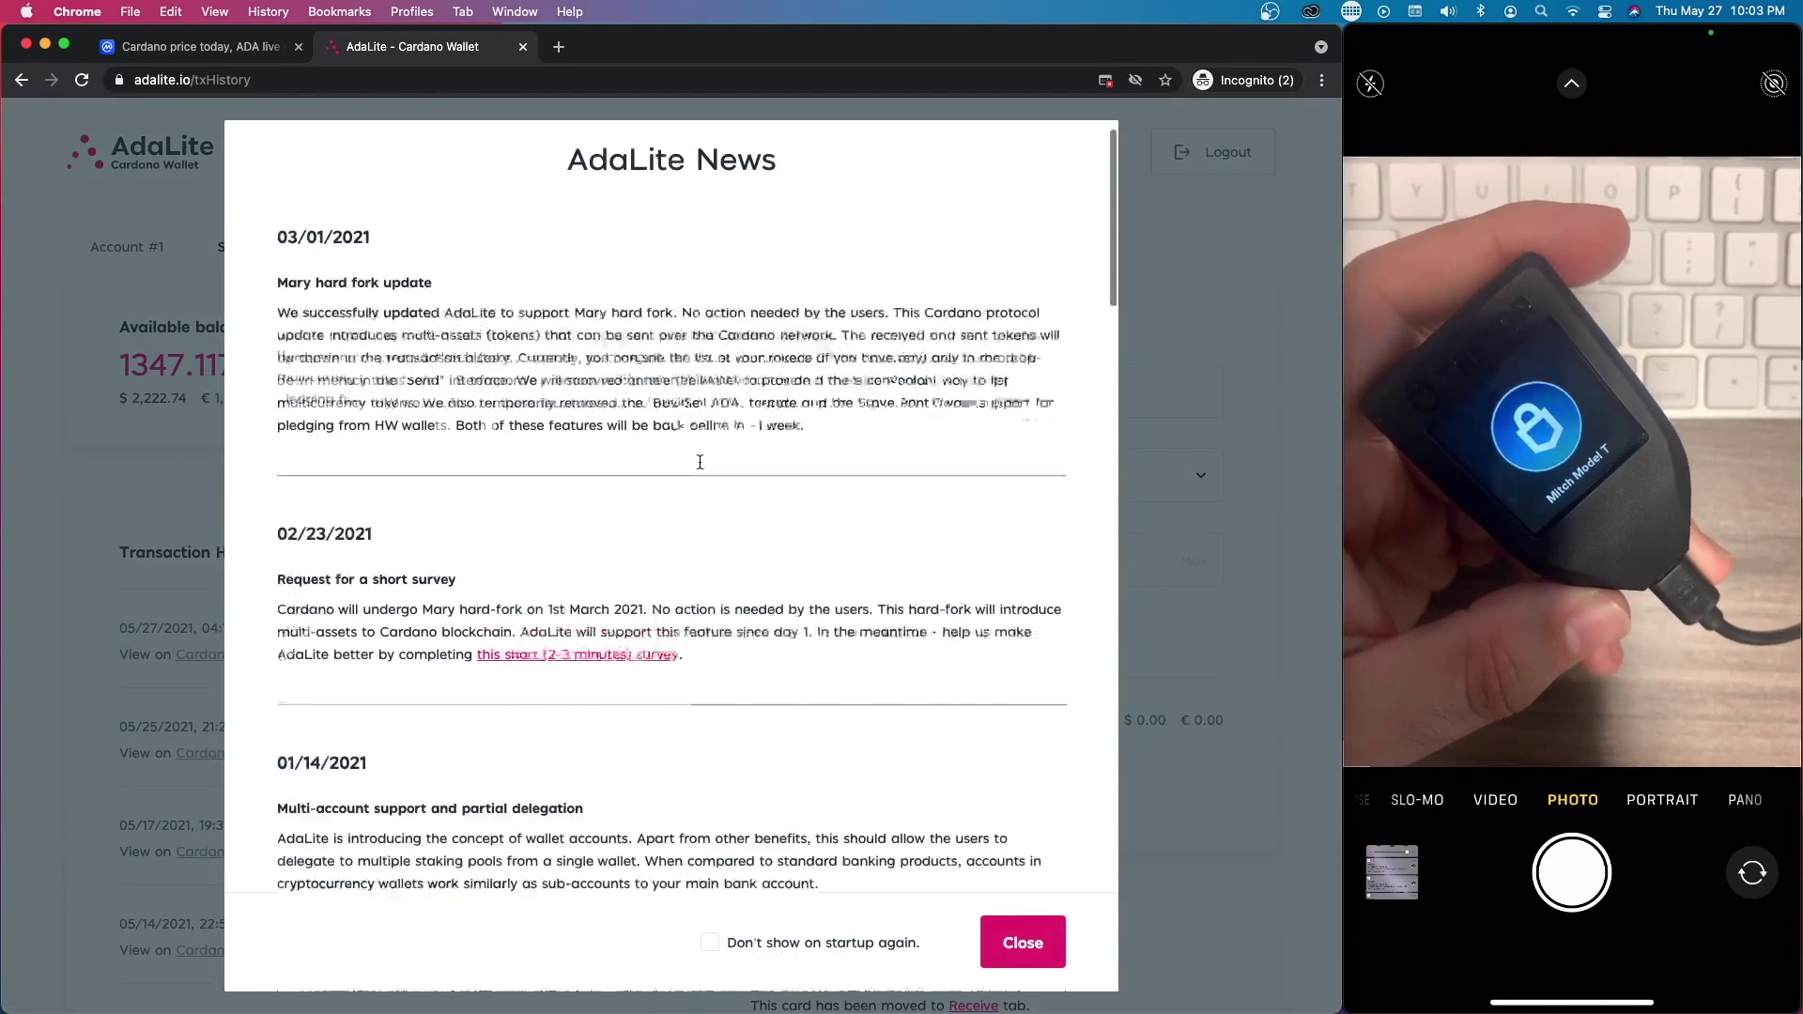
{"action": "left_click", "coordinate": [789, 944]}
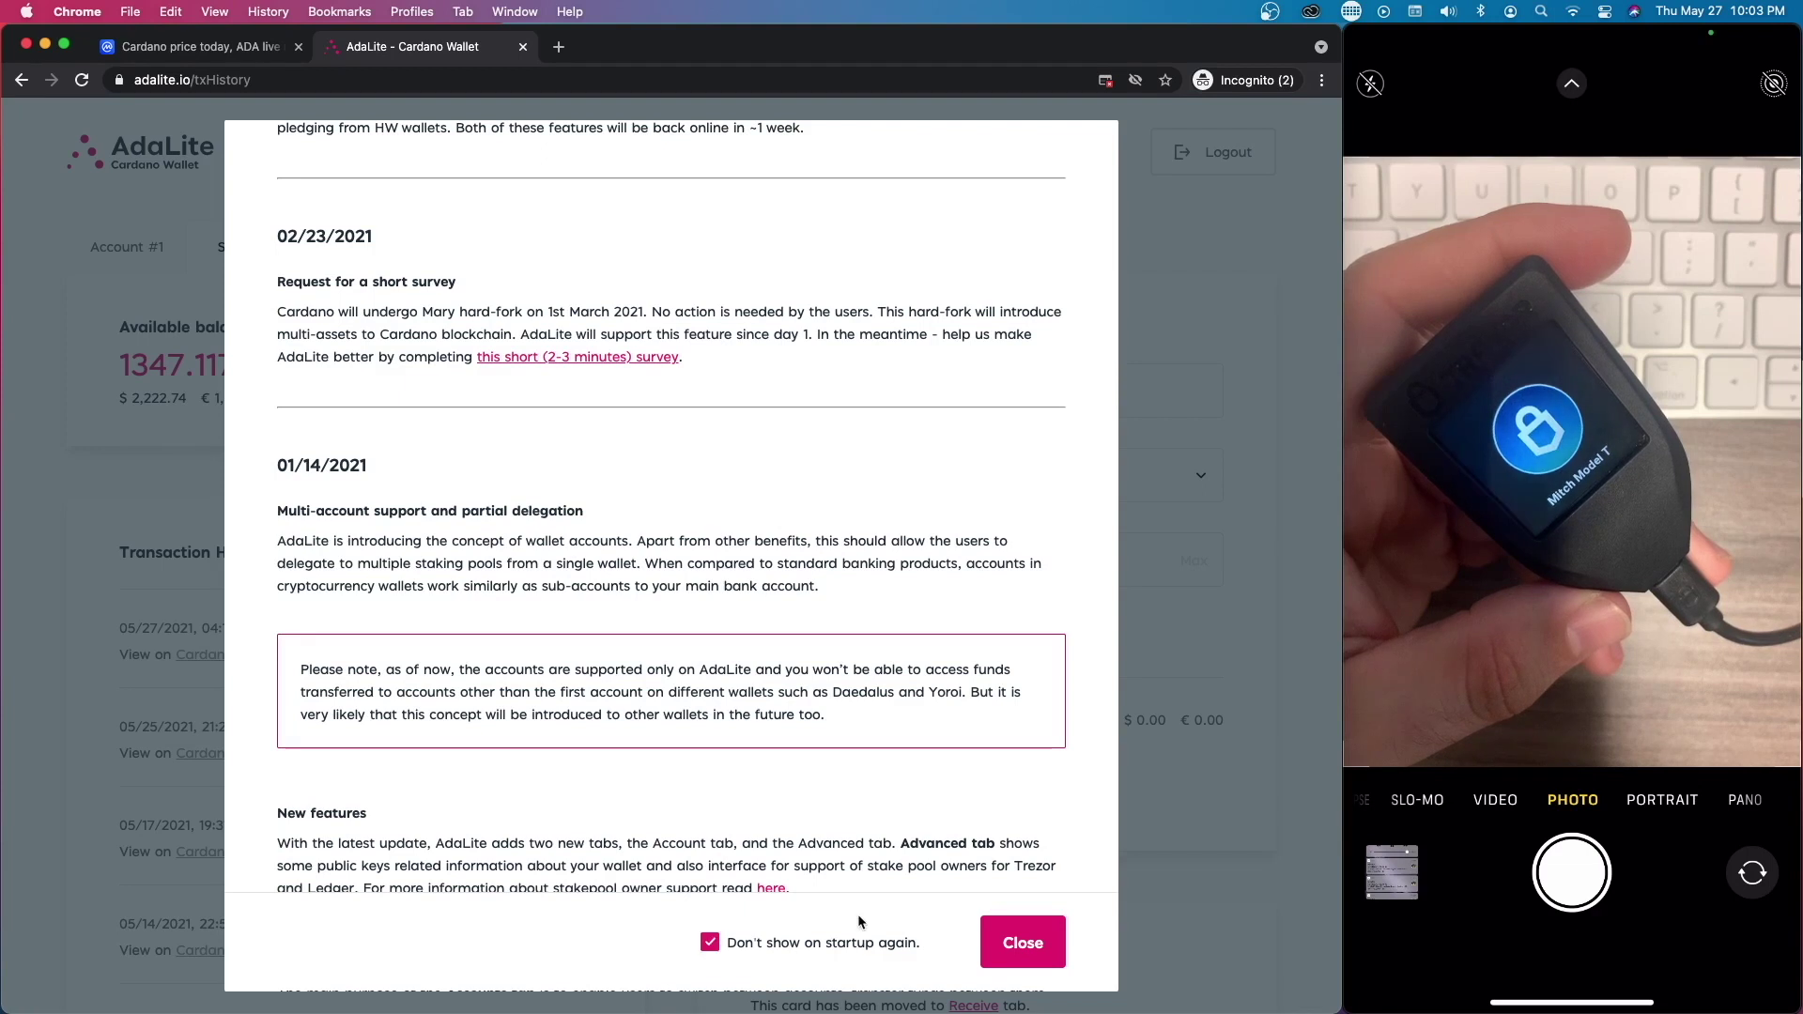
{"action": "left_click", "coordinate": [1021, 943]}
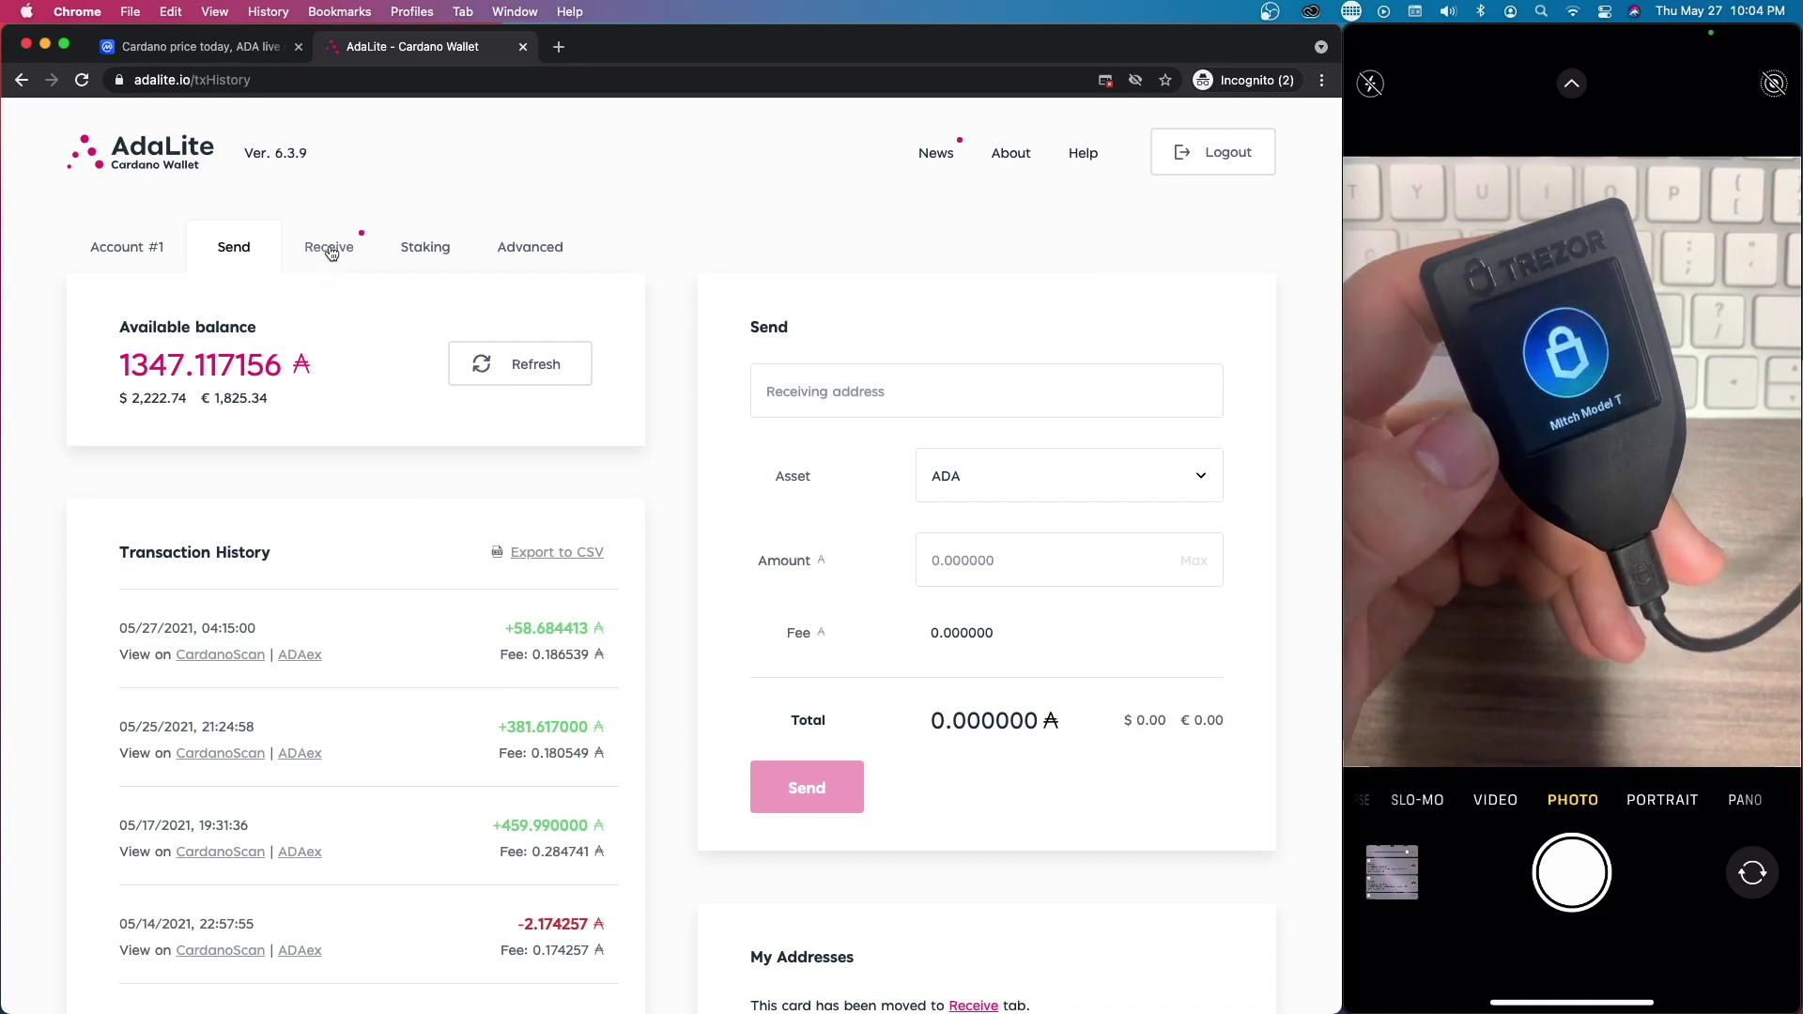
Refresh the wallet balance and show the wallet's receive addresses
{"action": "left_click", "coordinate": [516, 368]}
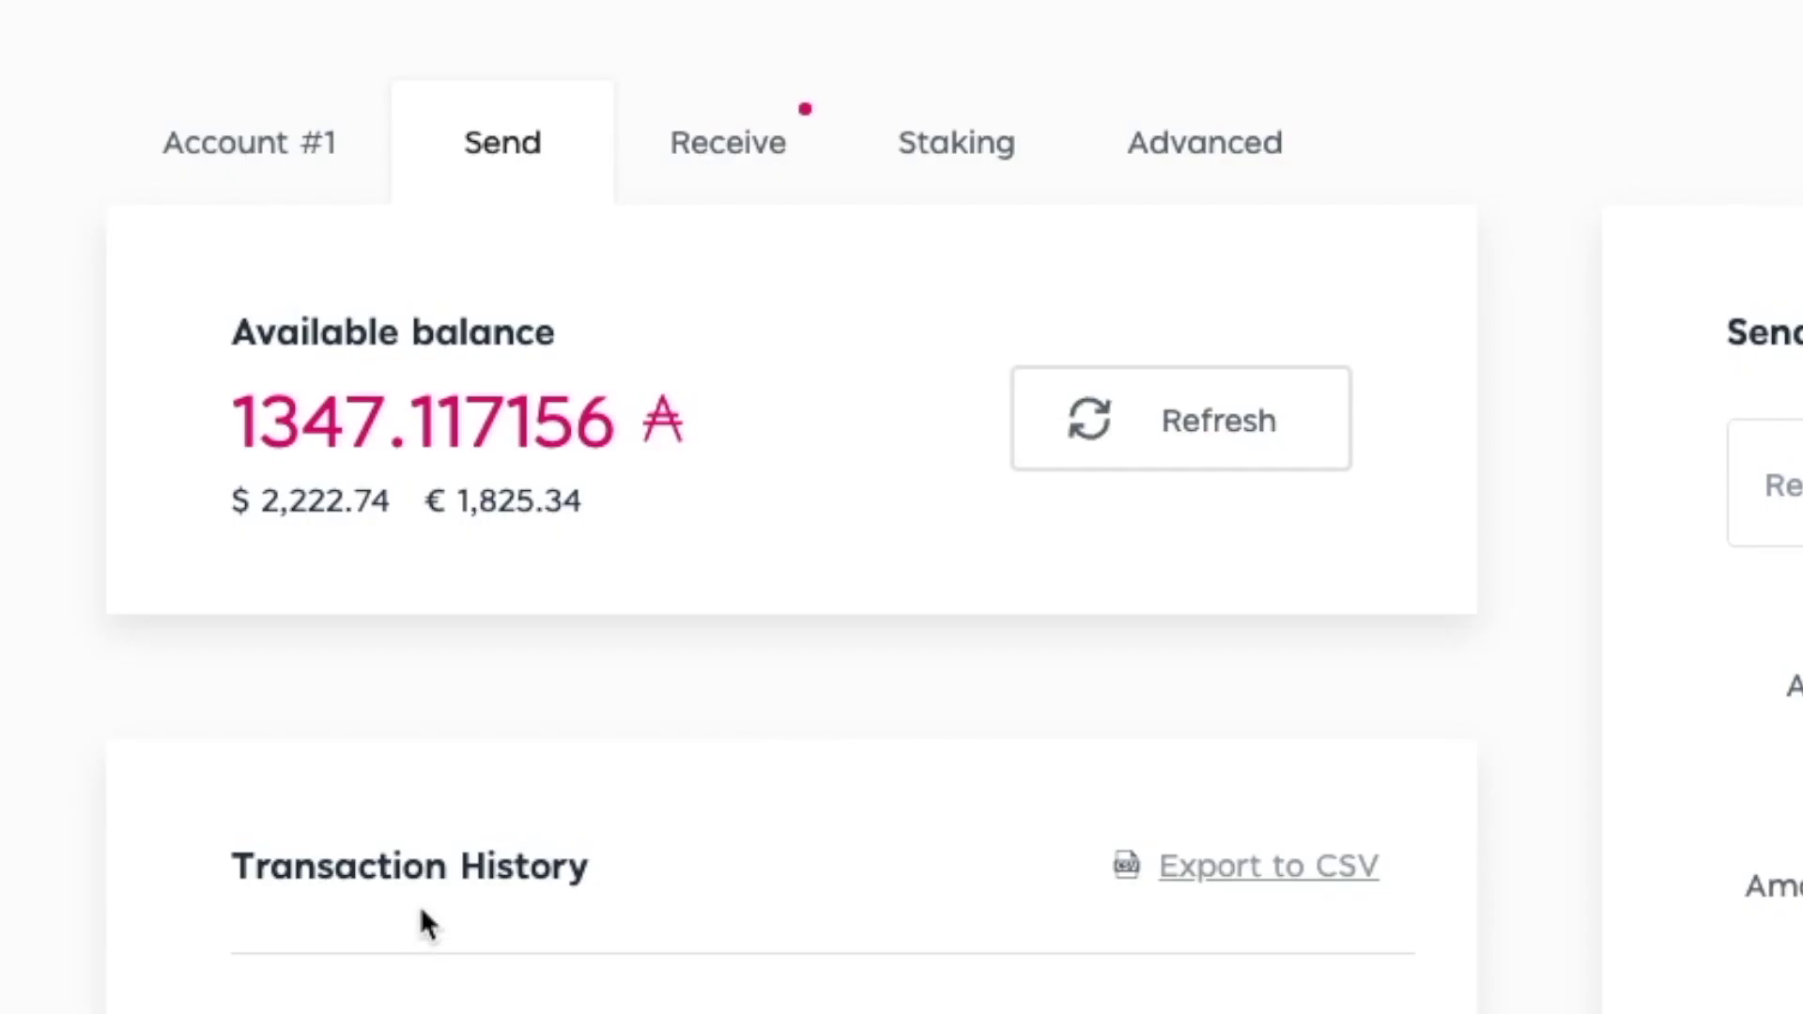
{"action": "scroll", "coordinate": [340, 684], "scroll_direction": "down", "scroll_amount": 5}
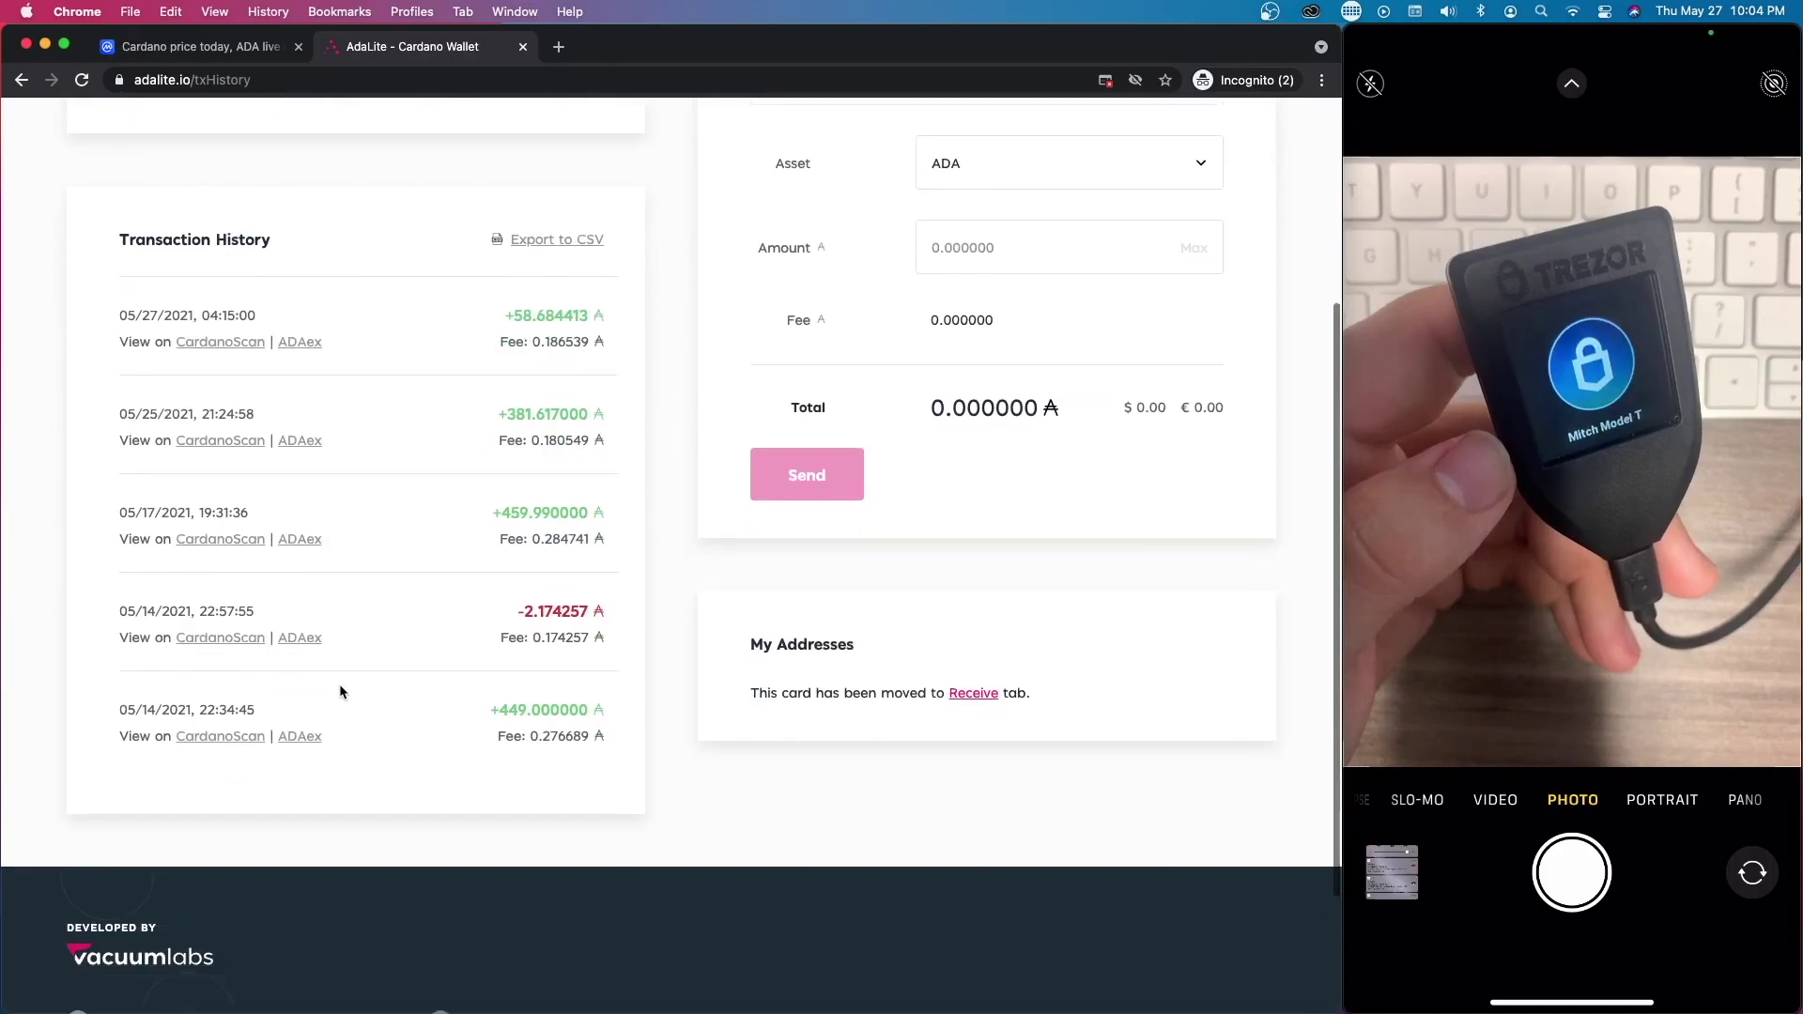
{"action": "scroll", "coordinate": [340, 684], "scroll_direction": "up", "scroll_amount": 5}
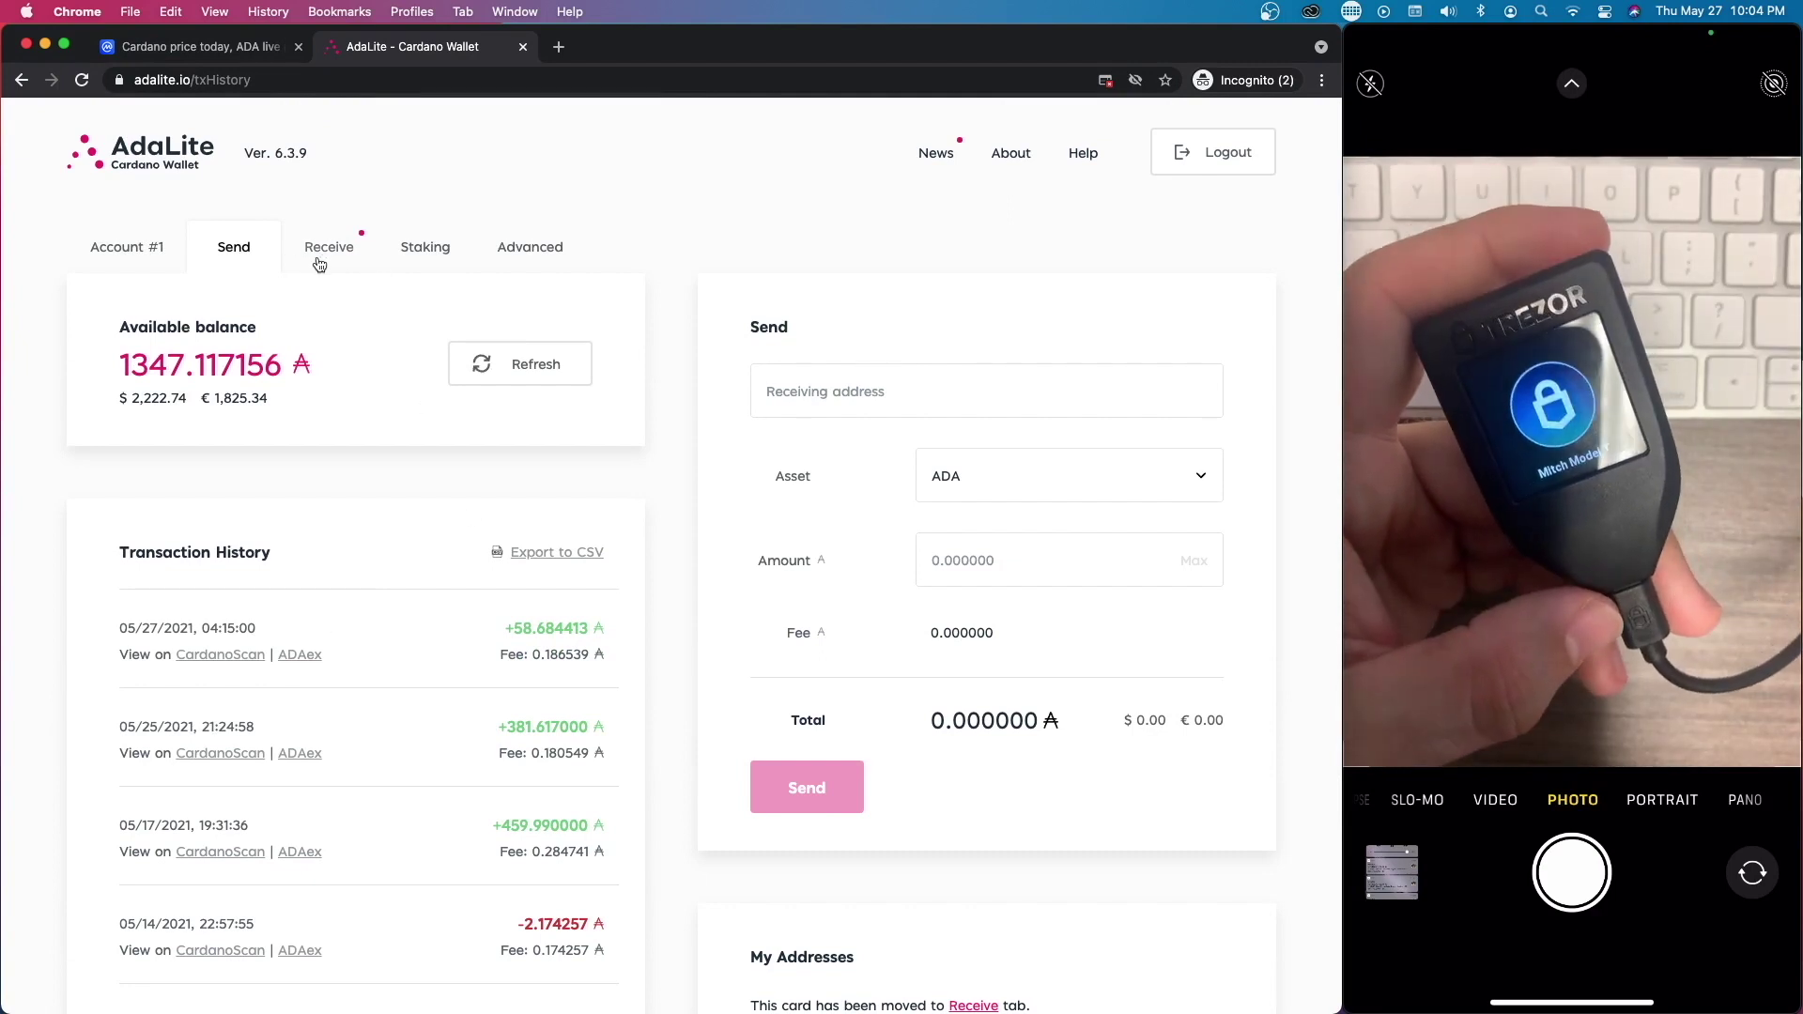
{"action": "left_click", "coordinate": [346, 247]}
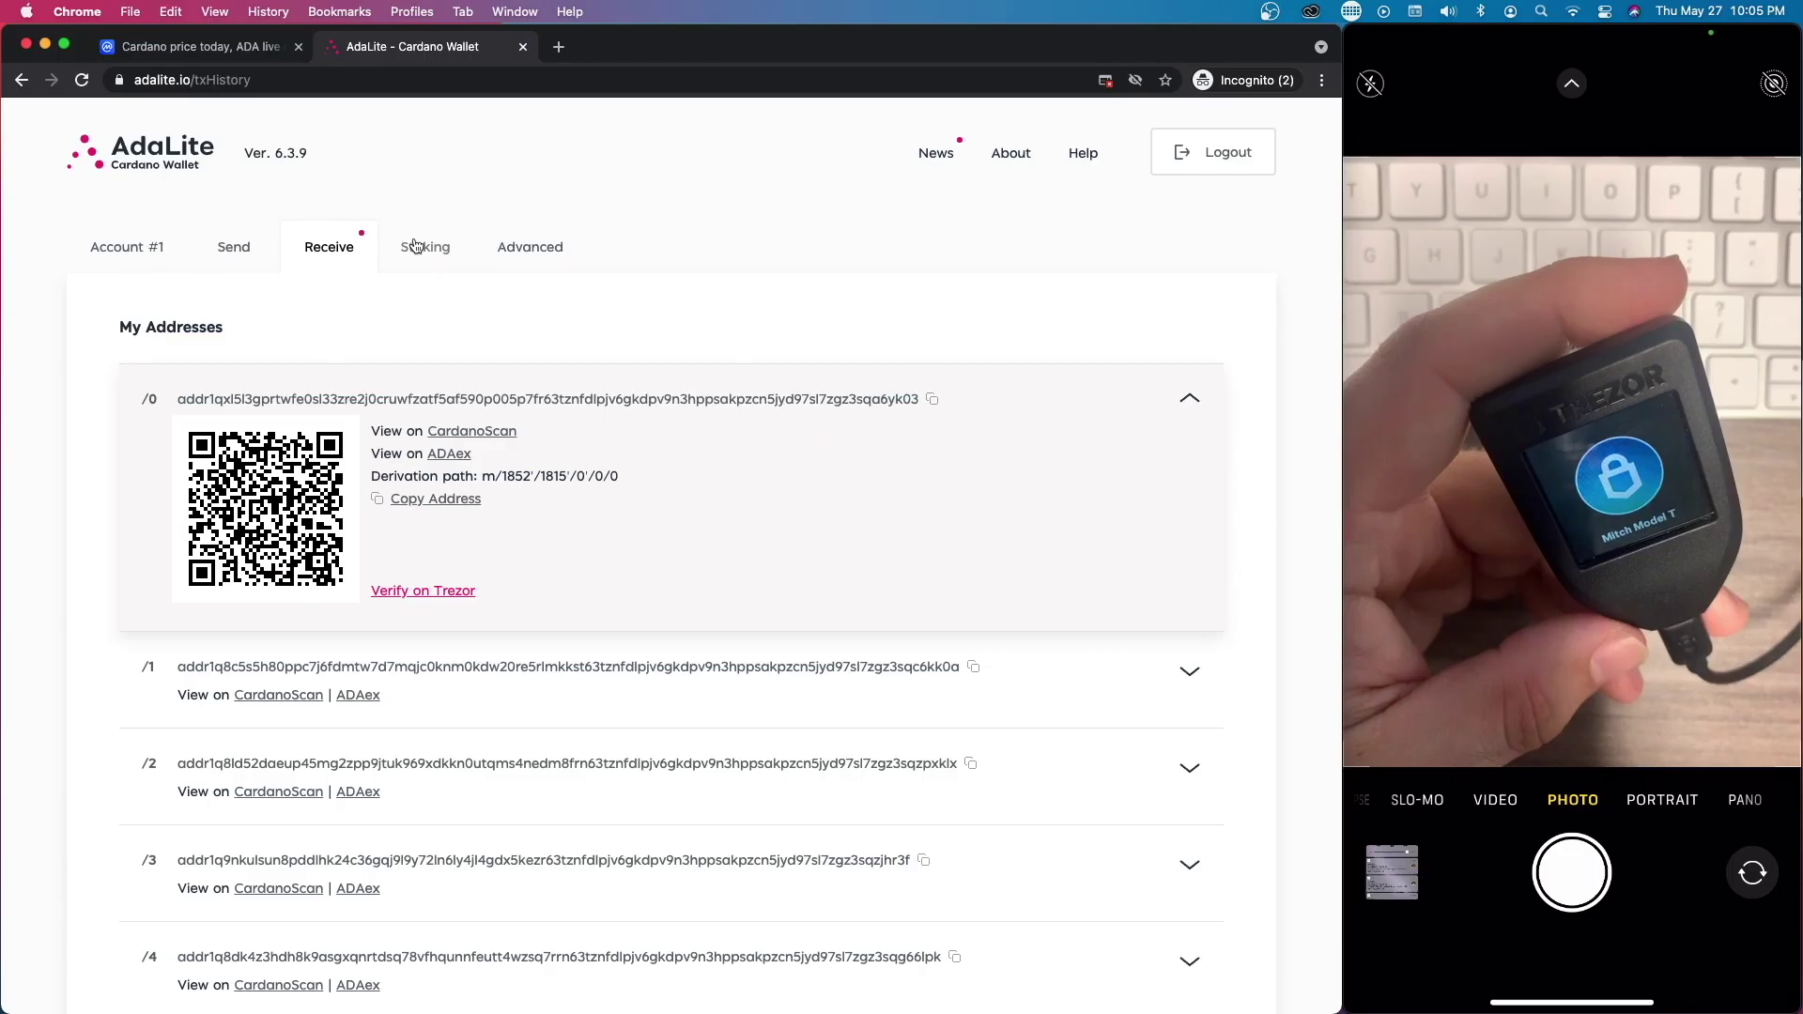
View the staking balances and the current delegation
{"action": "left_click", "coordinate": [420, 250]}
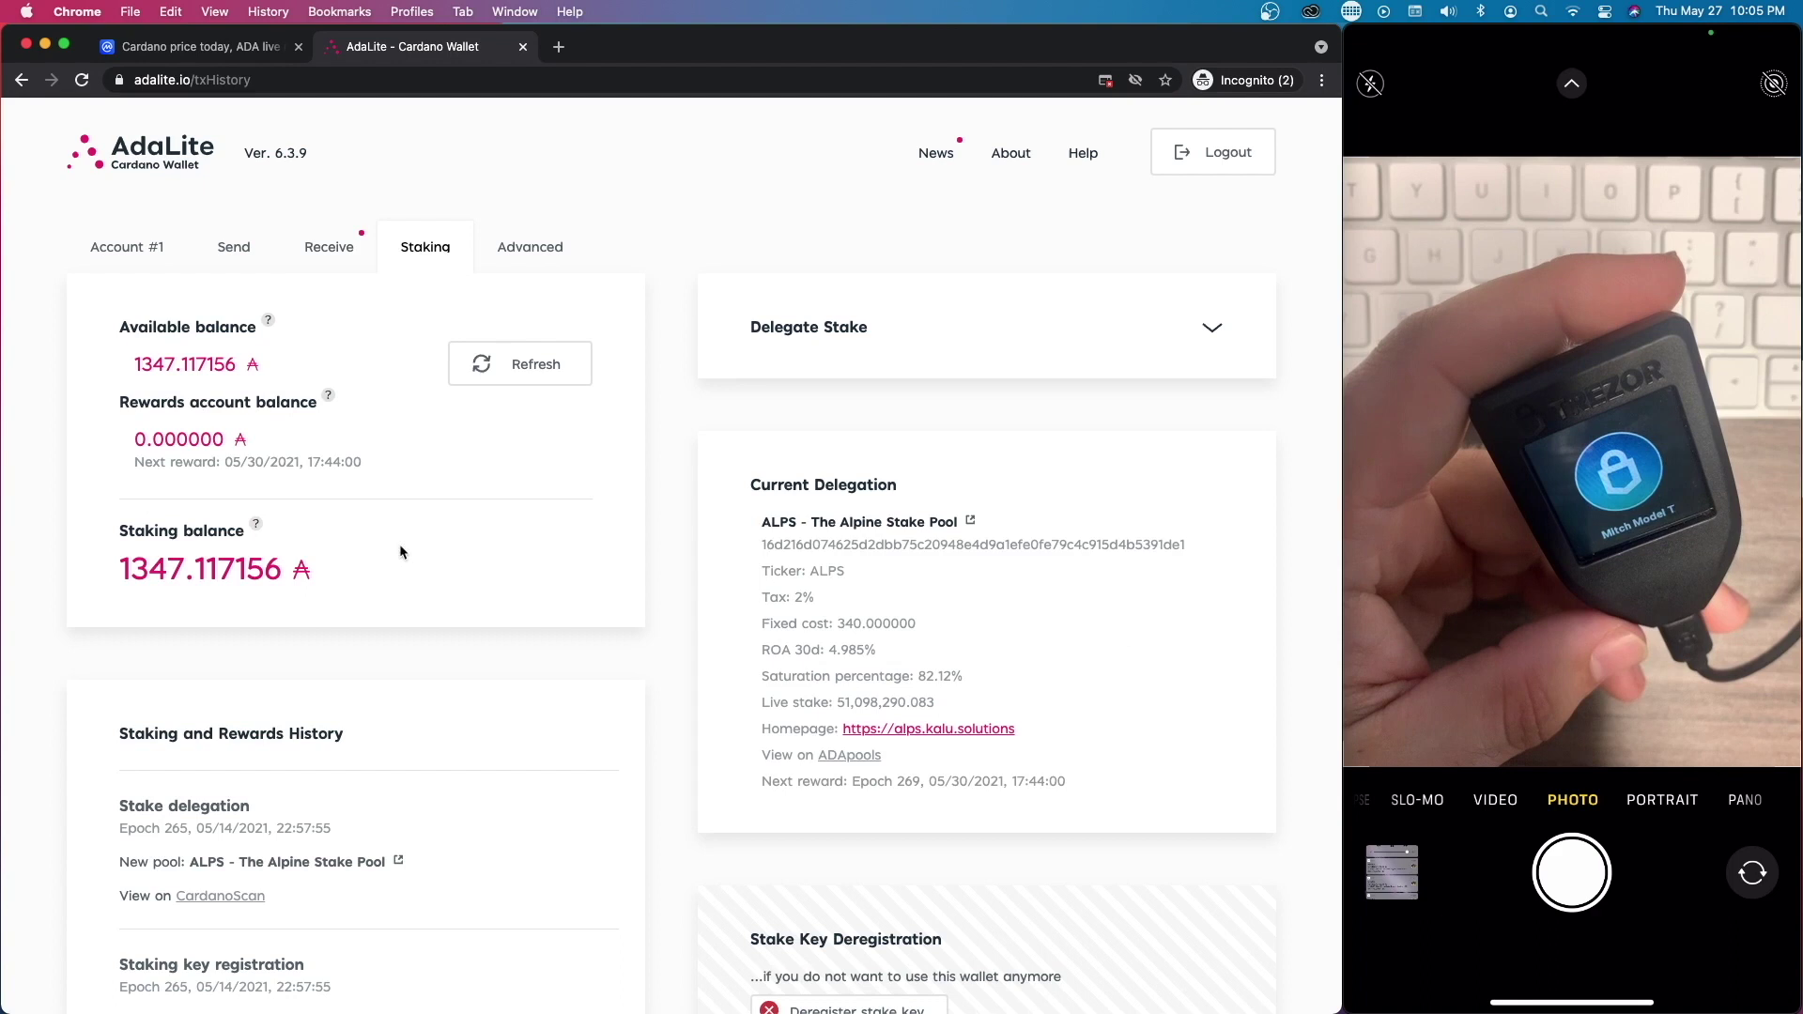
{"action": "scroll", "coordinate": [545, 488], "scroll_direction": "down", "scroll_amount": 1}
{"action": "scroll", "coordinate": [541, 491], "scroll_direction": "up", "scroll_amount": 1}
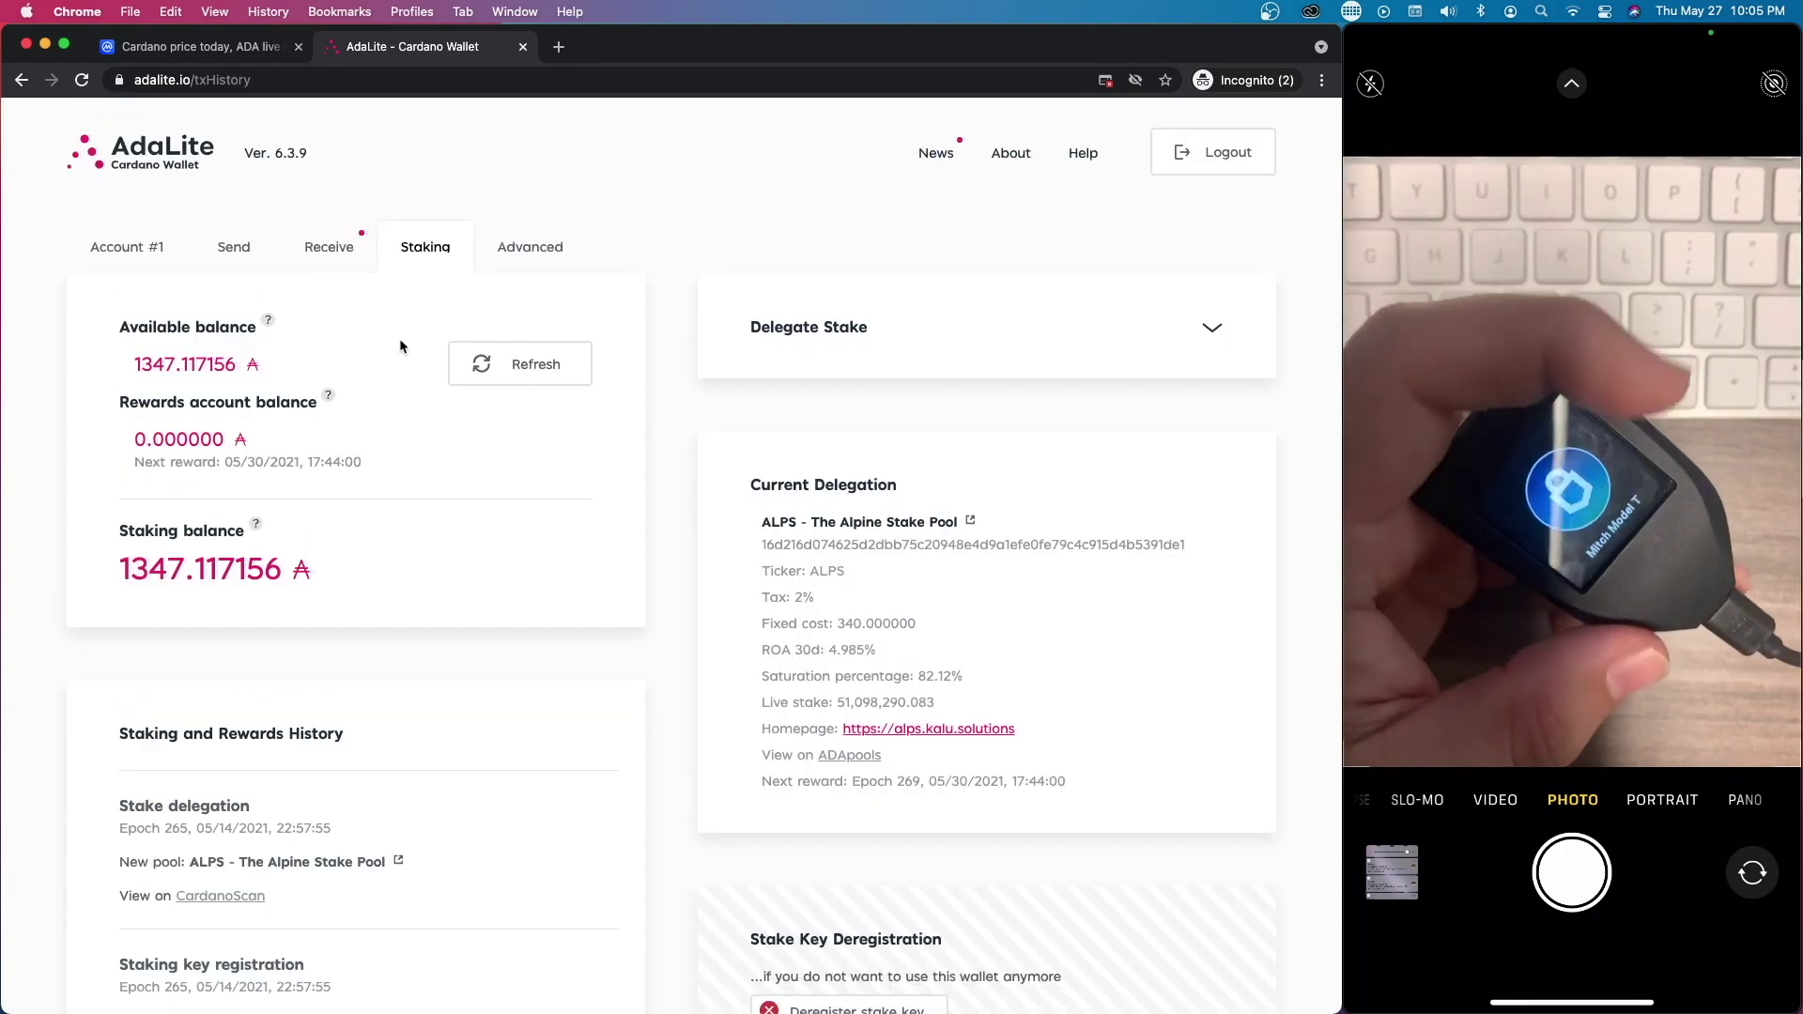
Review the overview of both accounts, then return to the Send page and transaction history
{"action": "left_click", "coordinate": [146, 249]}
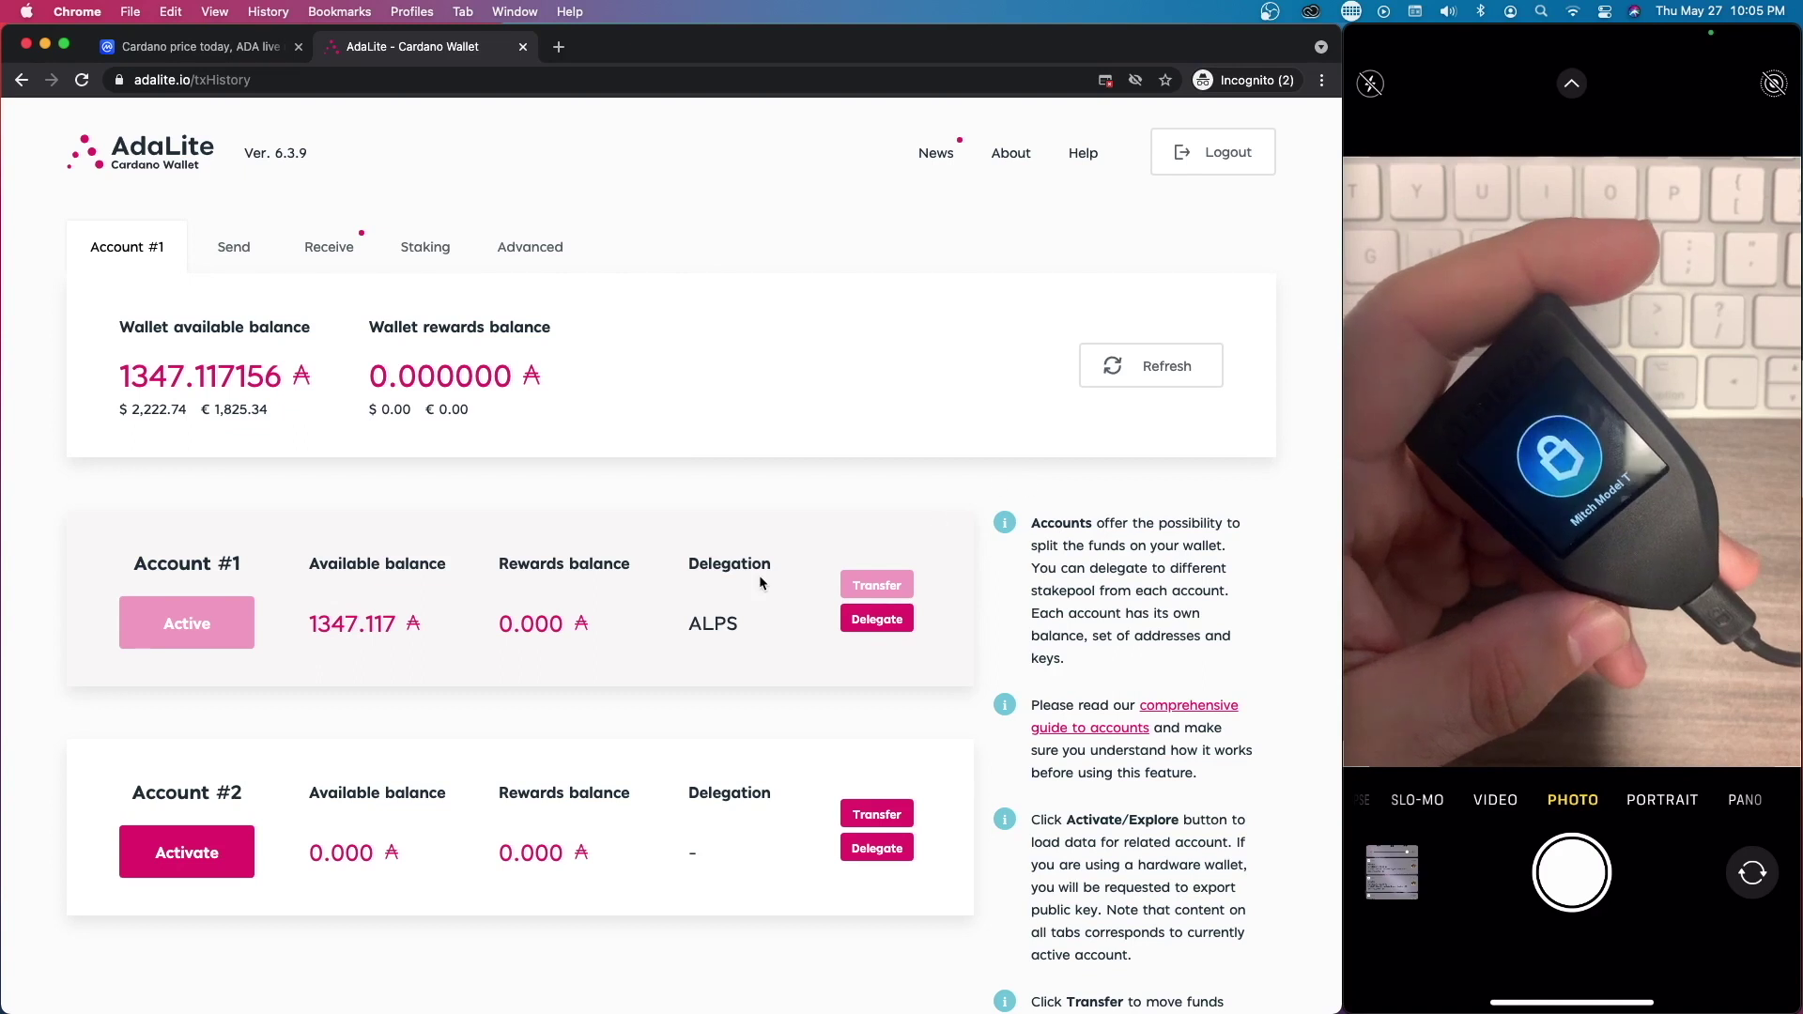
{"action": "scroll", "coordinate": [759, 575], "scroll_direction": "down", "scroll_amount": 1}
{"action": "scroll", "coordinate": [759, 575], "scroll_direction": "up", "scroll_amount": 1}
{"action": "scroll", "coordinate": [761, 583], "scroll_direction": "up", "scroll_amount": 1}
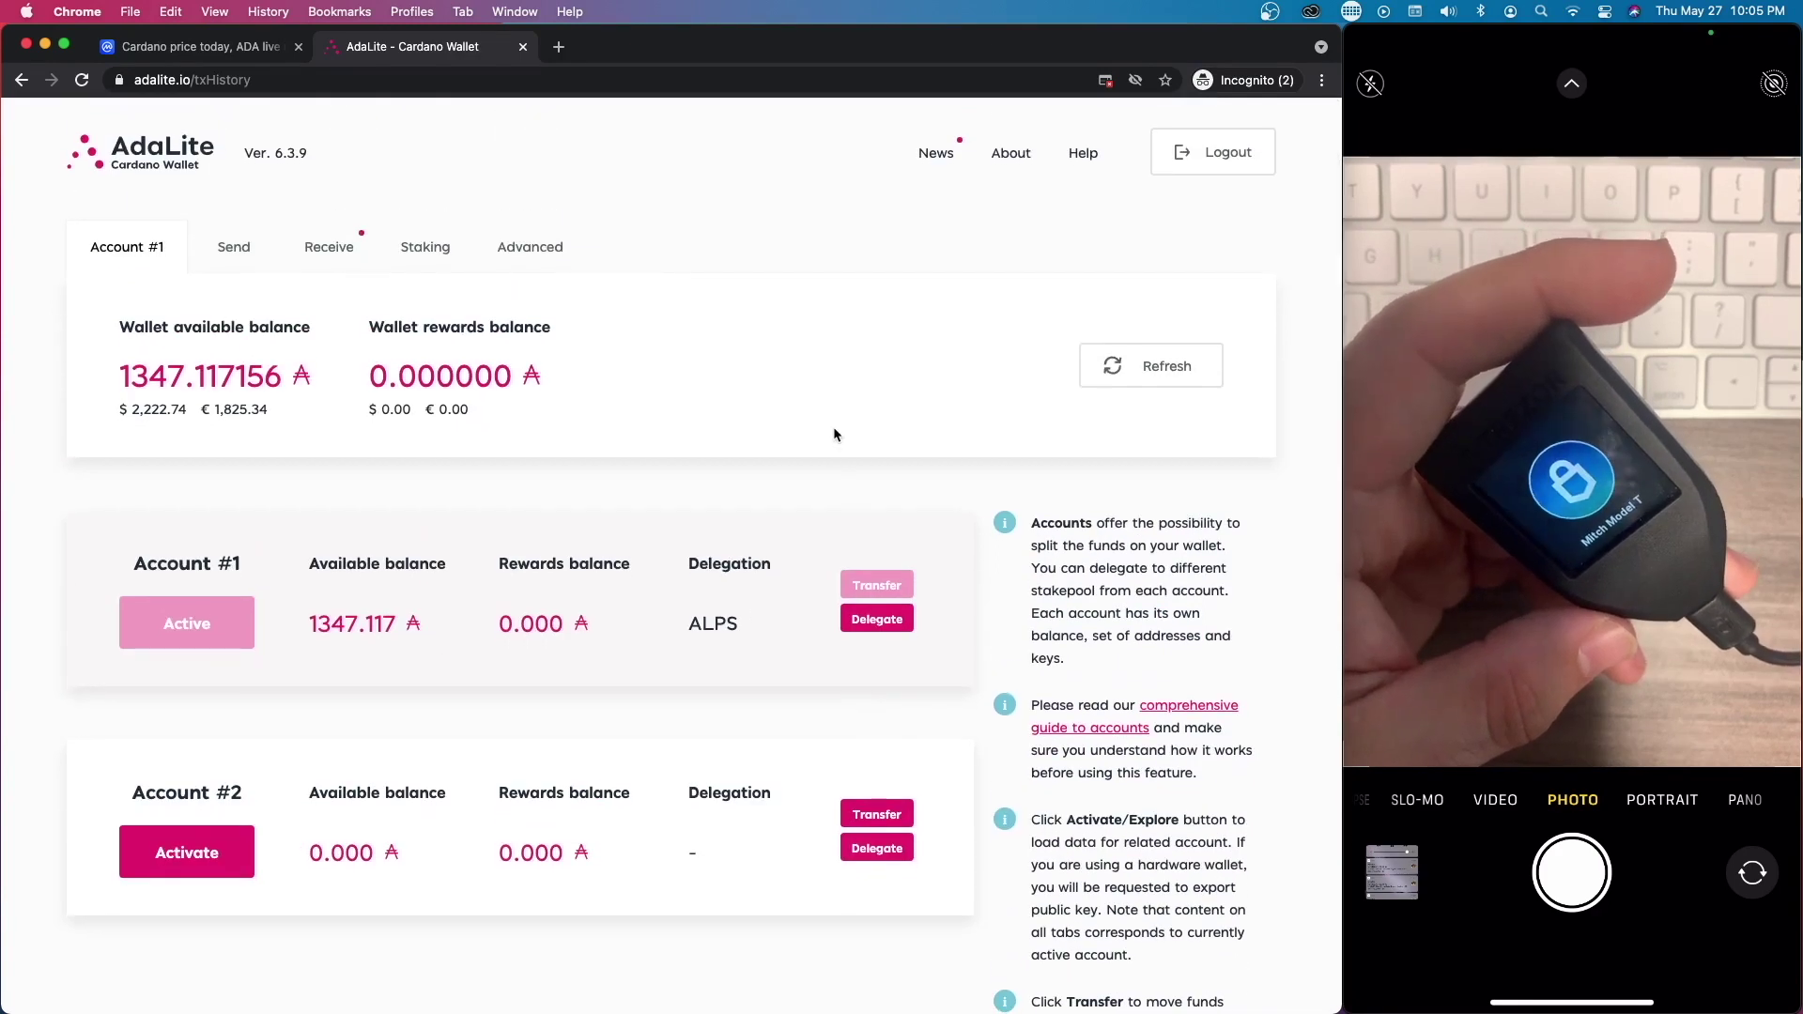
{"action": "left_click", "coordinate": [246, 251]}
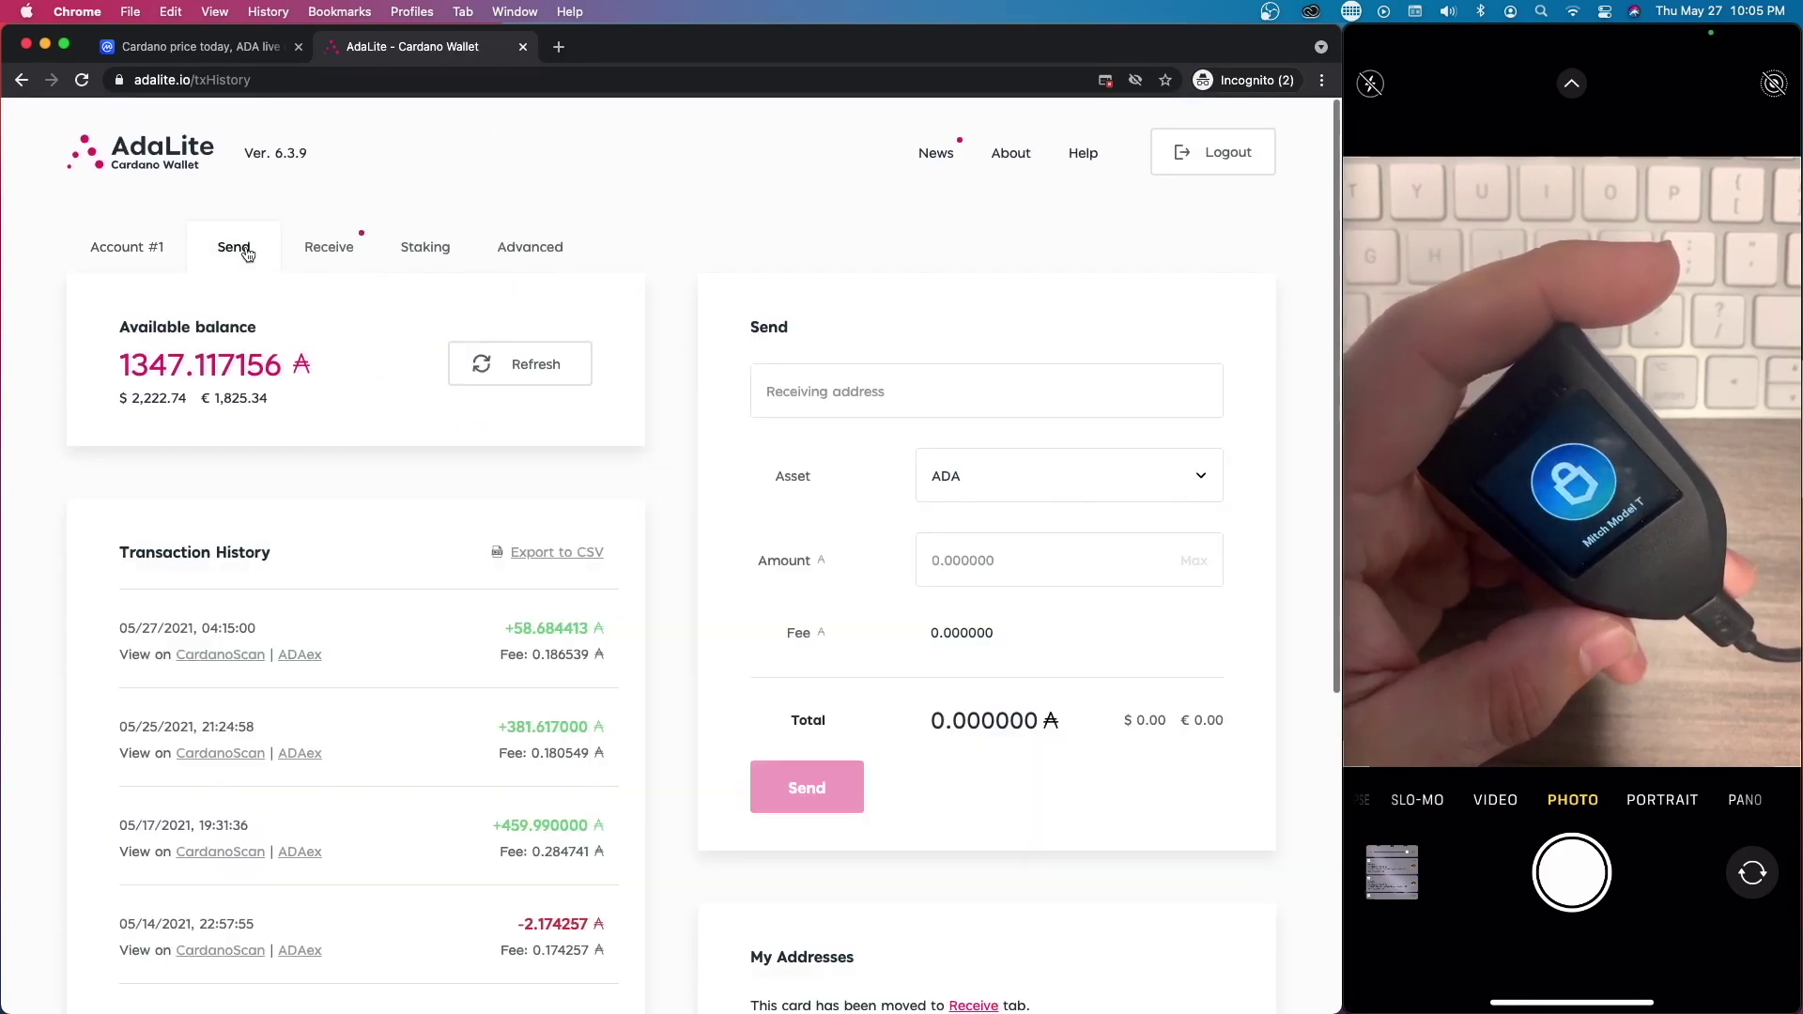
Go back to the AdaLite wallet and refresh its balance
{"action": "left_click", "coordinate": [846, 392]}
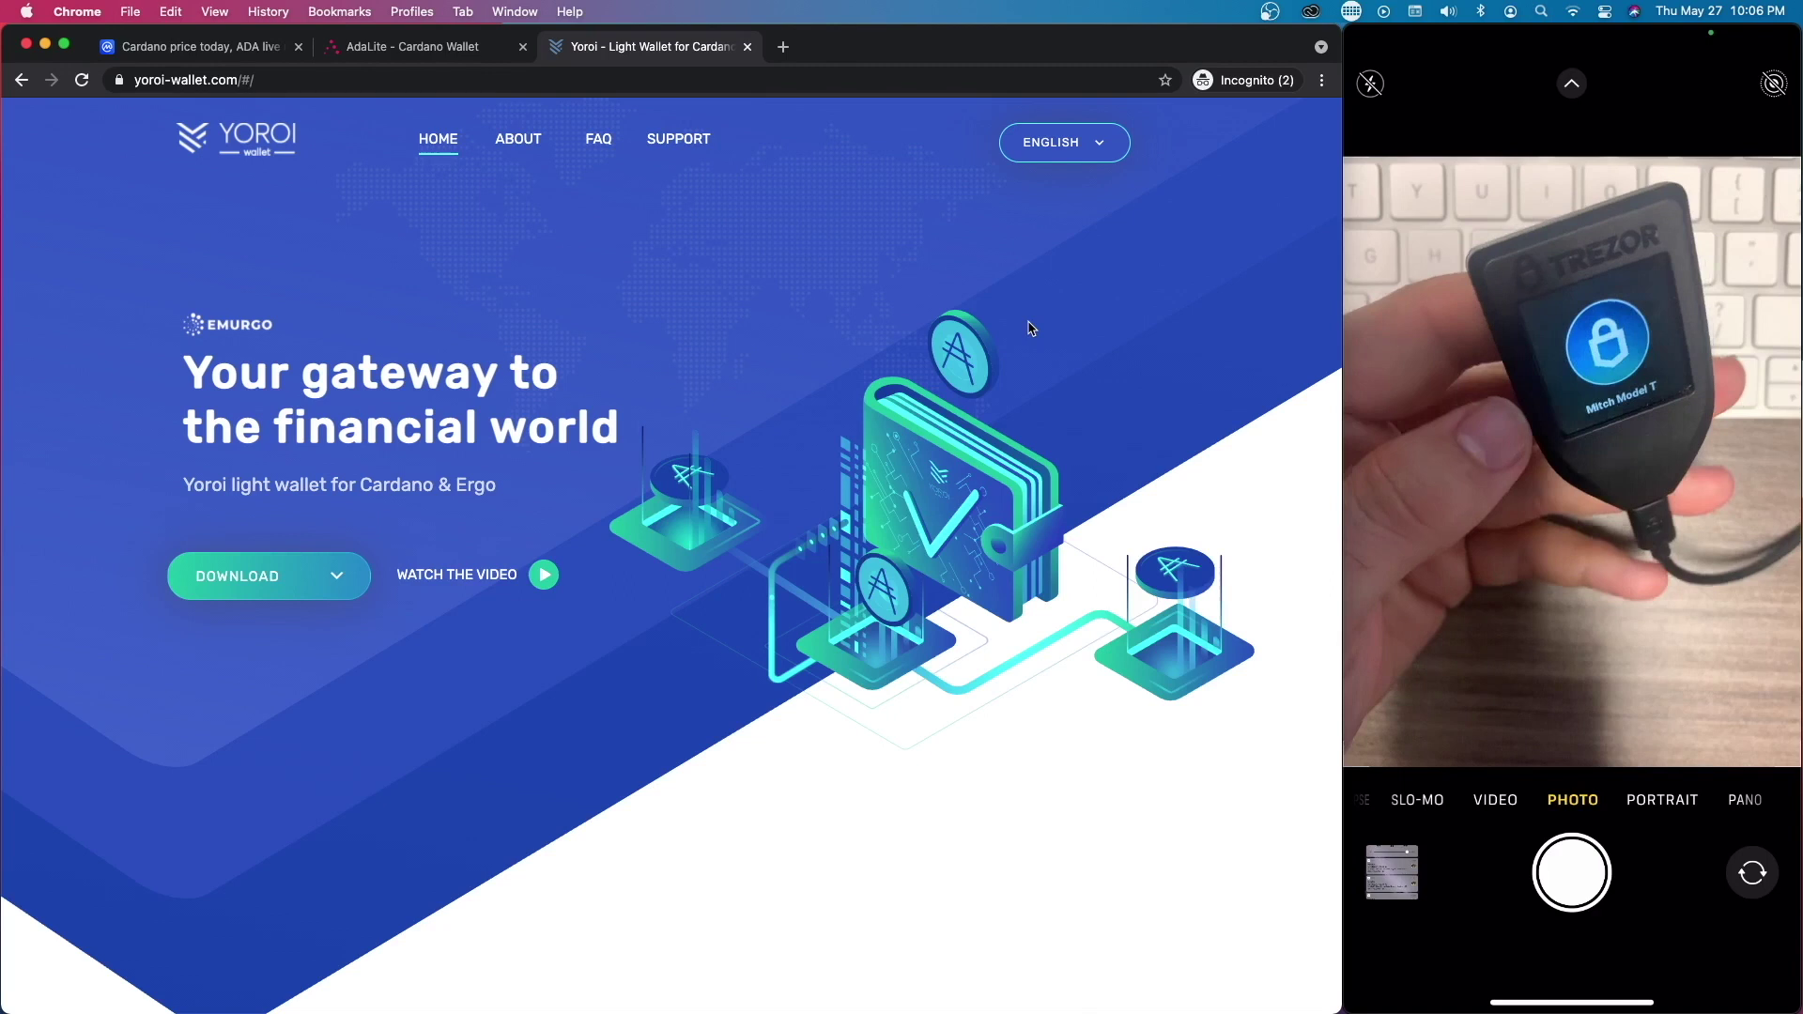
{"action": "key", "text": "ctrl+shift+Tab"}
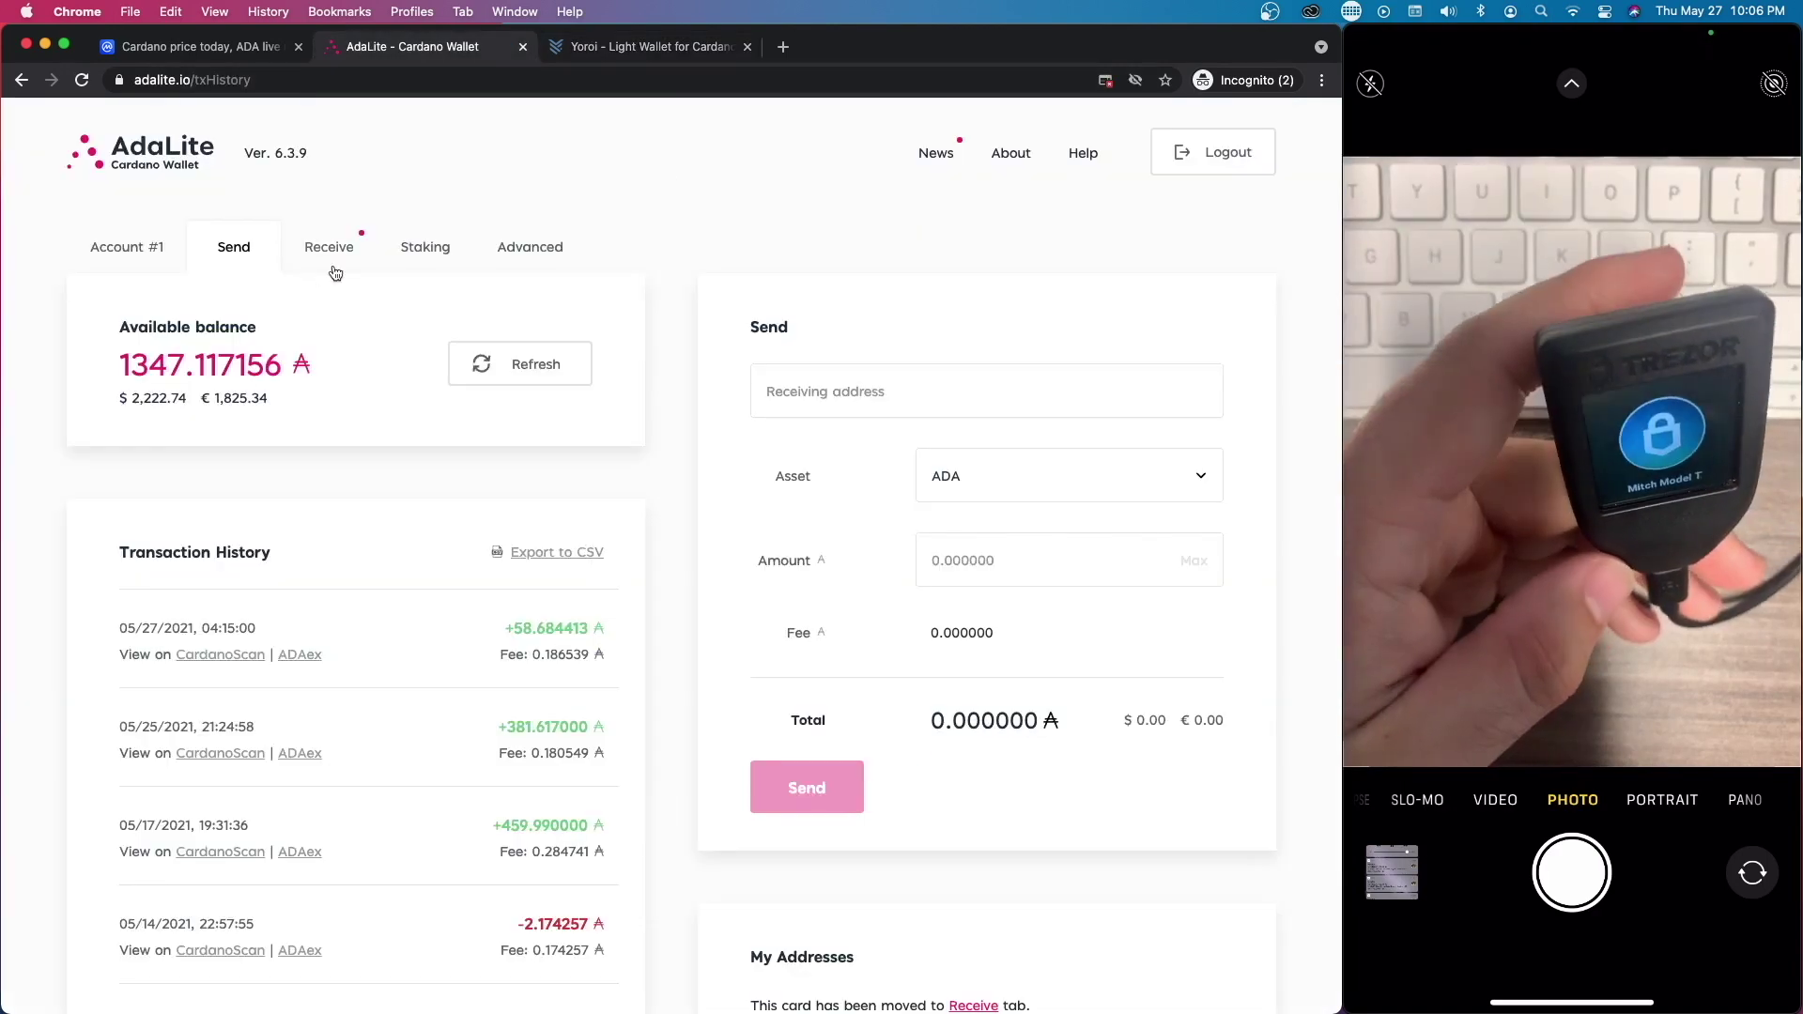
{"action": "left_click", "coordinate": [441, 366]}
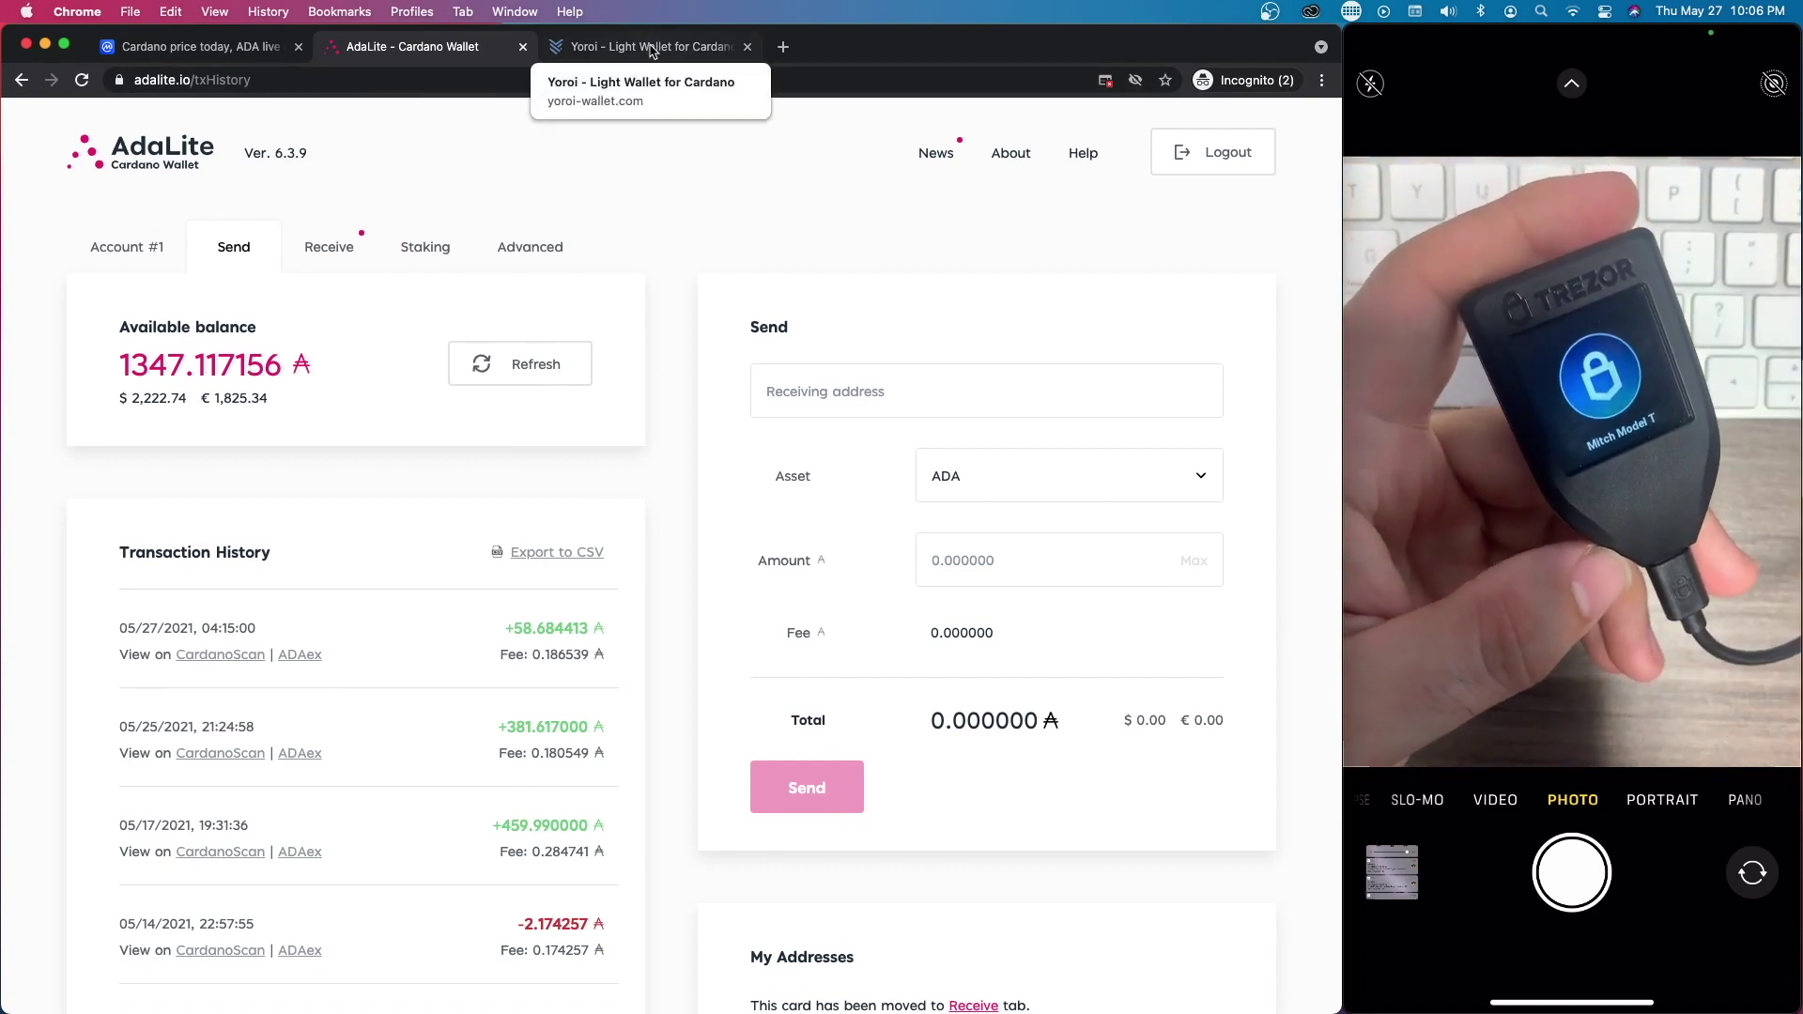
On the Yoroi homepage, show the Download dropdown with its supported platforms
{"action": "left_click", "coordinate": [607, 49]}
{"action": "scroll", "coordinate": [497, 338], "scroll_direction": "down", "scroll_amount": 3}
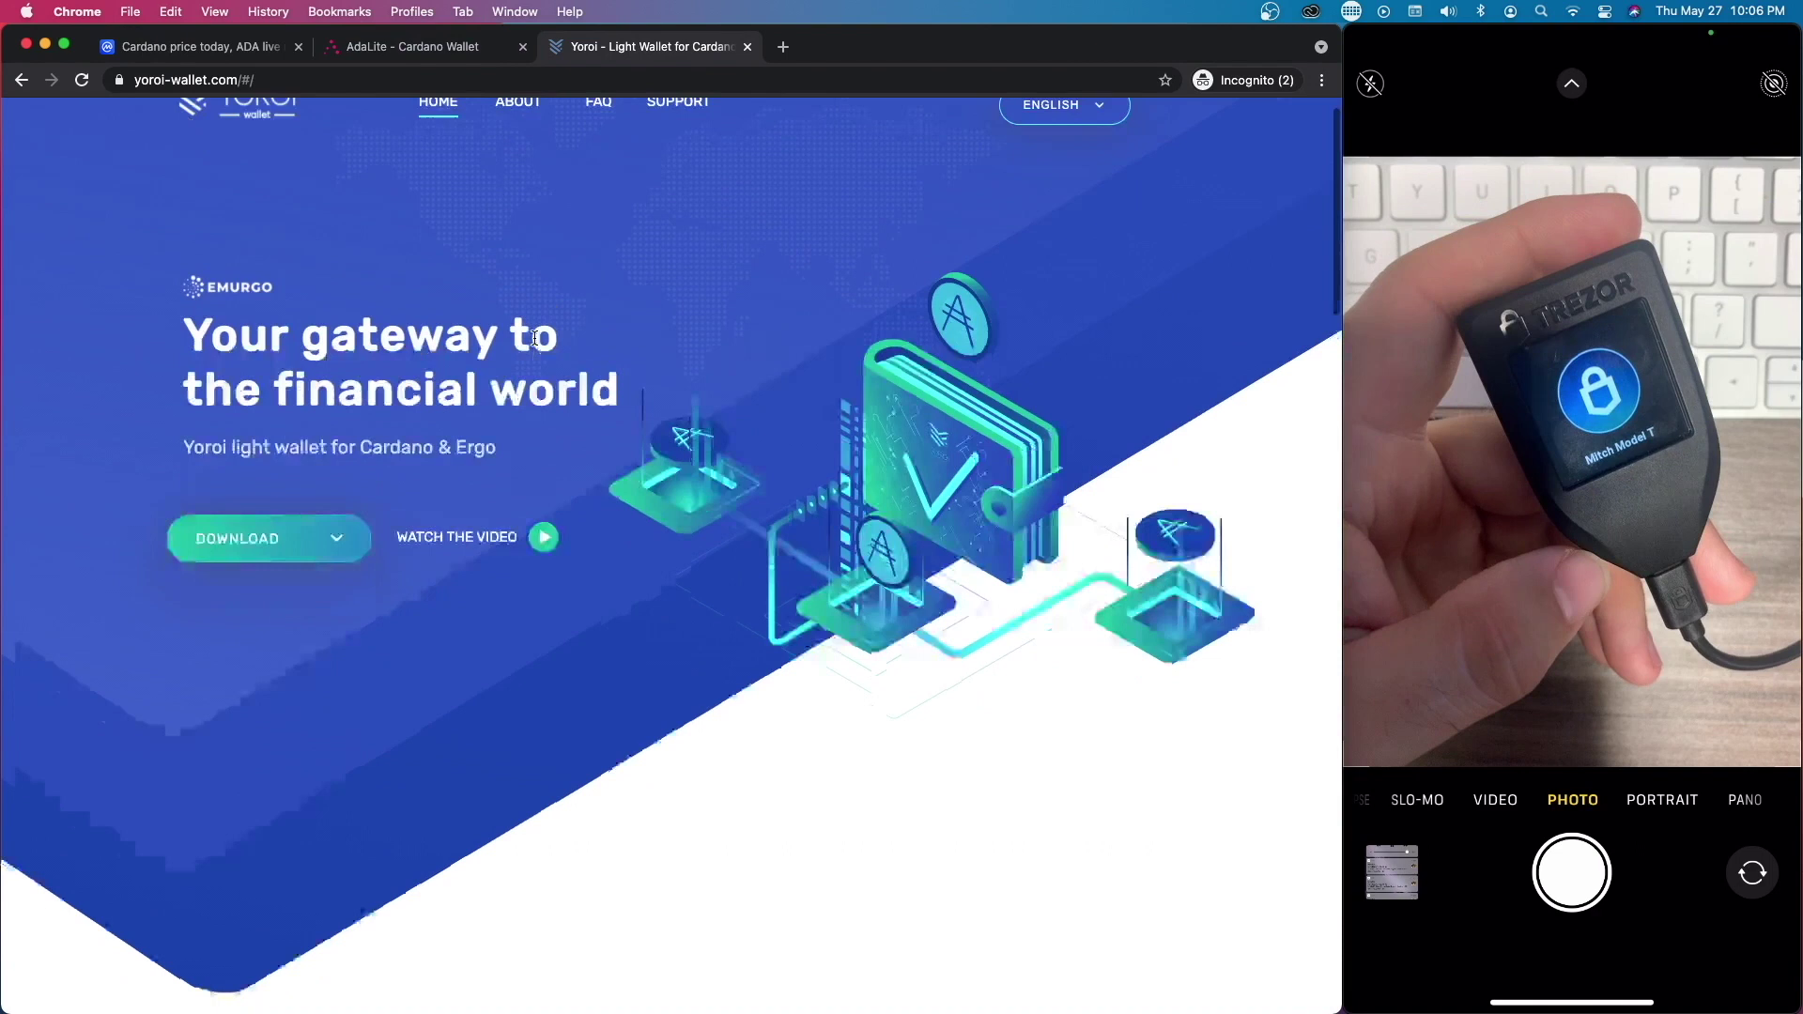
{"action": "scroll", "coordinate": [623, 286], "scroll_direction": "up", "scroll_amount": 3}
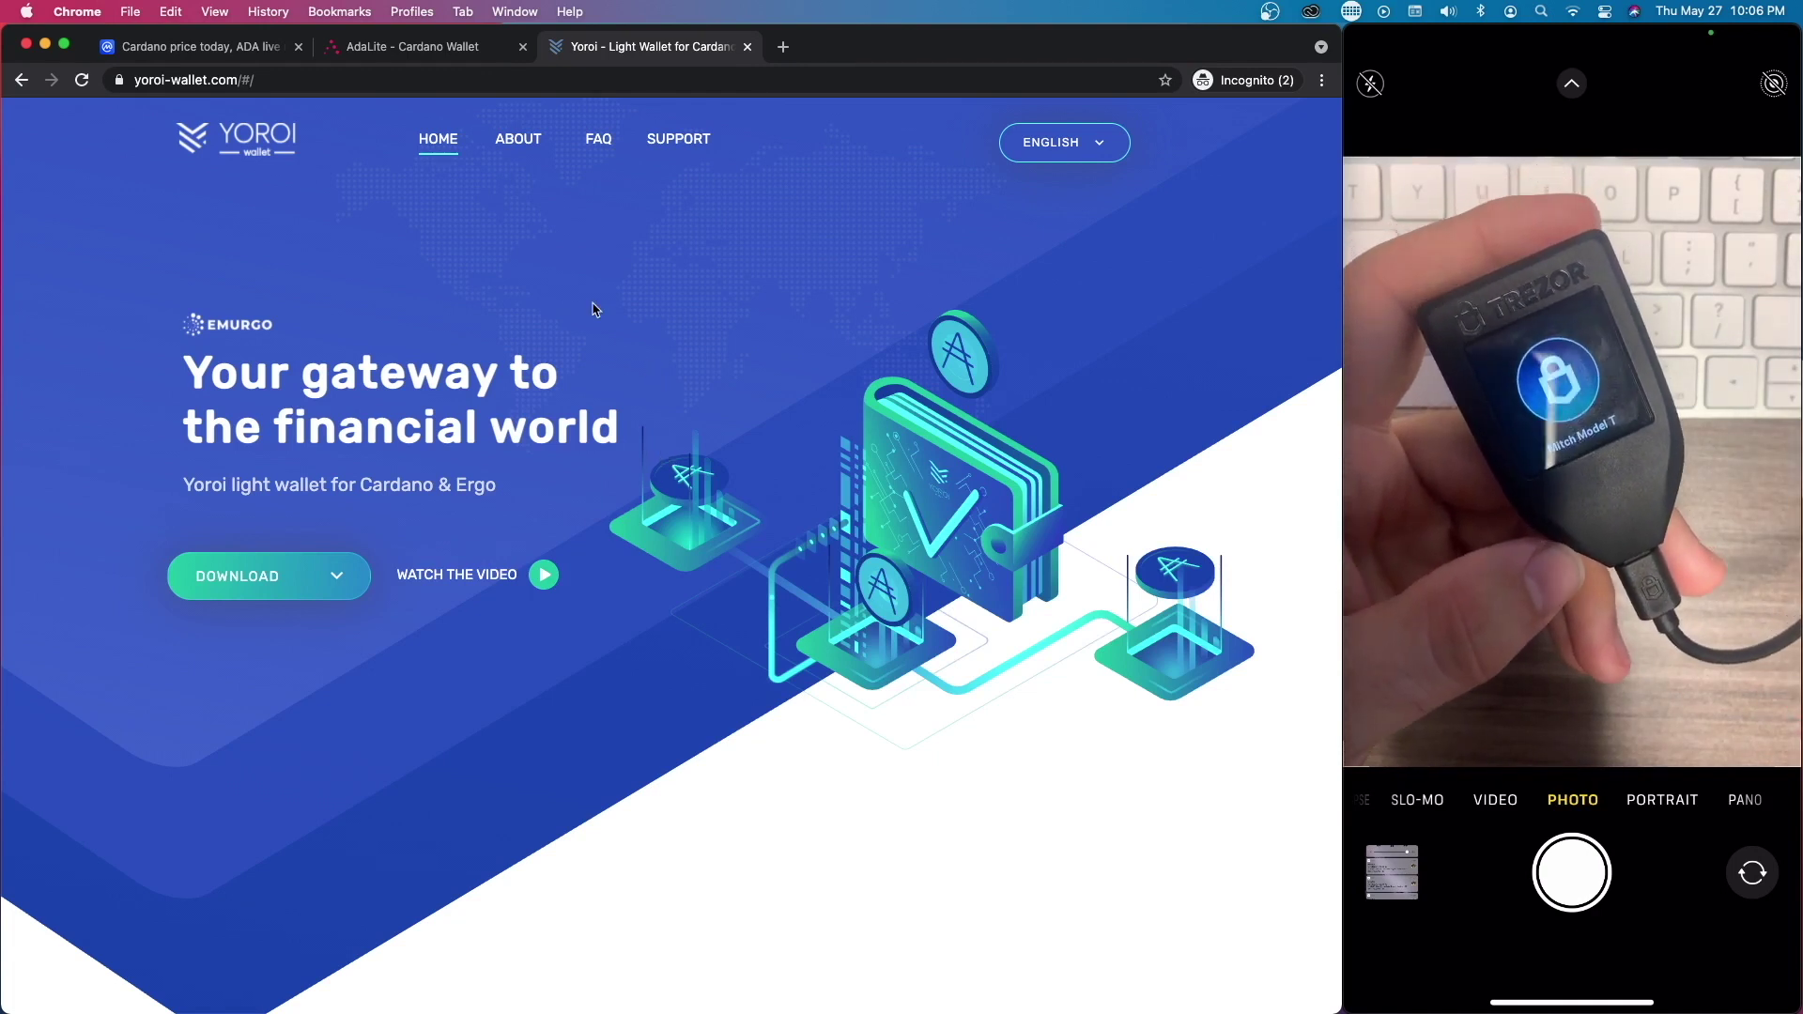
{"action": "scroll", "coordinate": [762, 368], "scroll_direction": "down", "scroll_amount": 15}
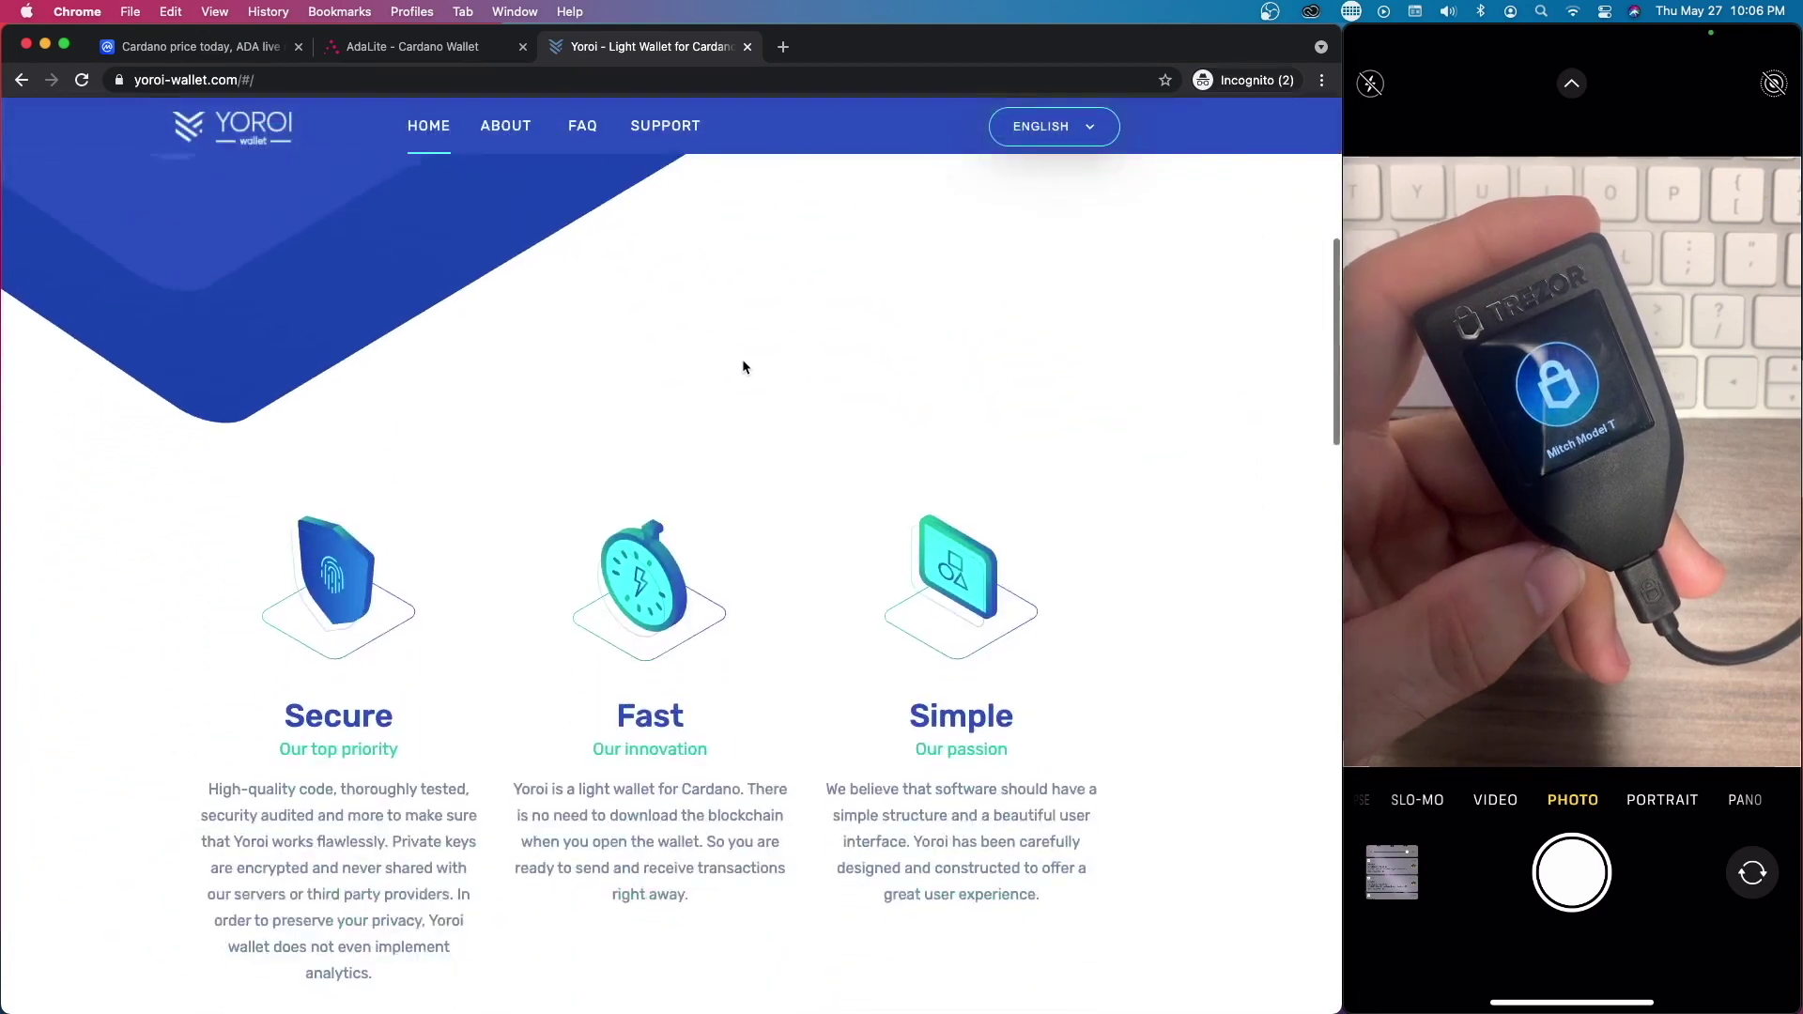
{"action": "scroll", "coordinate": [742, 353], "scroll_direction": "up", "scroll_amount": 15}
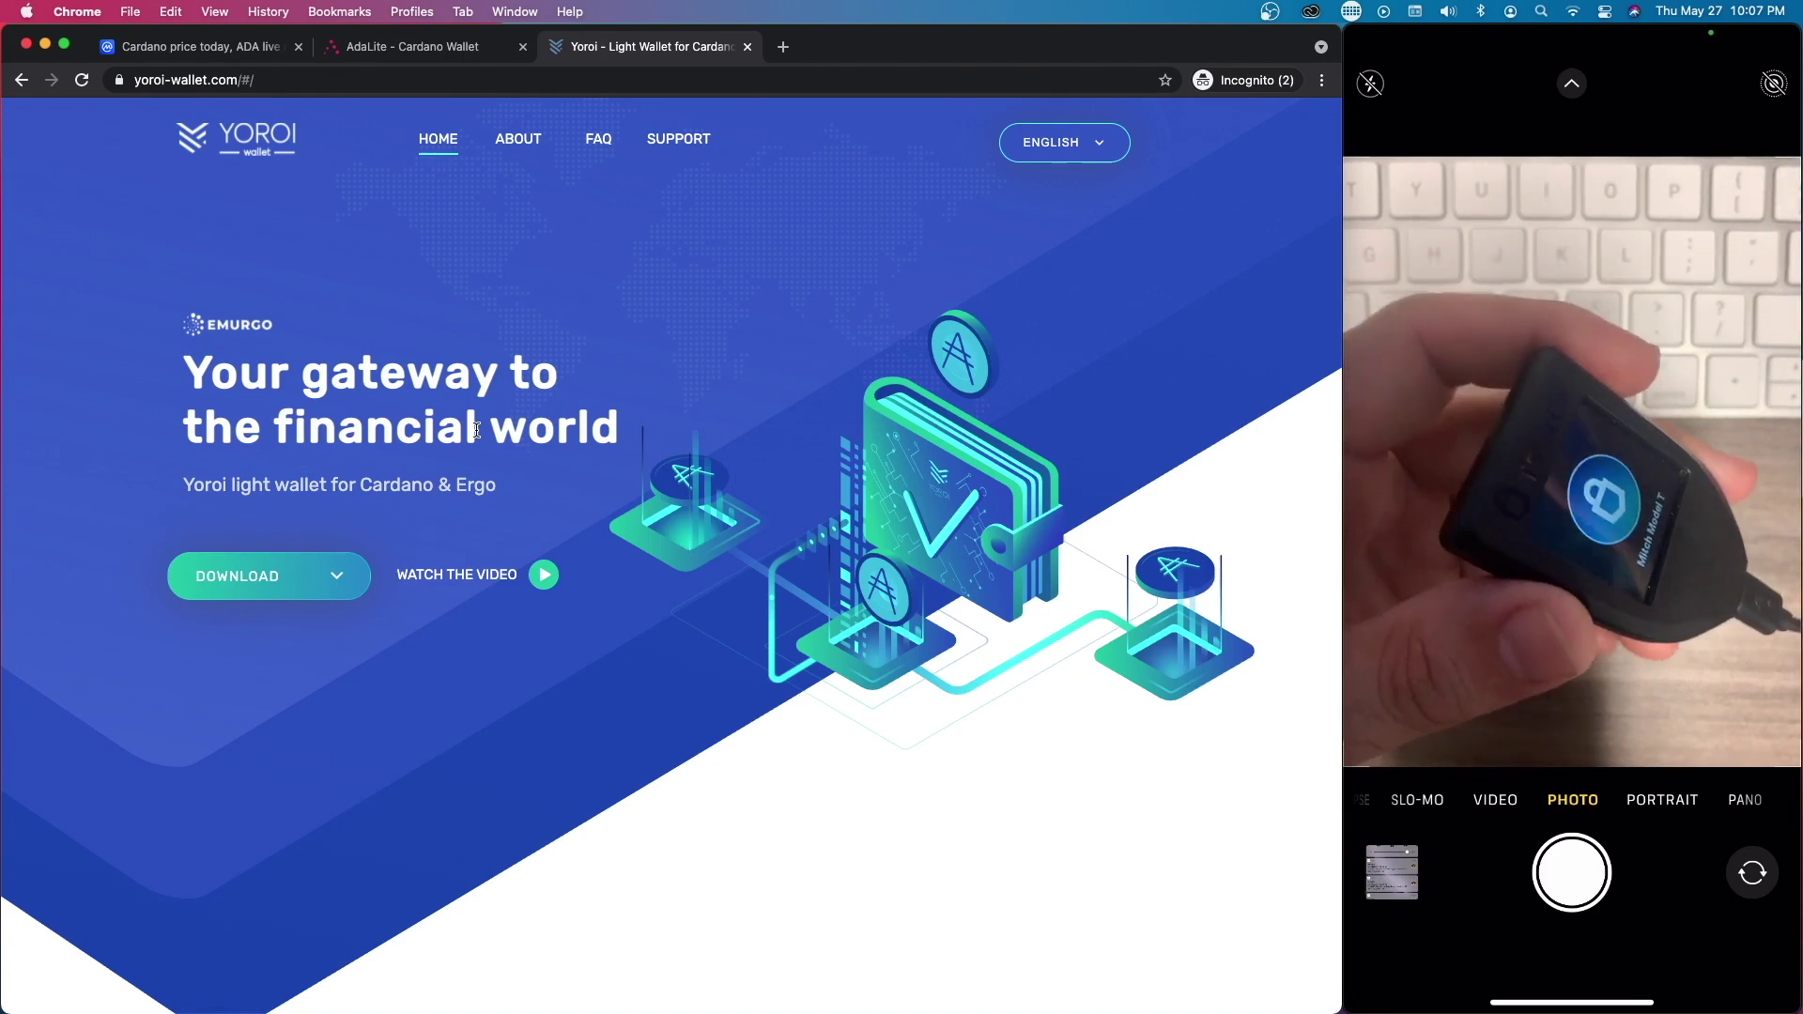
{"action": "left_click", "coordinate": [338, 584]}
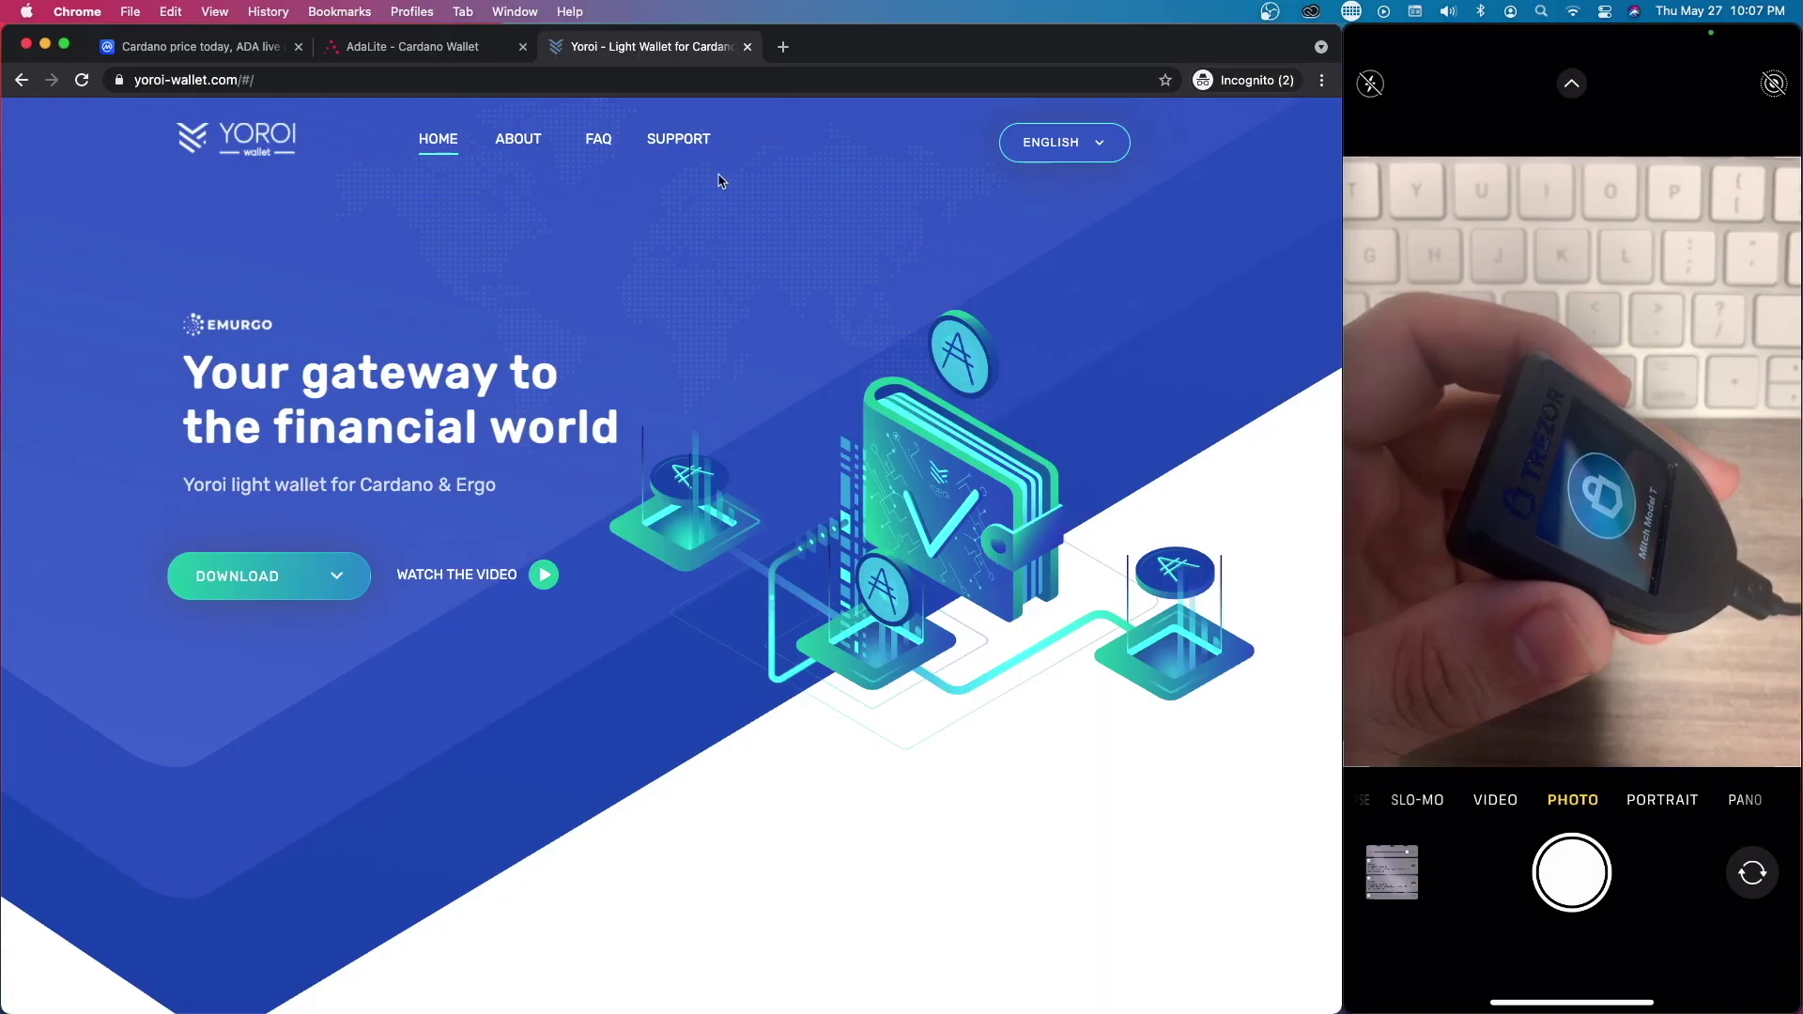
{"action": "left_click", "coordinate": [659, 317]}
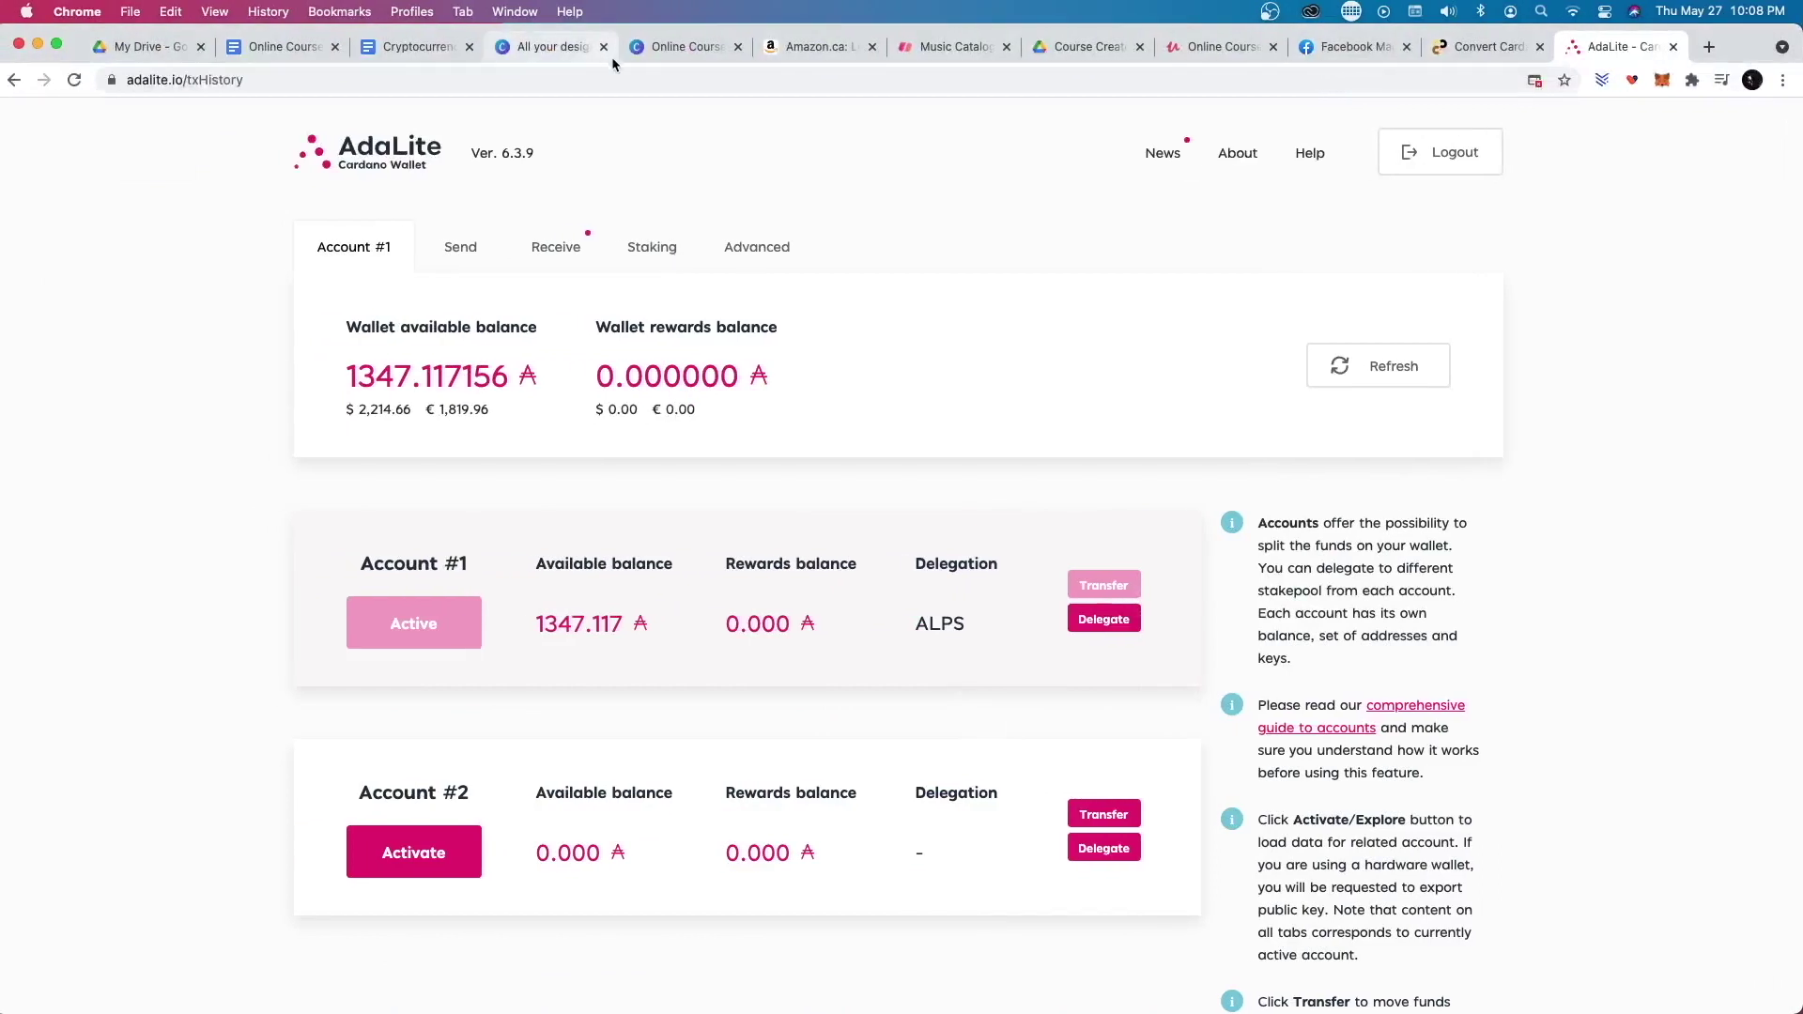
Launch the Yoroi extension in a fresh Chrome window to show the Trezor wallet's dashboard
{"action": "key", "text": "super+n"}
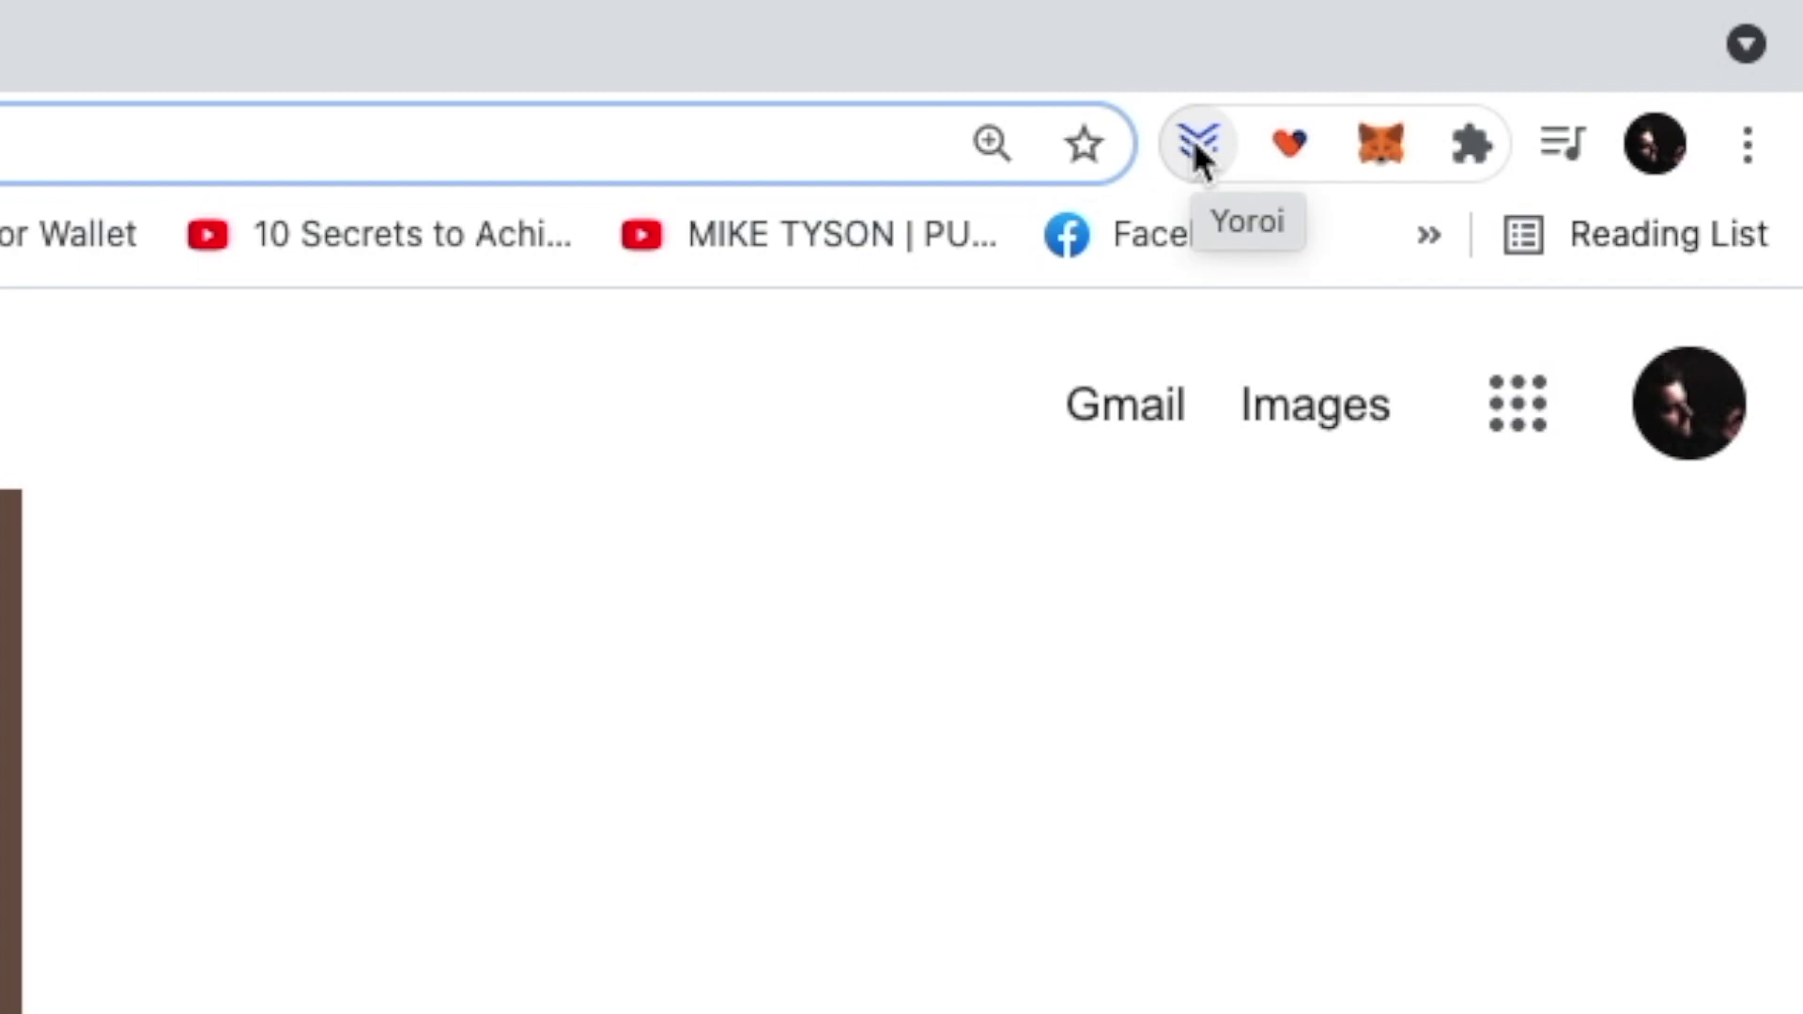
{"action": "left_click", "coordinate": [1197, 143]}
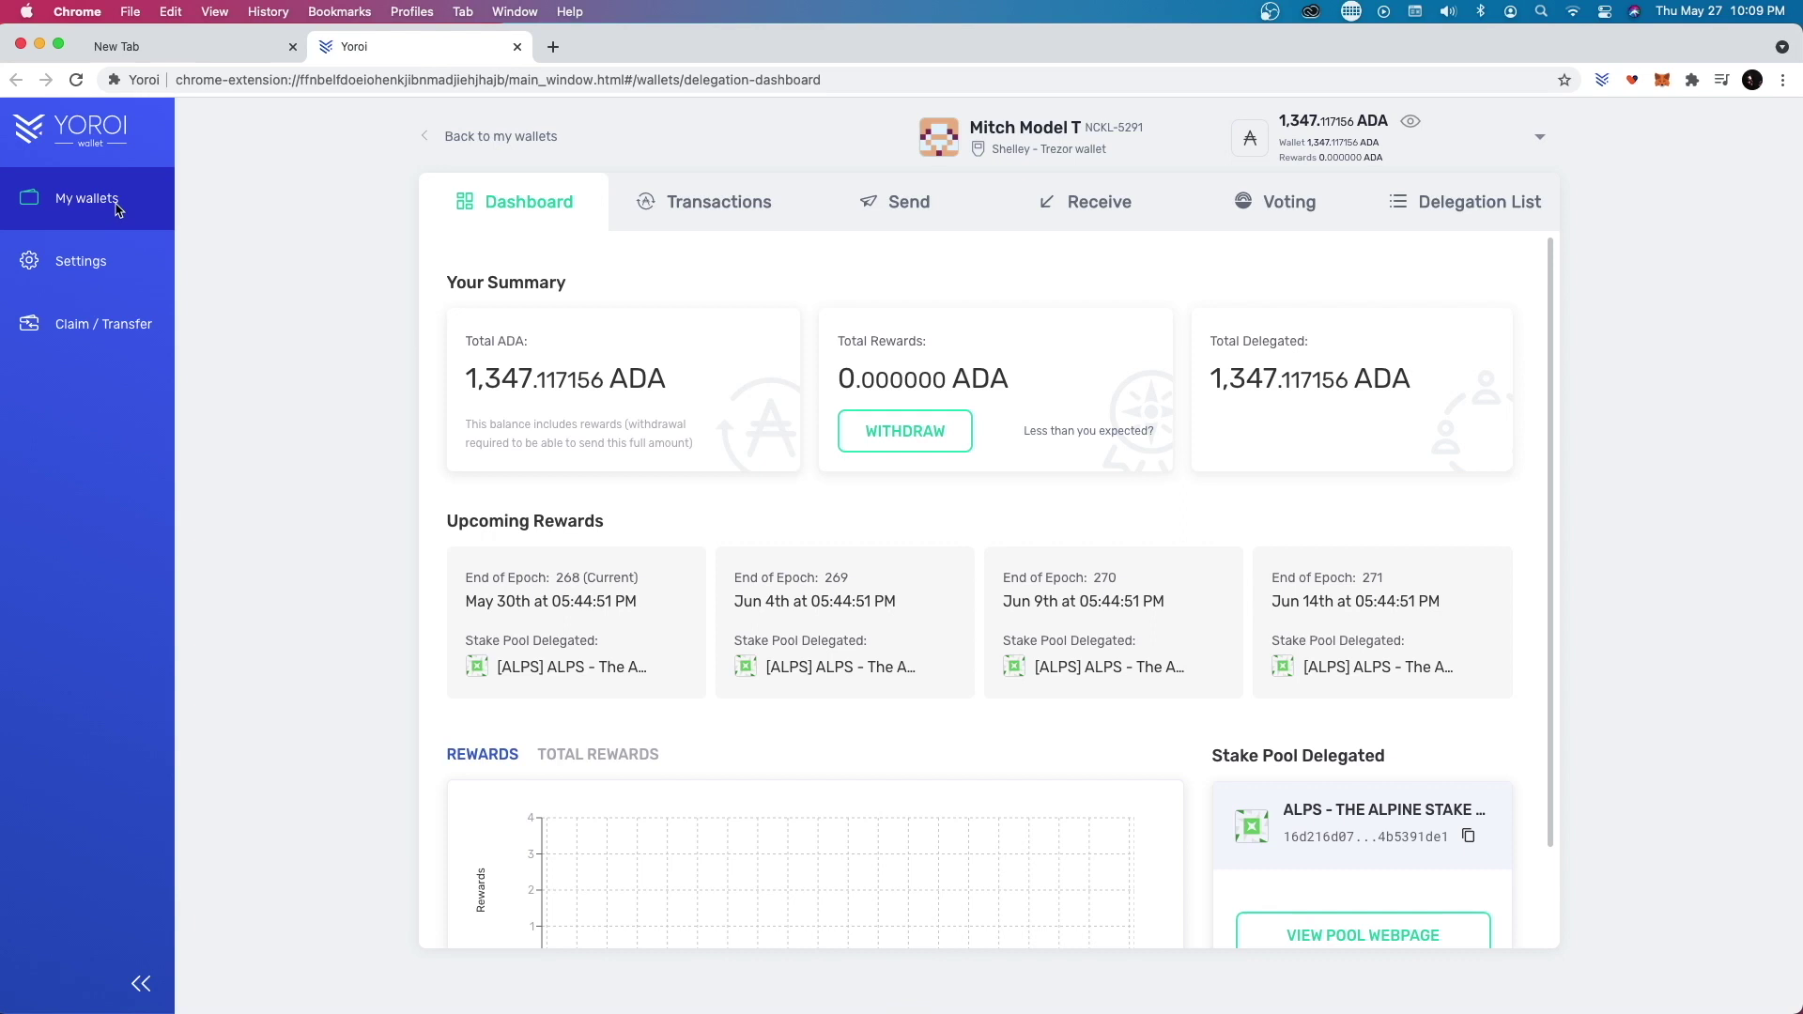
{"action": "left_click", "coordinate": [485, 141]}
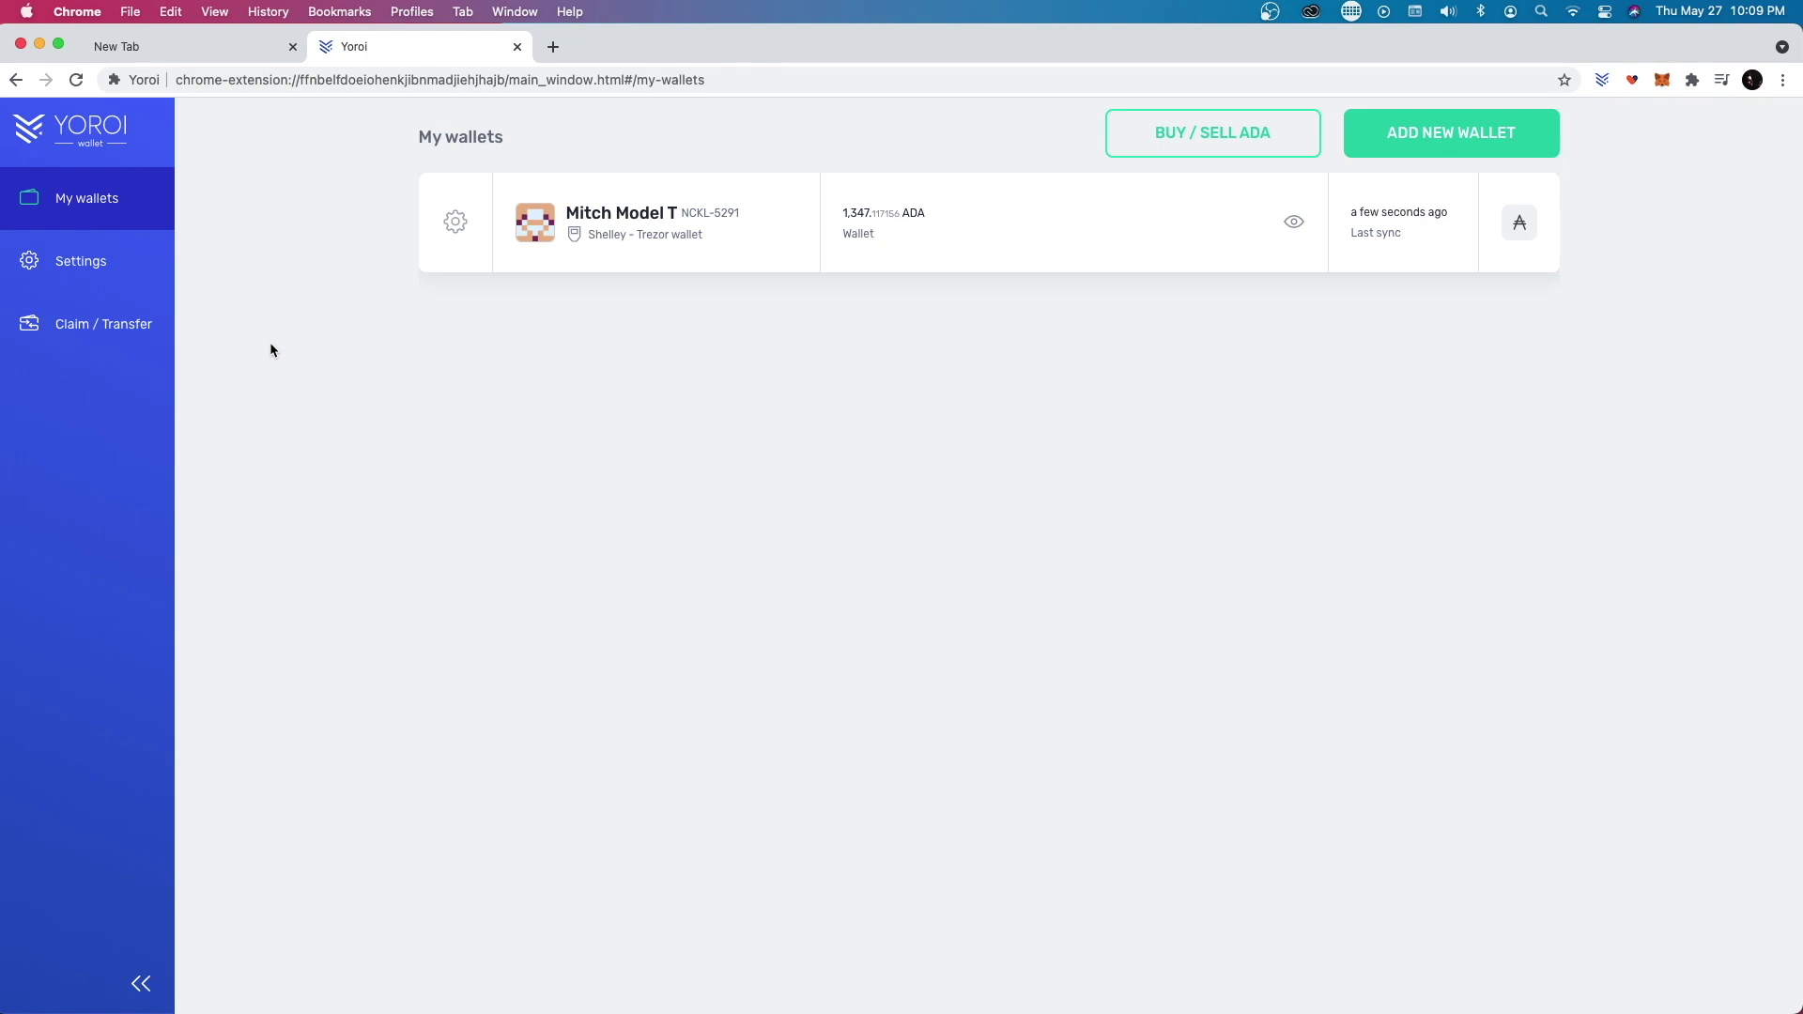
{"action": "left_click", "coordinate": [620, 226]}
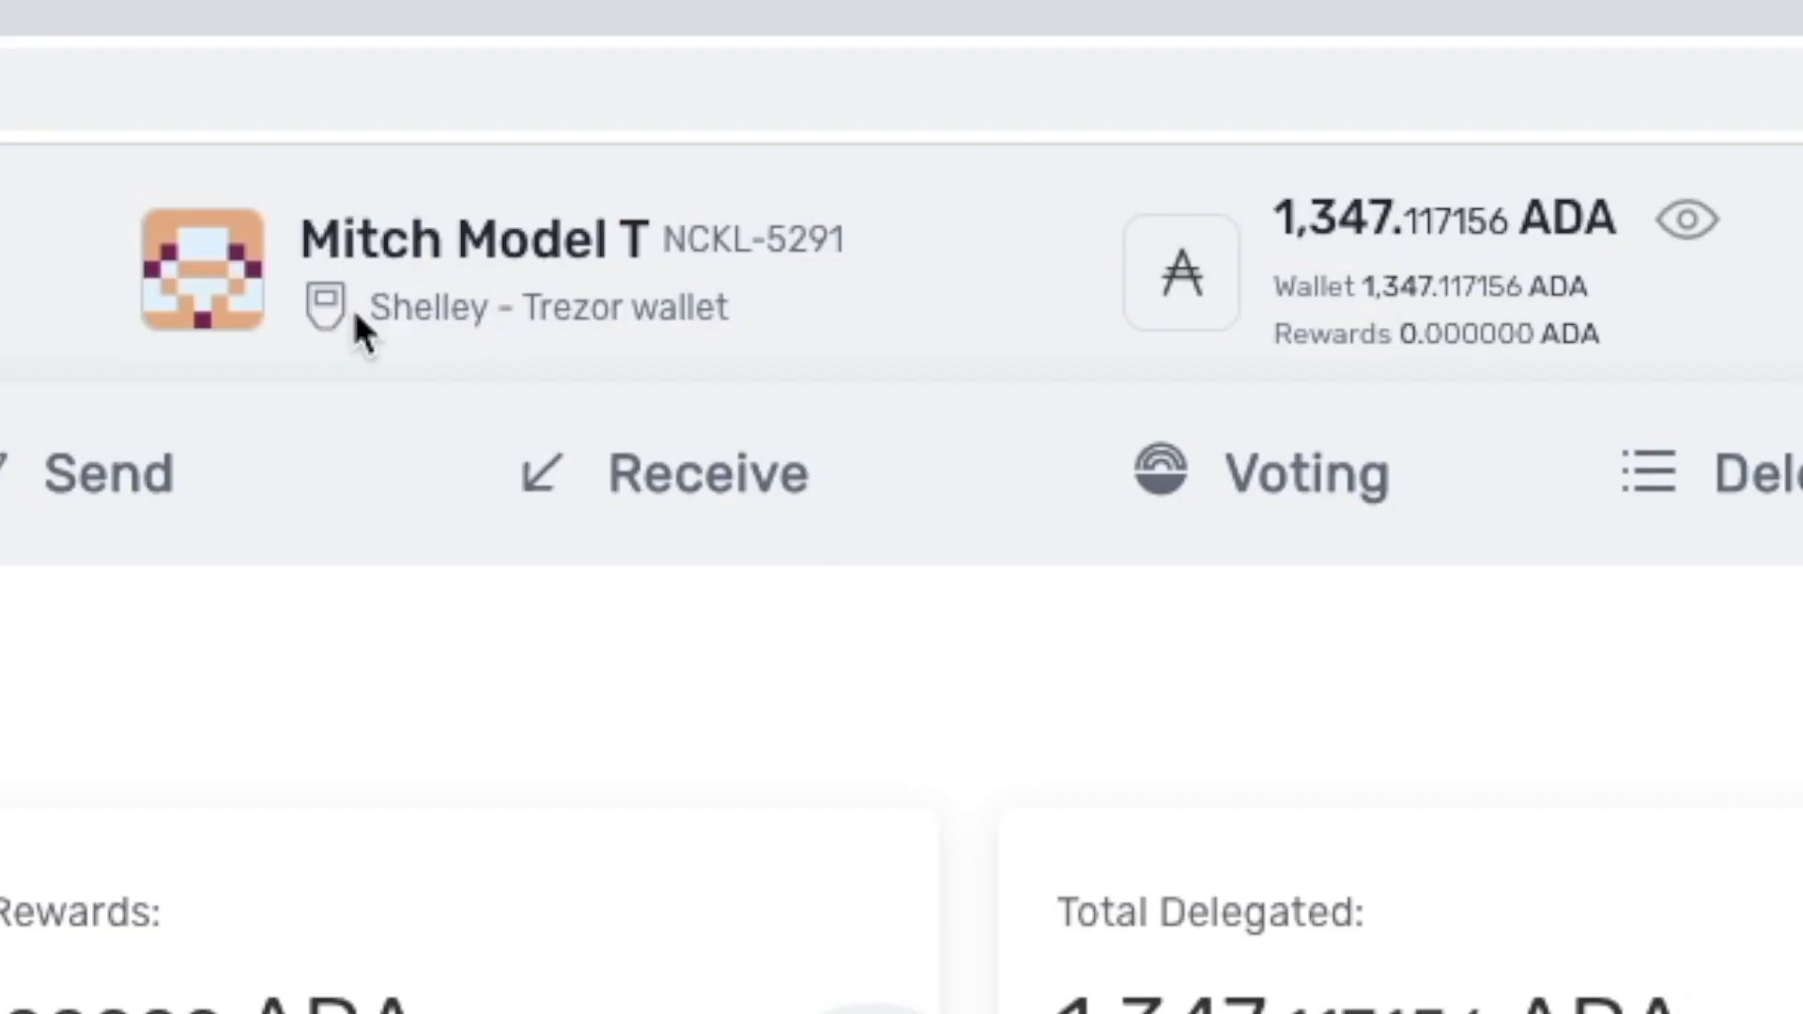
{"action": "left_click_drag", "start_coordinate": [366, 307], "coordinate": [495, 310]}
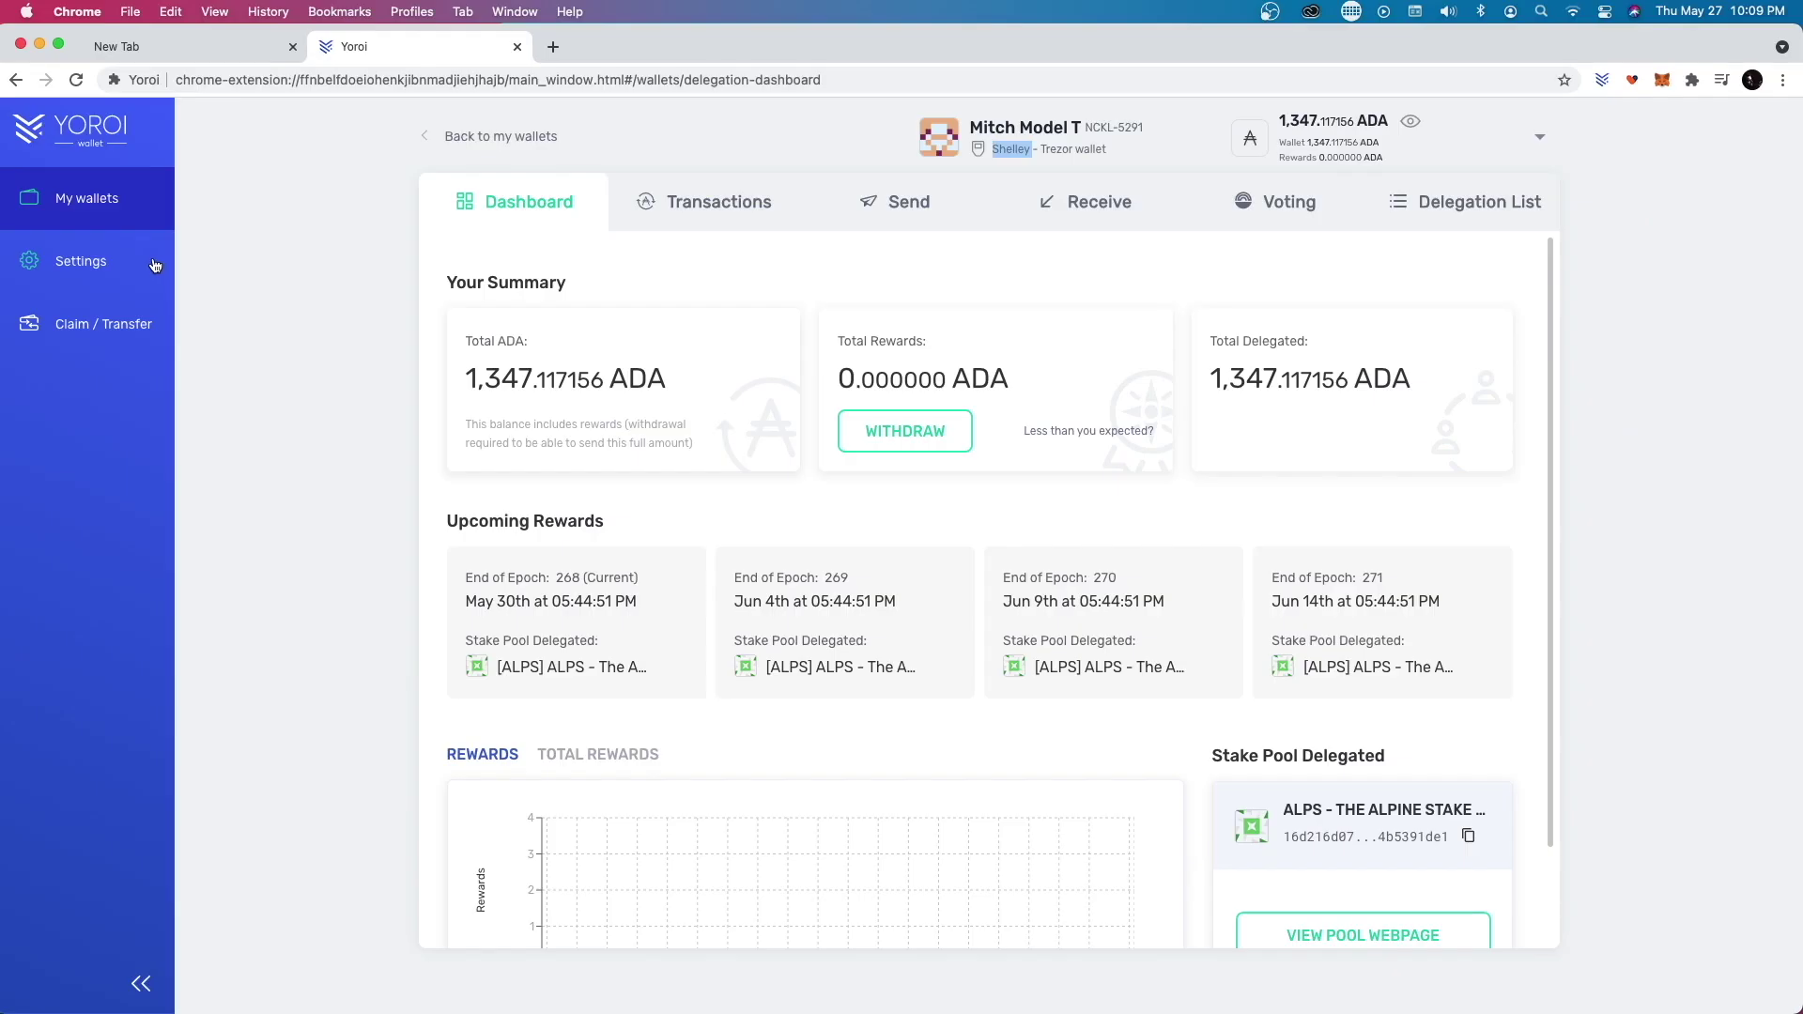
{"action": "left_click", "coordinate": [482, 160]}
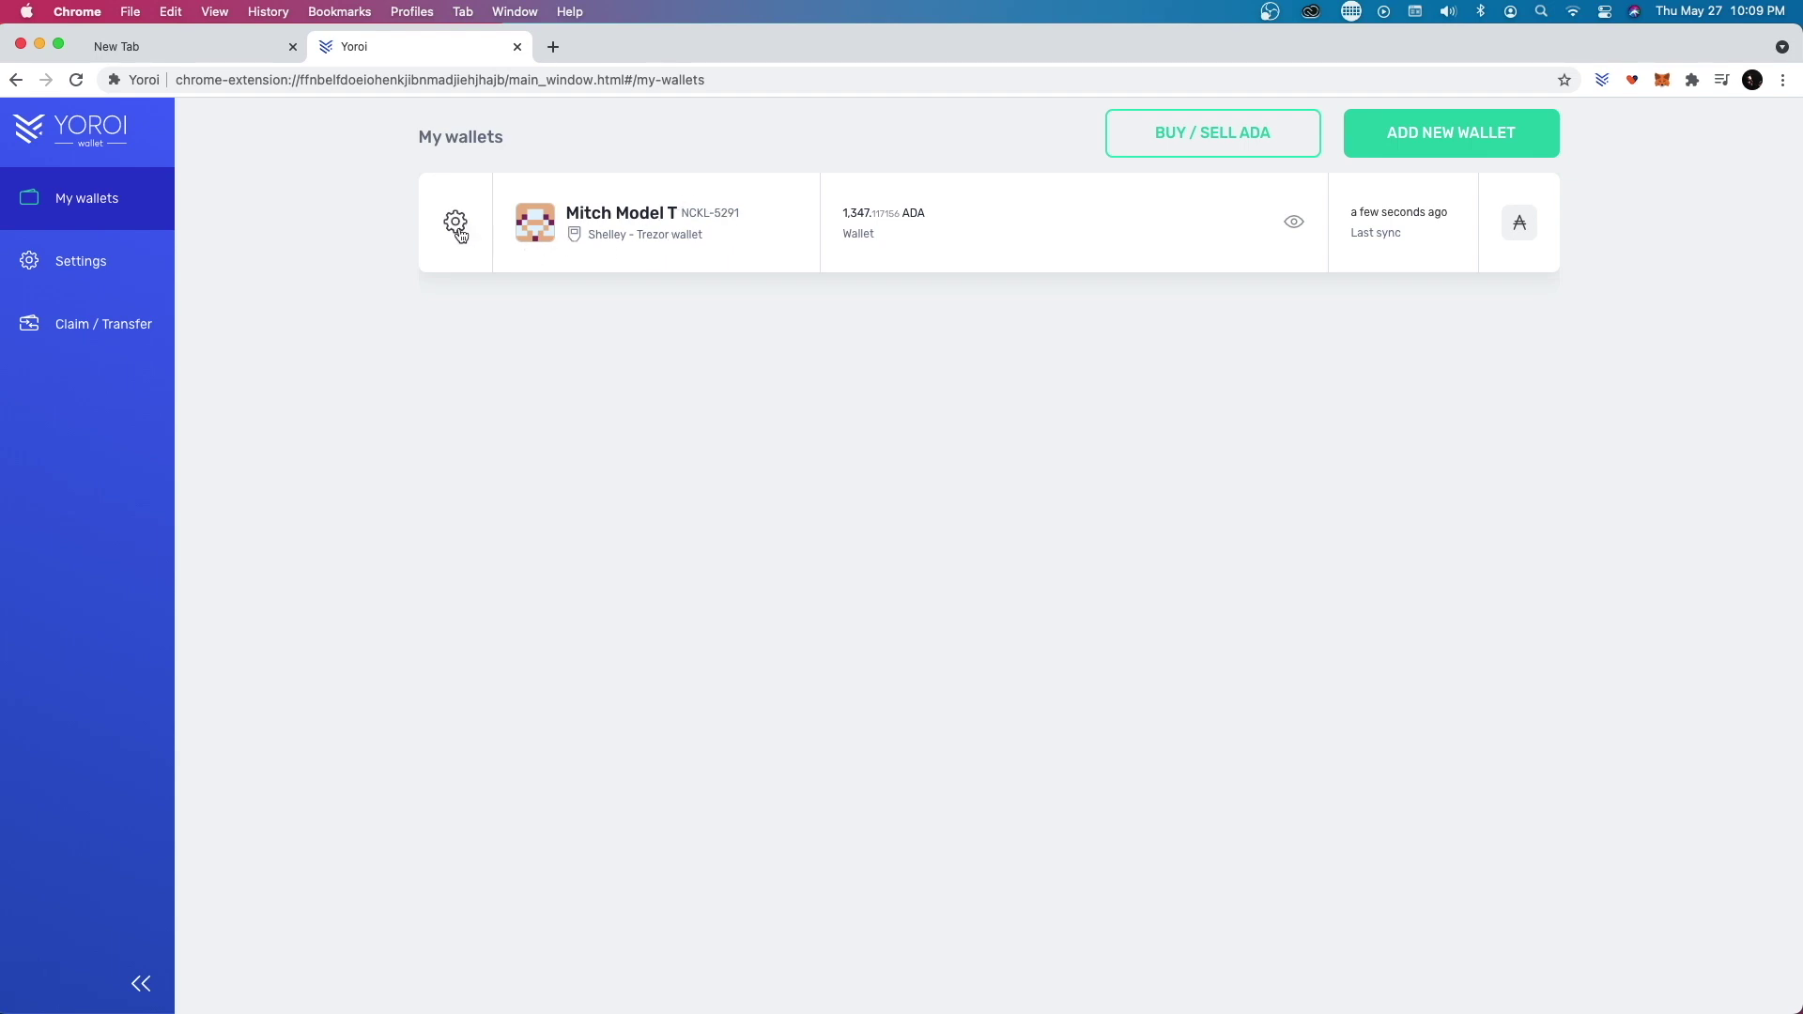
{"action": "left_click", "coordinate": [602, 234]}
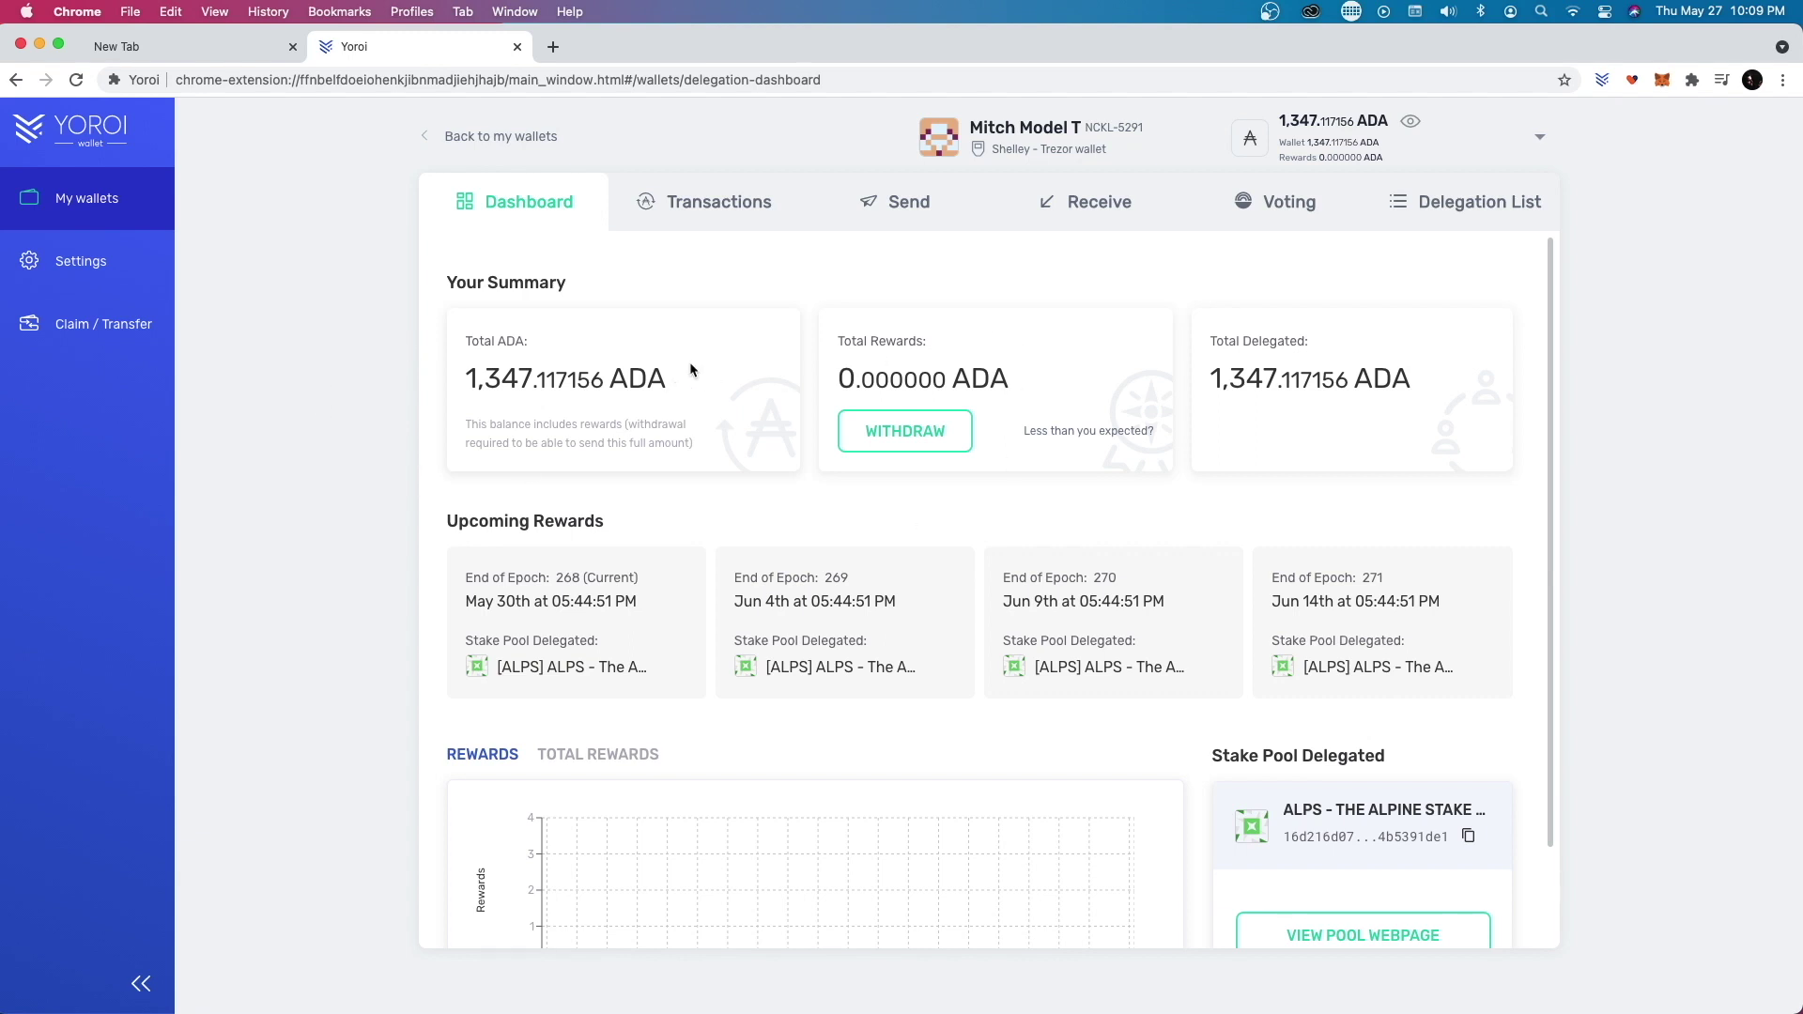
{"action": "scroll", "coordinate": [769, 391], "scroll_direction": "down", "scroll_amount": 2}
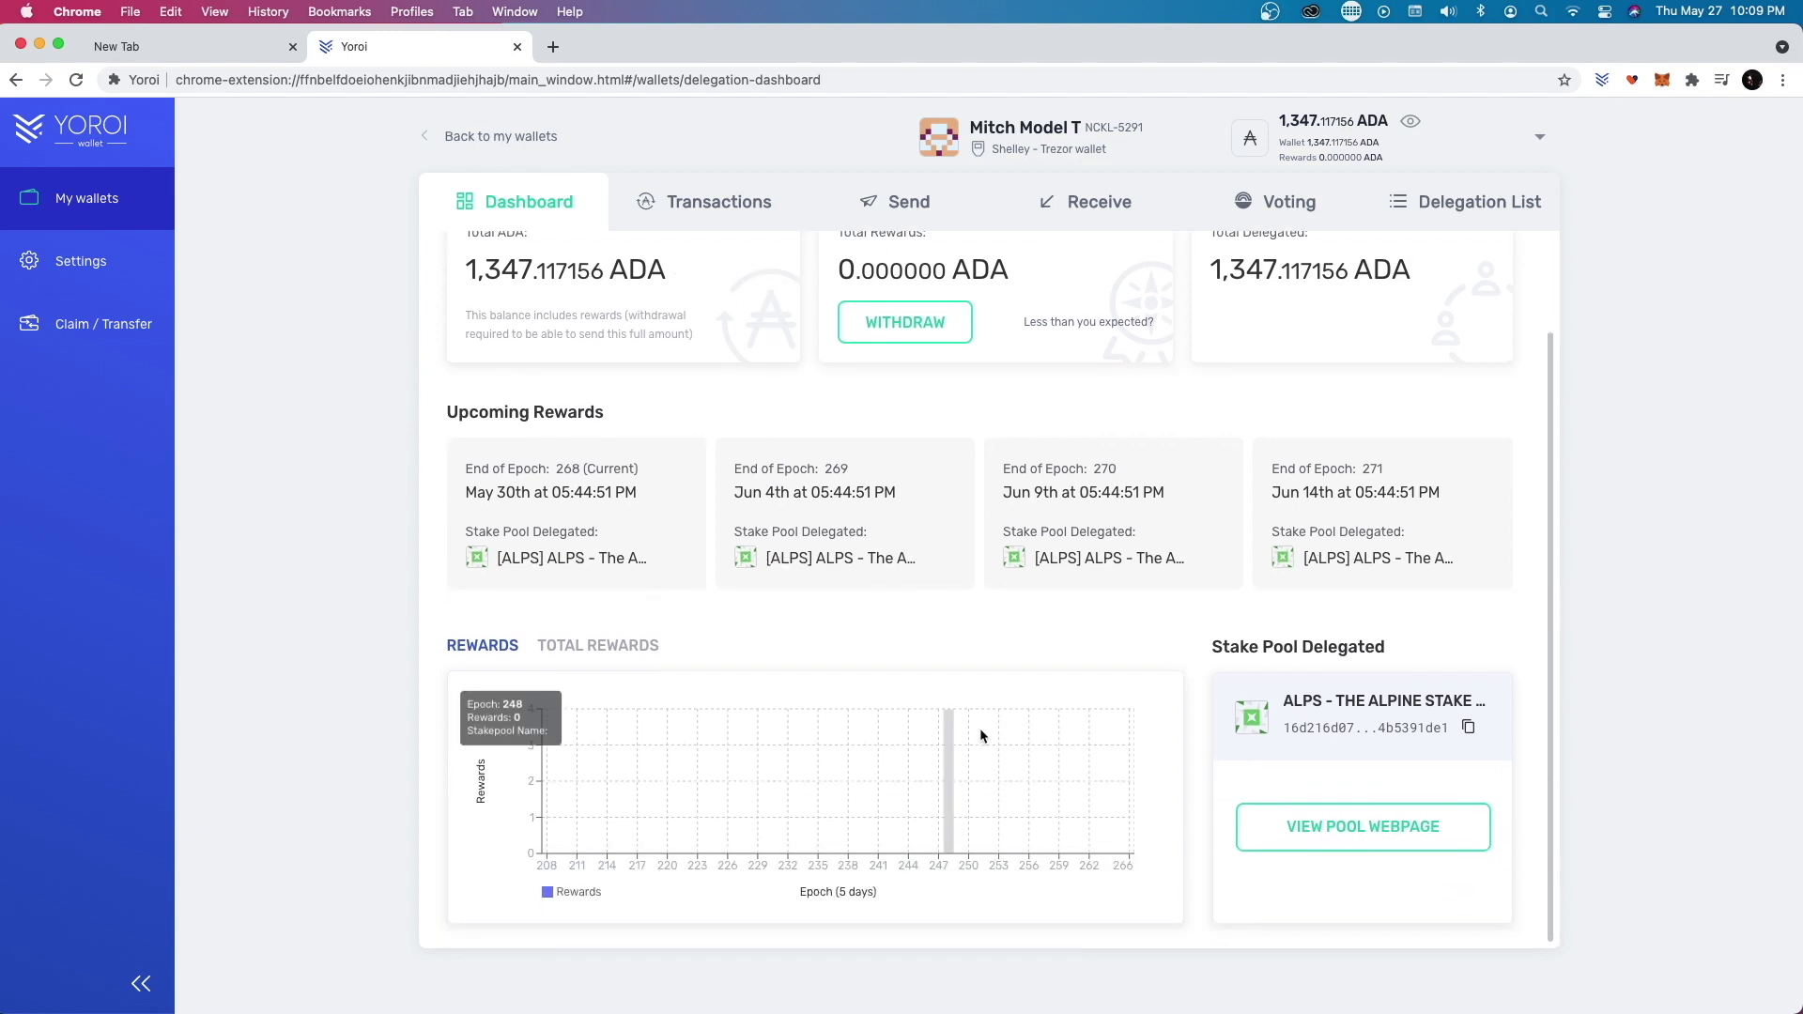
Open the ALPS pool's Cardanoscan page and scroll down to its saturation chart and back
{"action": "left_click", "coordinate": [1312, 732]}
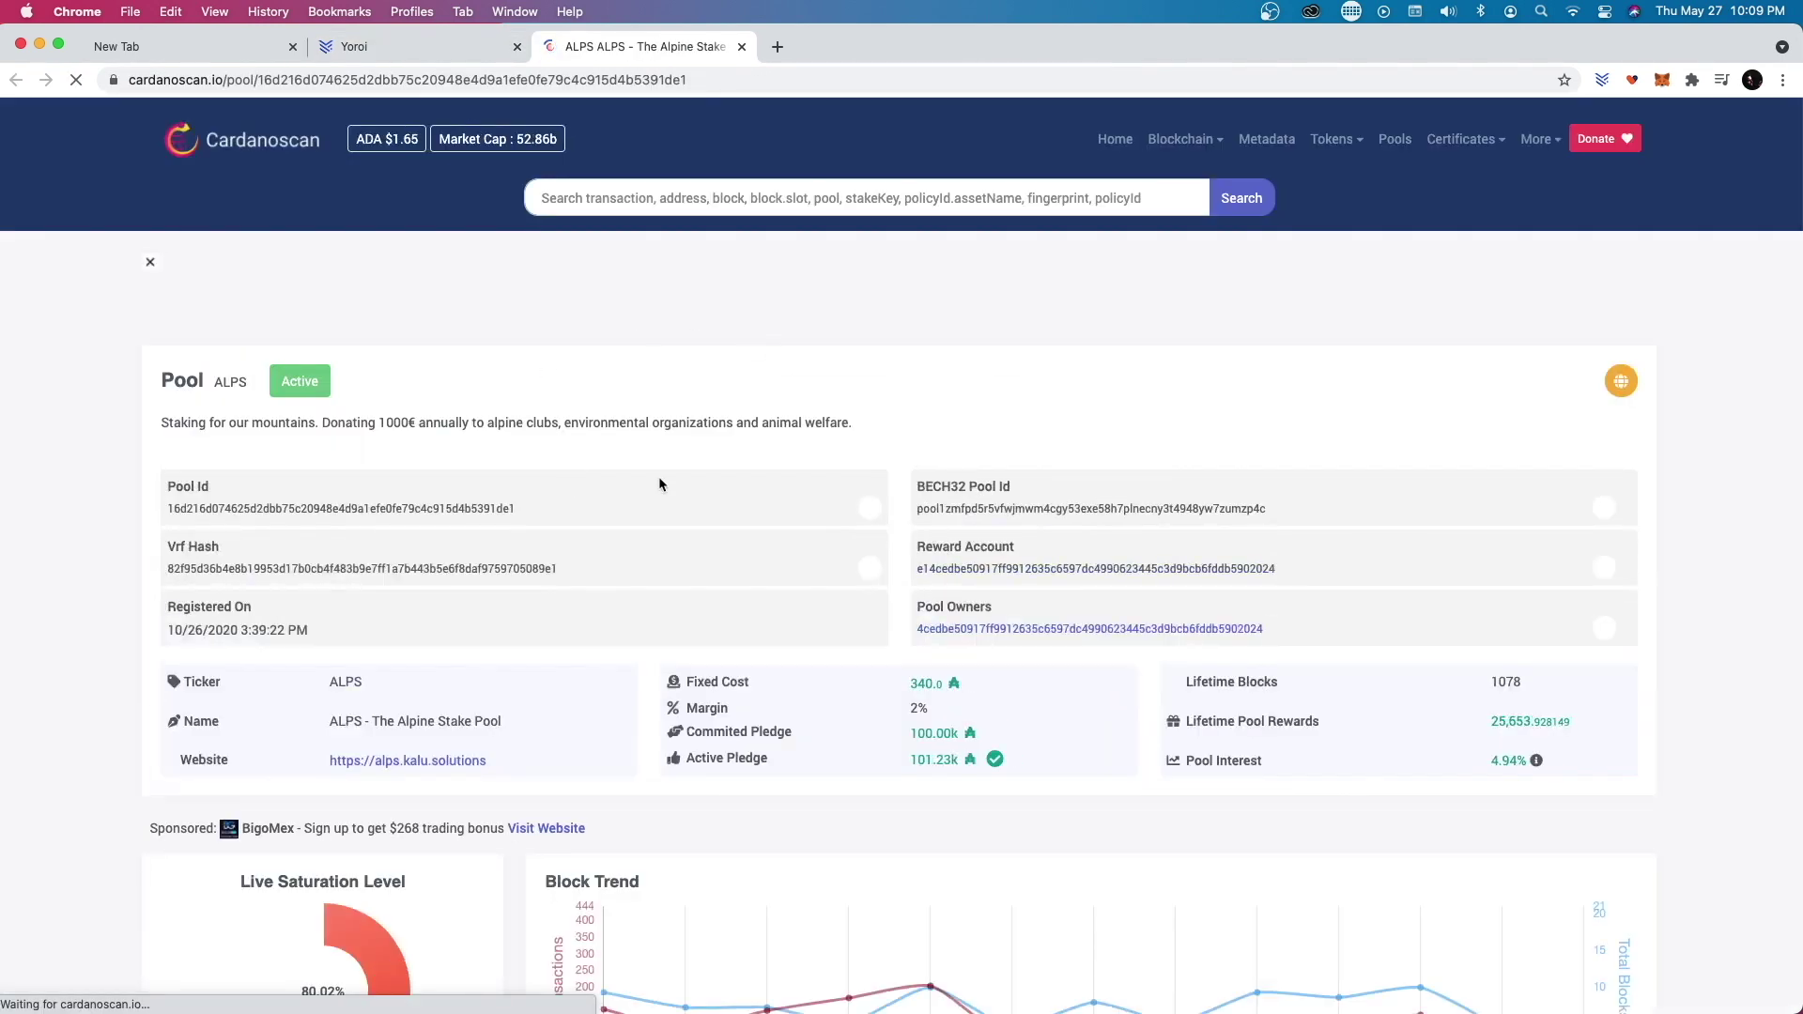
{"action": "scroll", "coordinate": [684, 433], "scroll_direction": "down", "scroll_amount": 2}
{"action": "scroll", "coordinate": [684, 433], "scroll_direction": "down", "scroll_amount": 1}
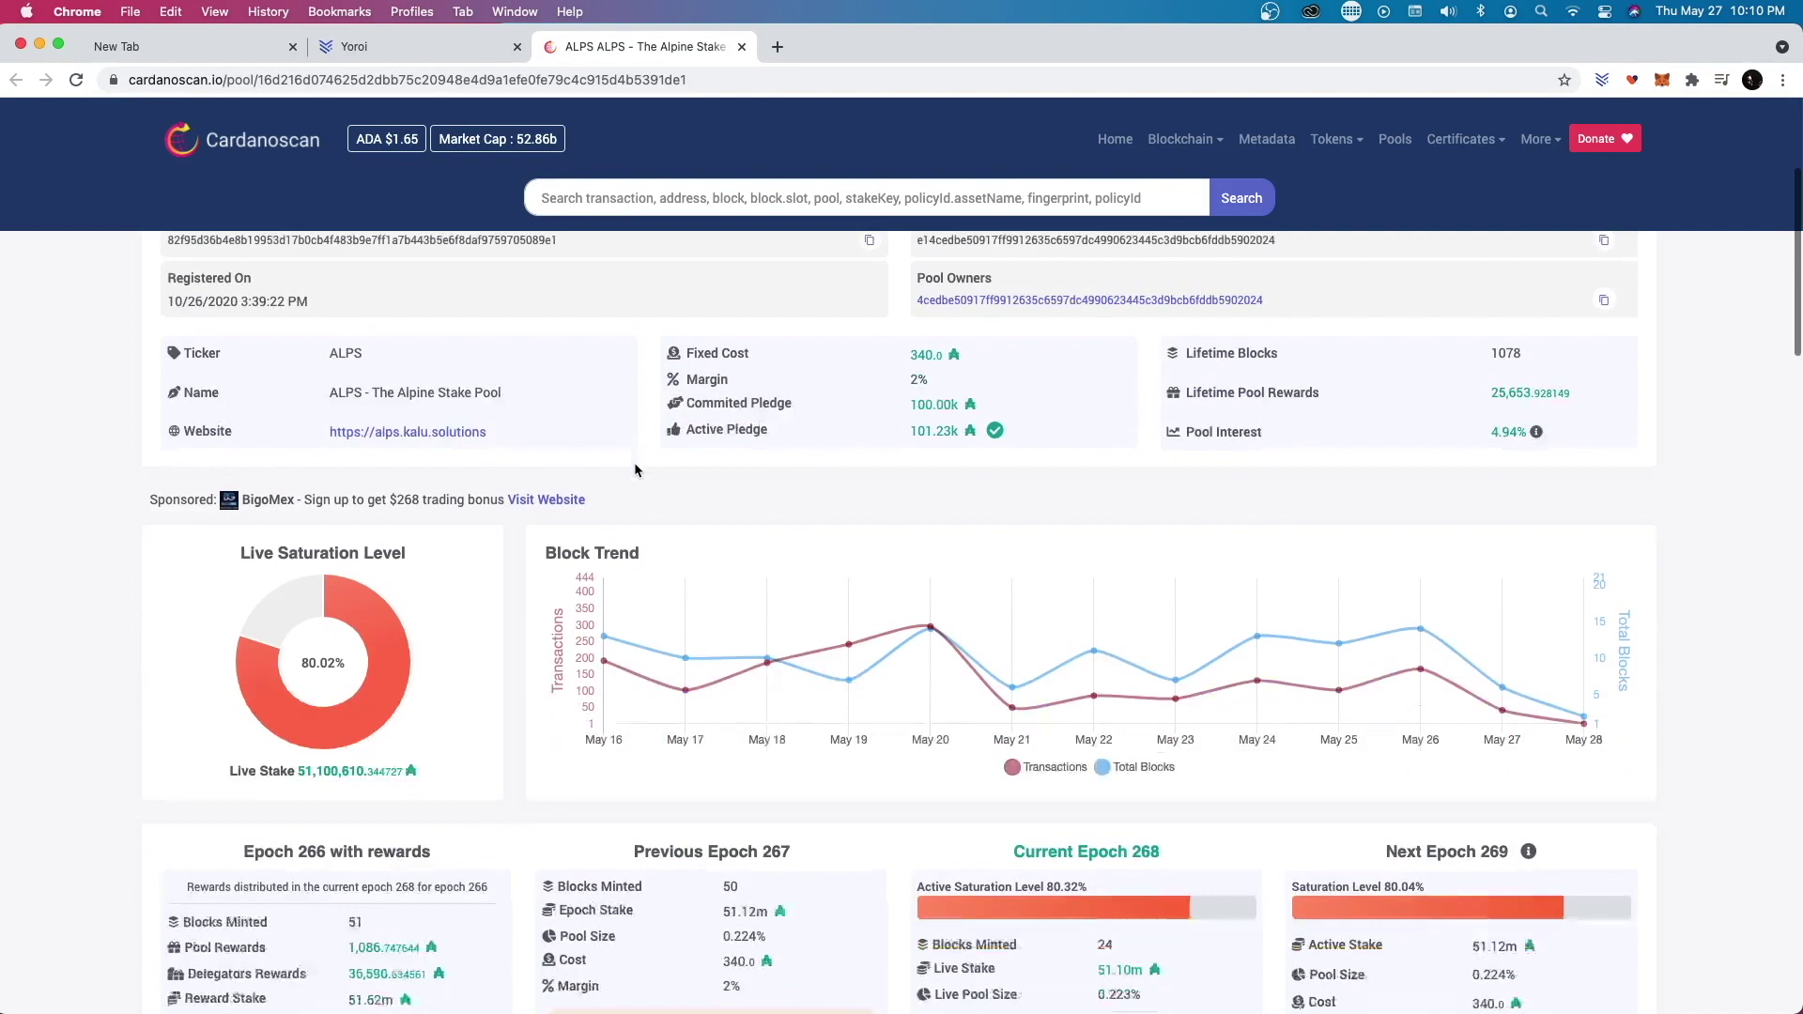
{"action": "scroll", "coordinate": [635, 467], "scroll_direction": "down", "scroll_amount": 5}
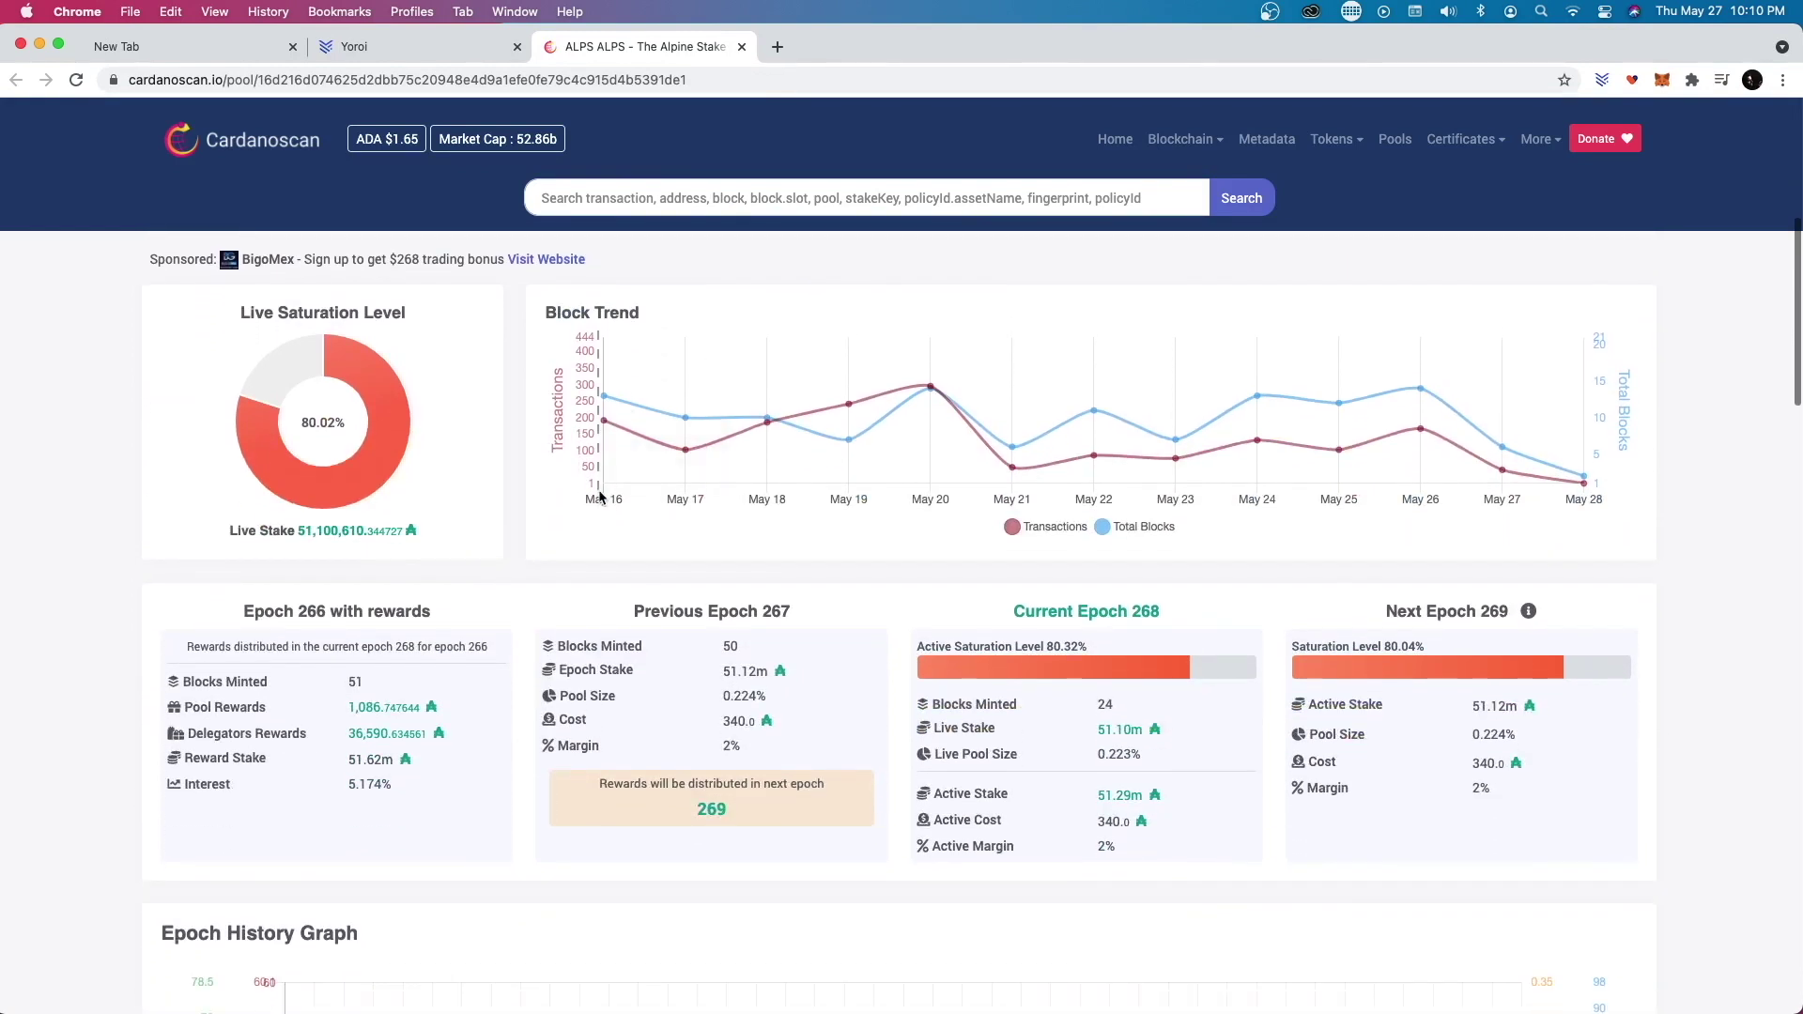
{"action": "scroll", "coordinate": [599, 496], "scroll_direction": "down", "scroll_amount": 10}
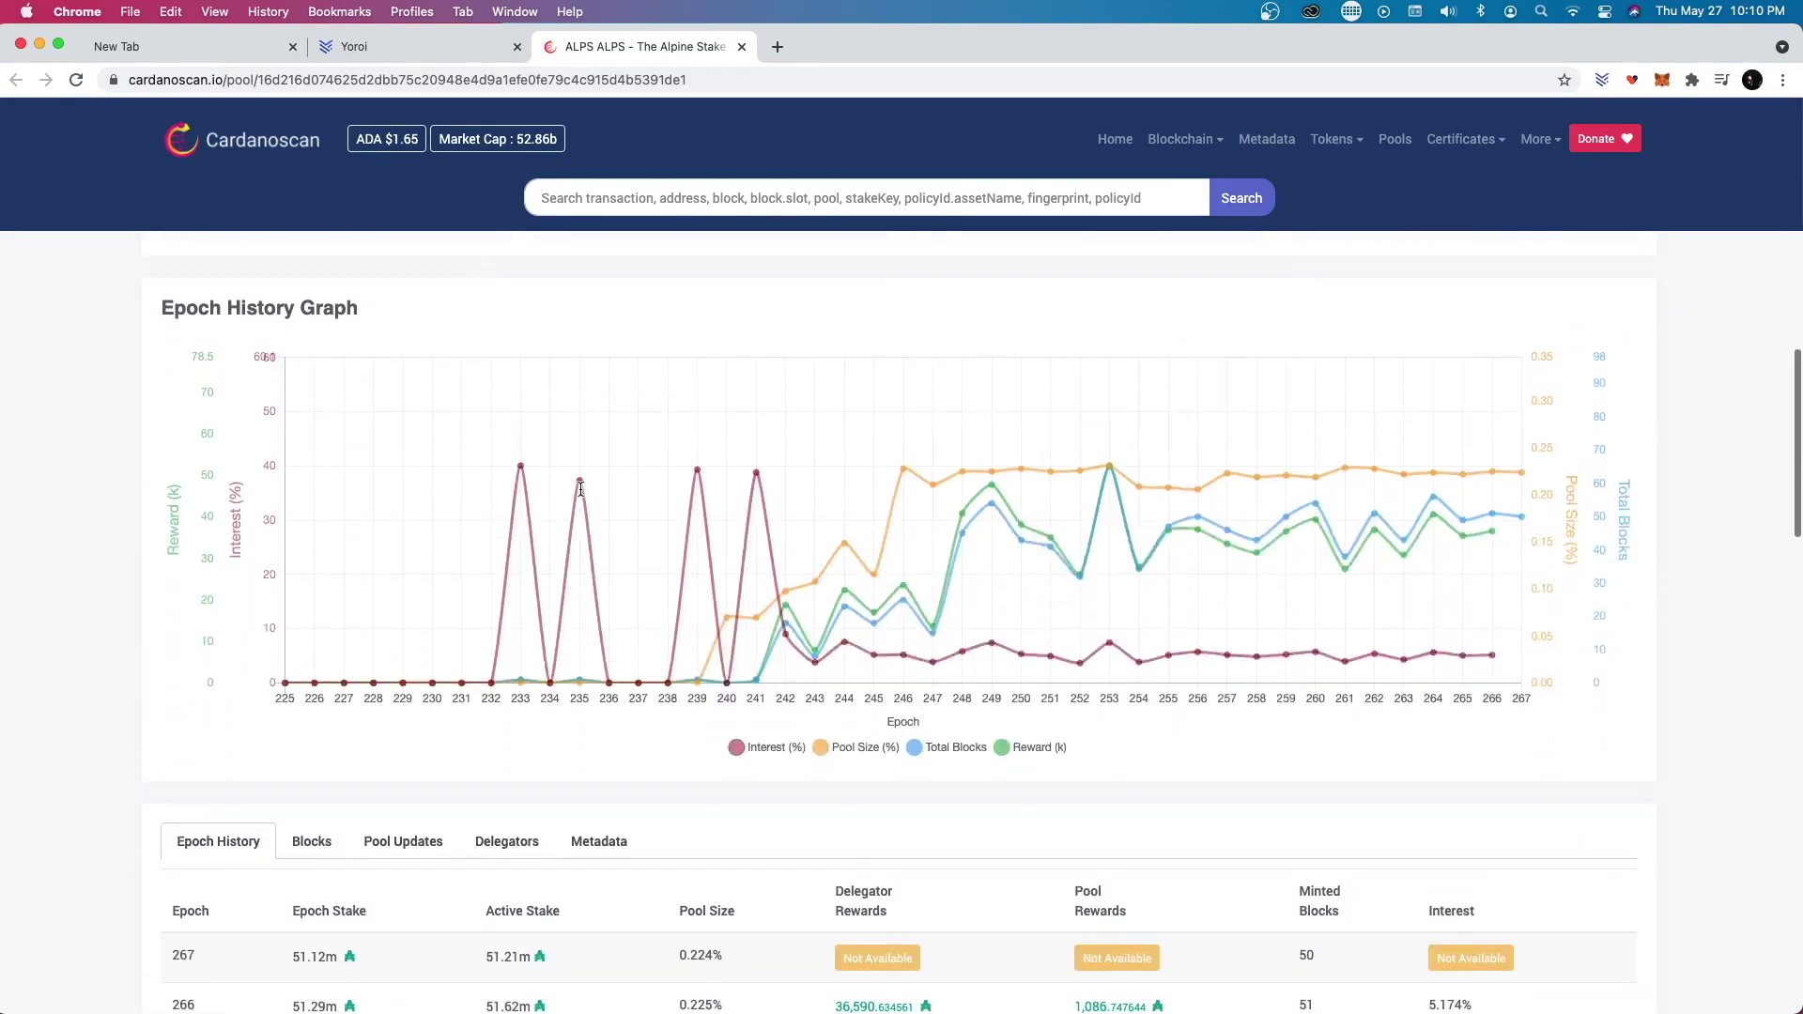
{"action": "scroll", "coordinate": [582, 488], "scroll_direction": "up", "scroll_amount": 3}
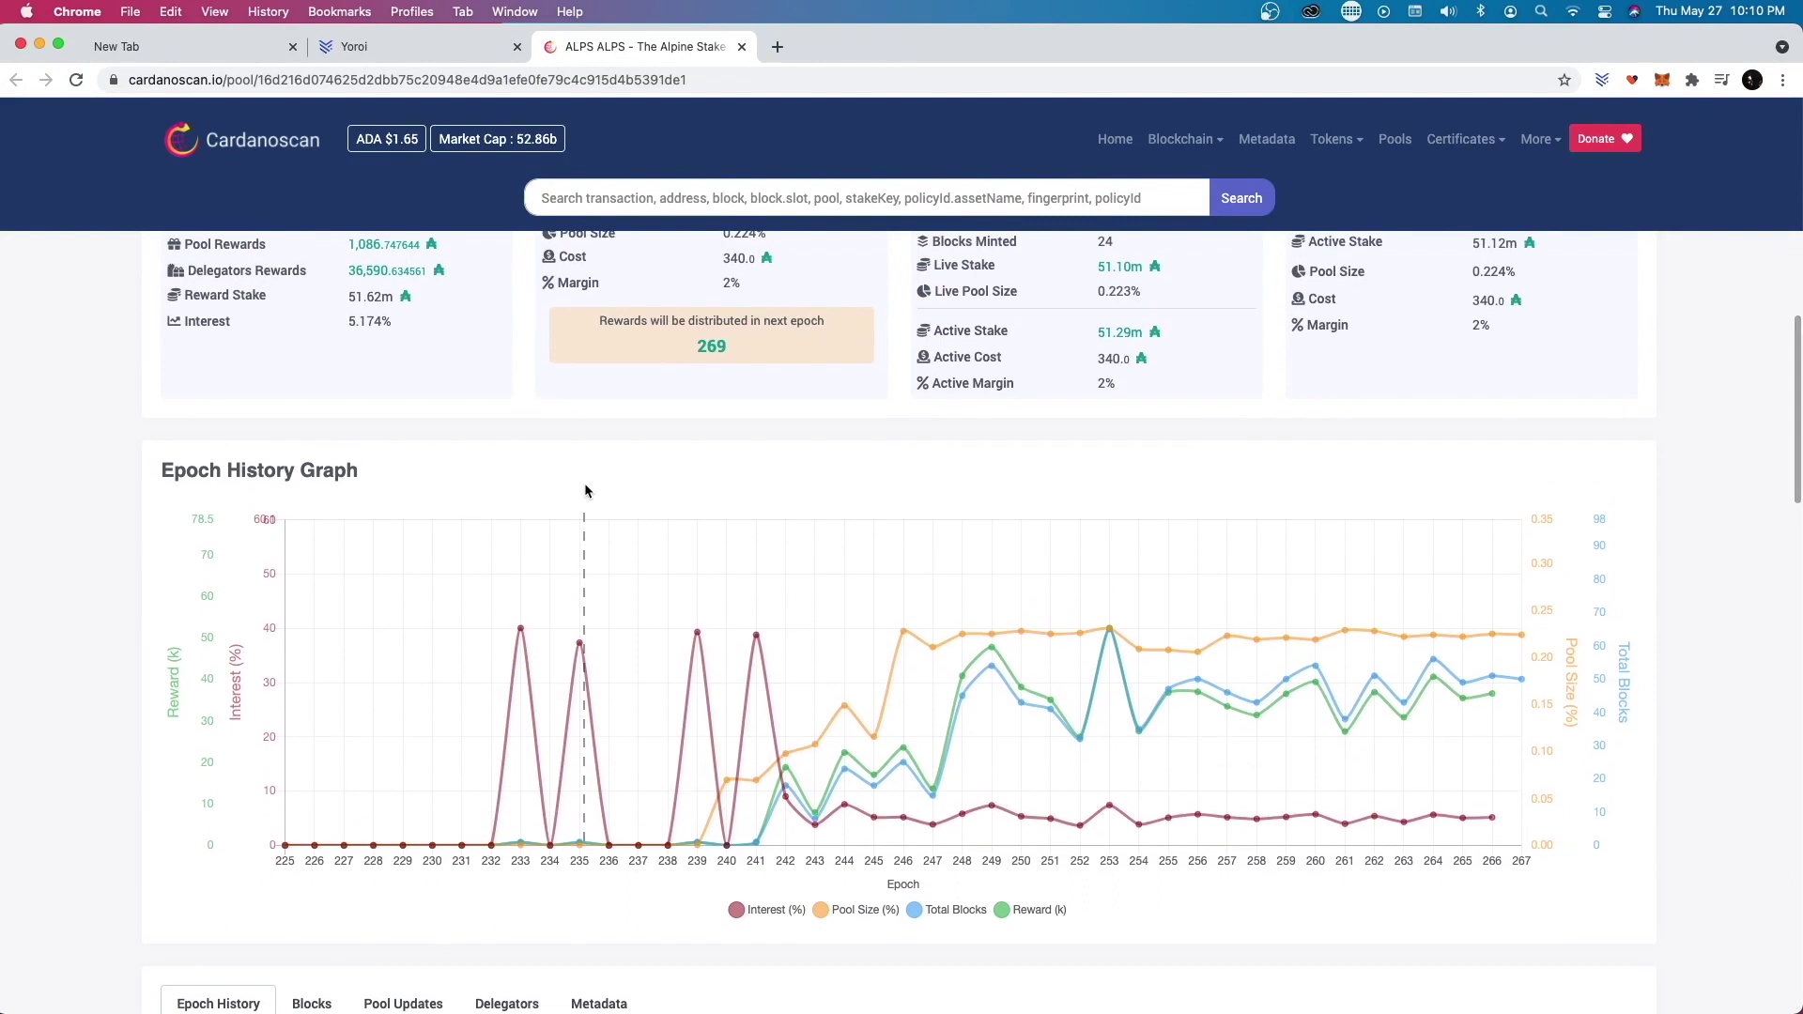
{"action": "scroll", "coordinate": [584, 489], "scroll_direction": "up", "scroll_amount": 10}
{"action": "mouse_move", "coordinate": [1147, 144]}
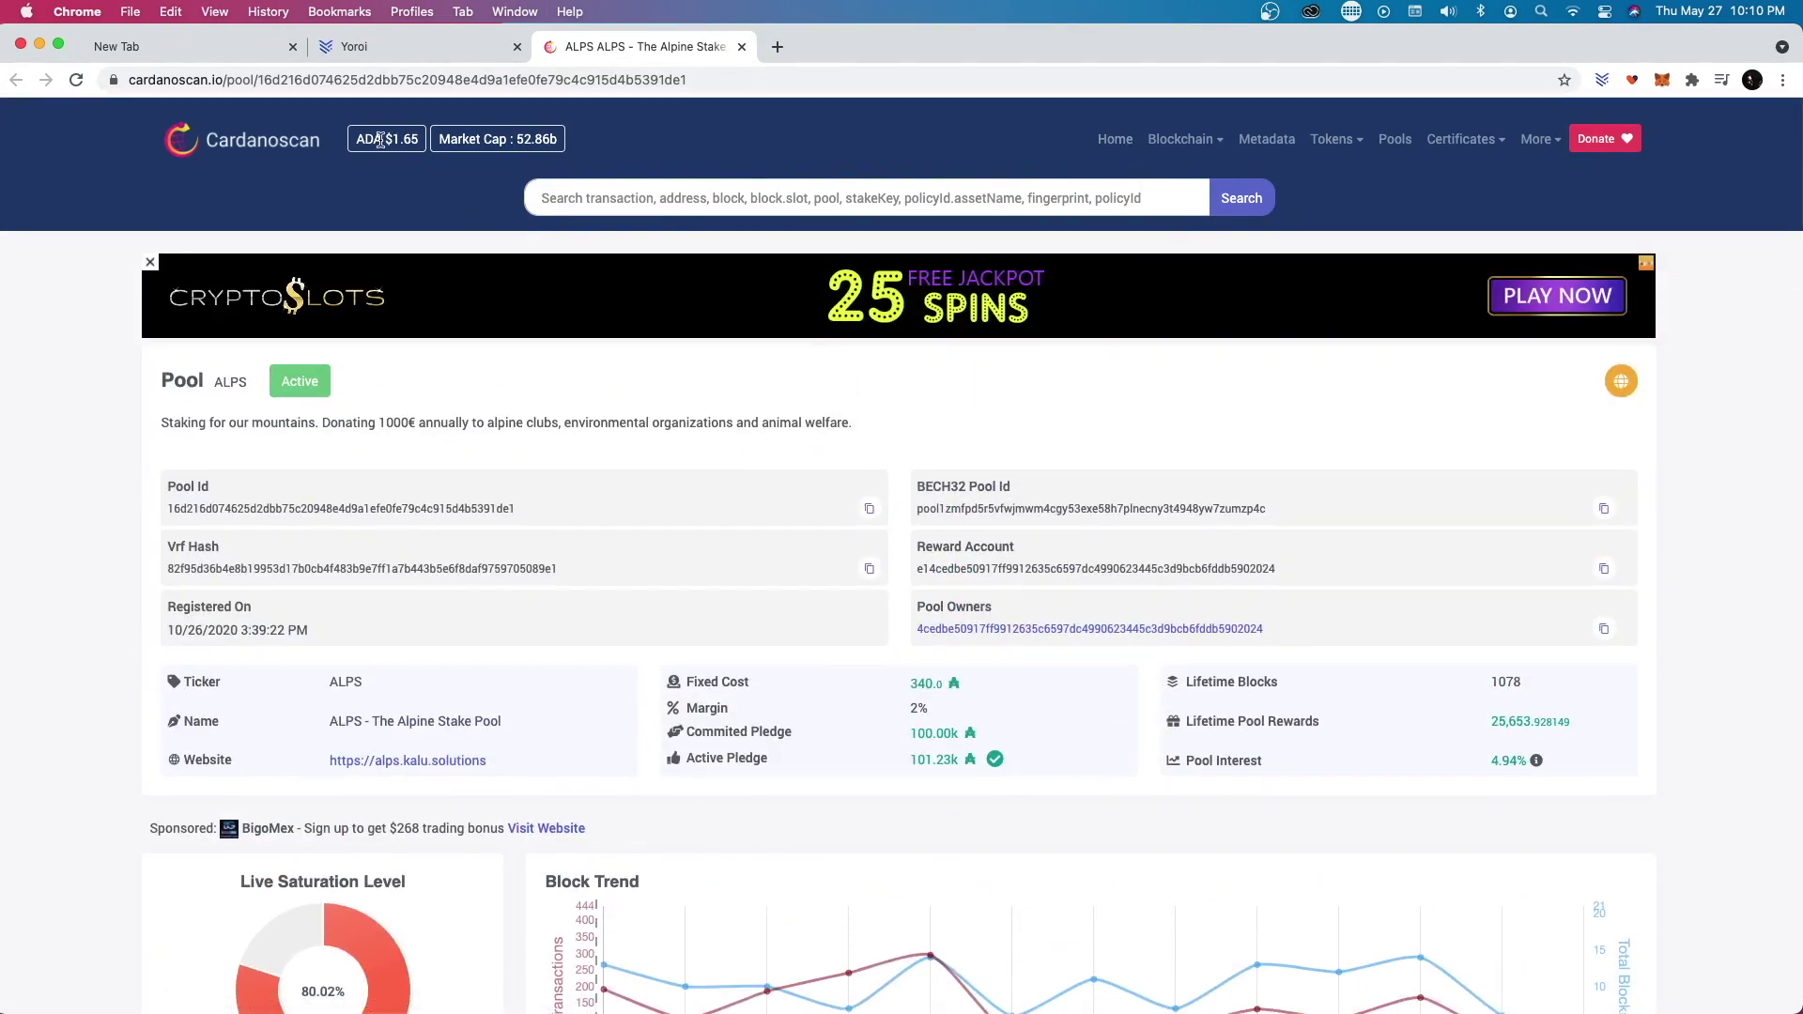
{"action": "scroll", "coordinate": [481, 507], "scroll_direction": "down", "scroll_amount": 3}
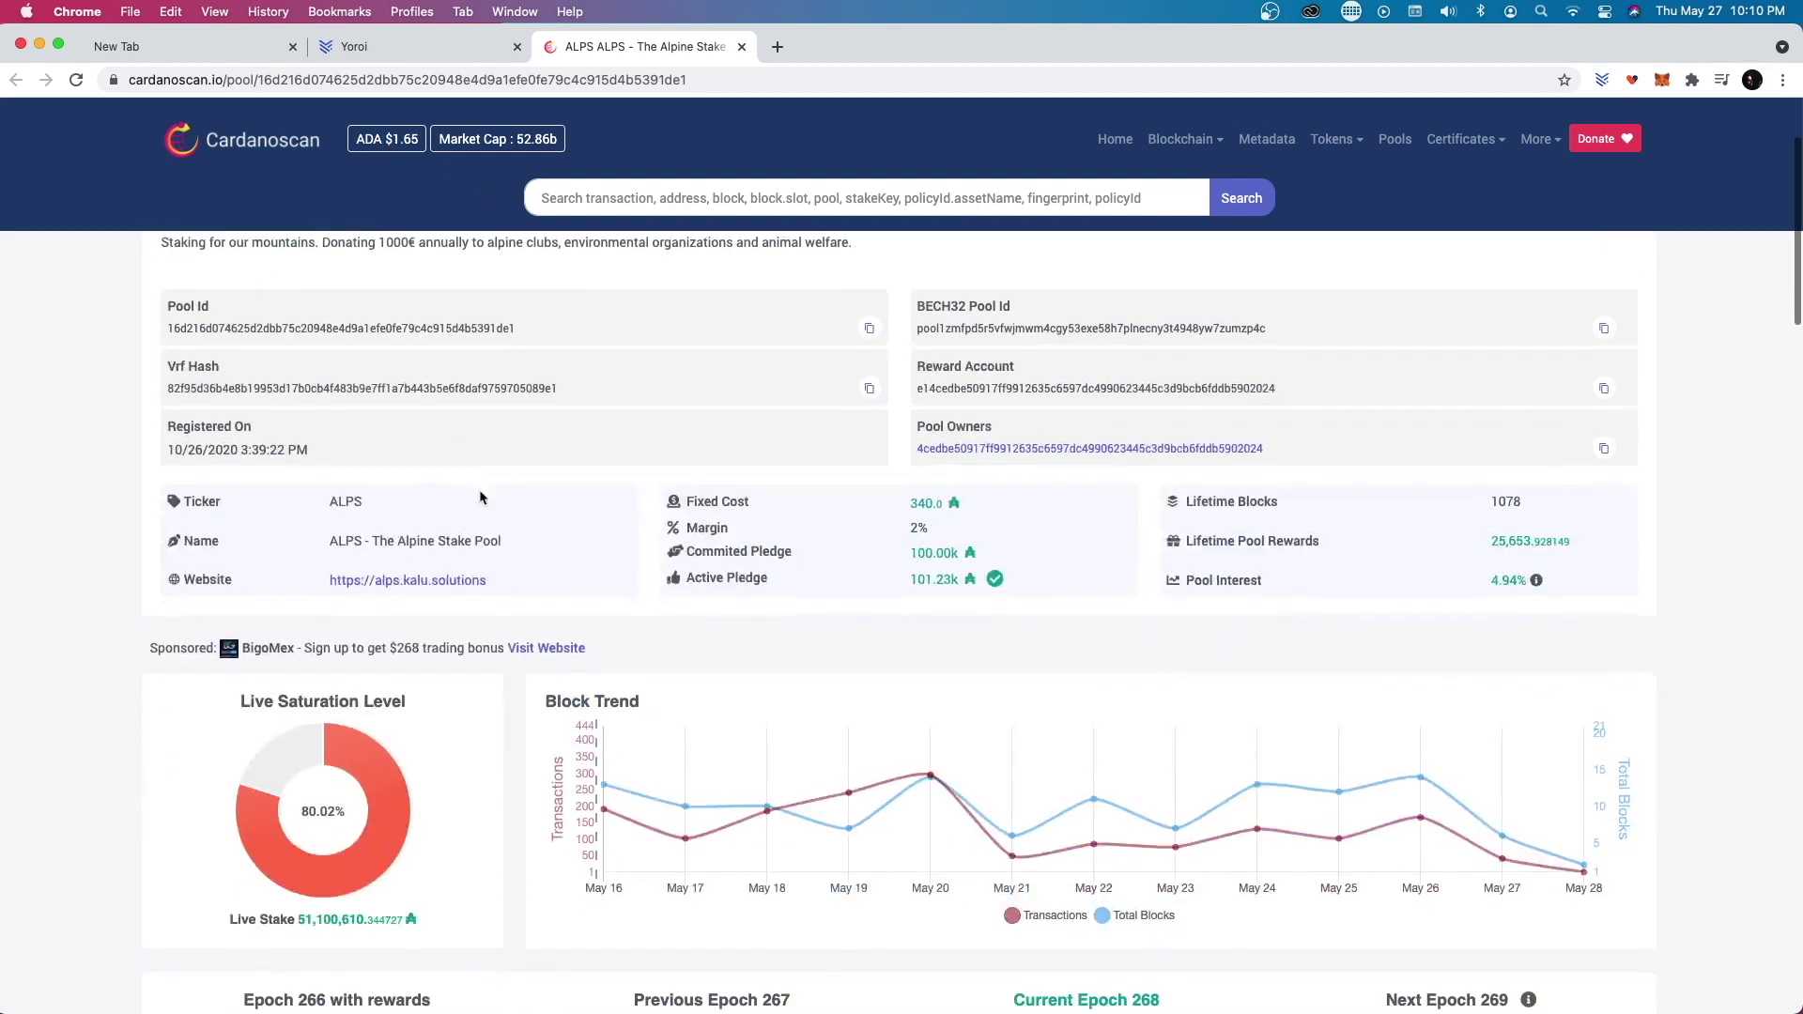
{"action": "scroll", "coordinate": [625, 515], "scroll_direction": "up", "scroll_amount": 4}
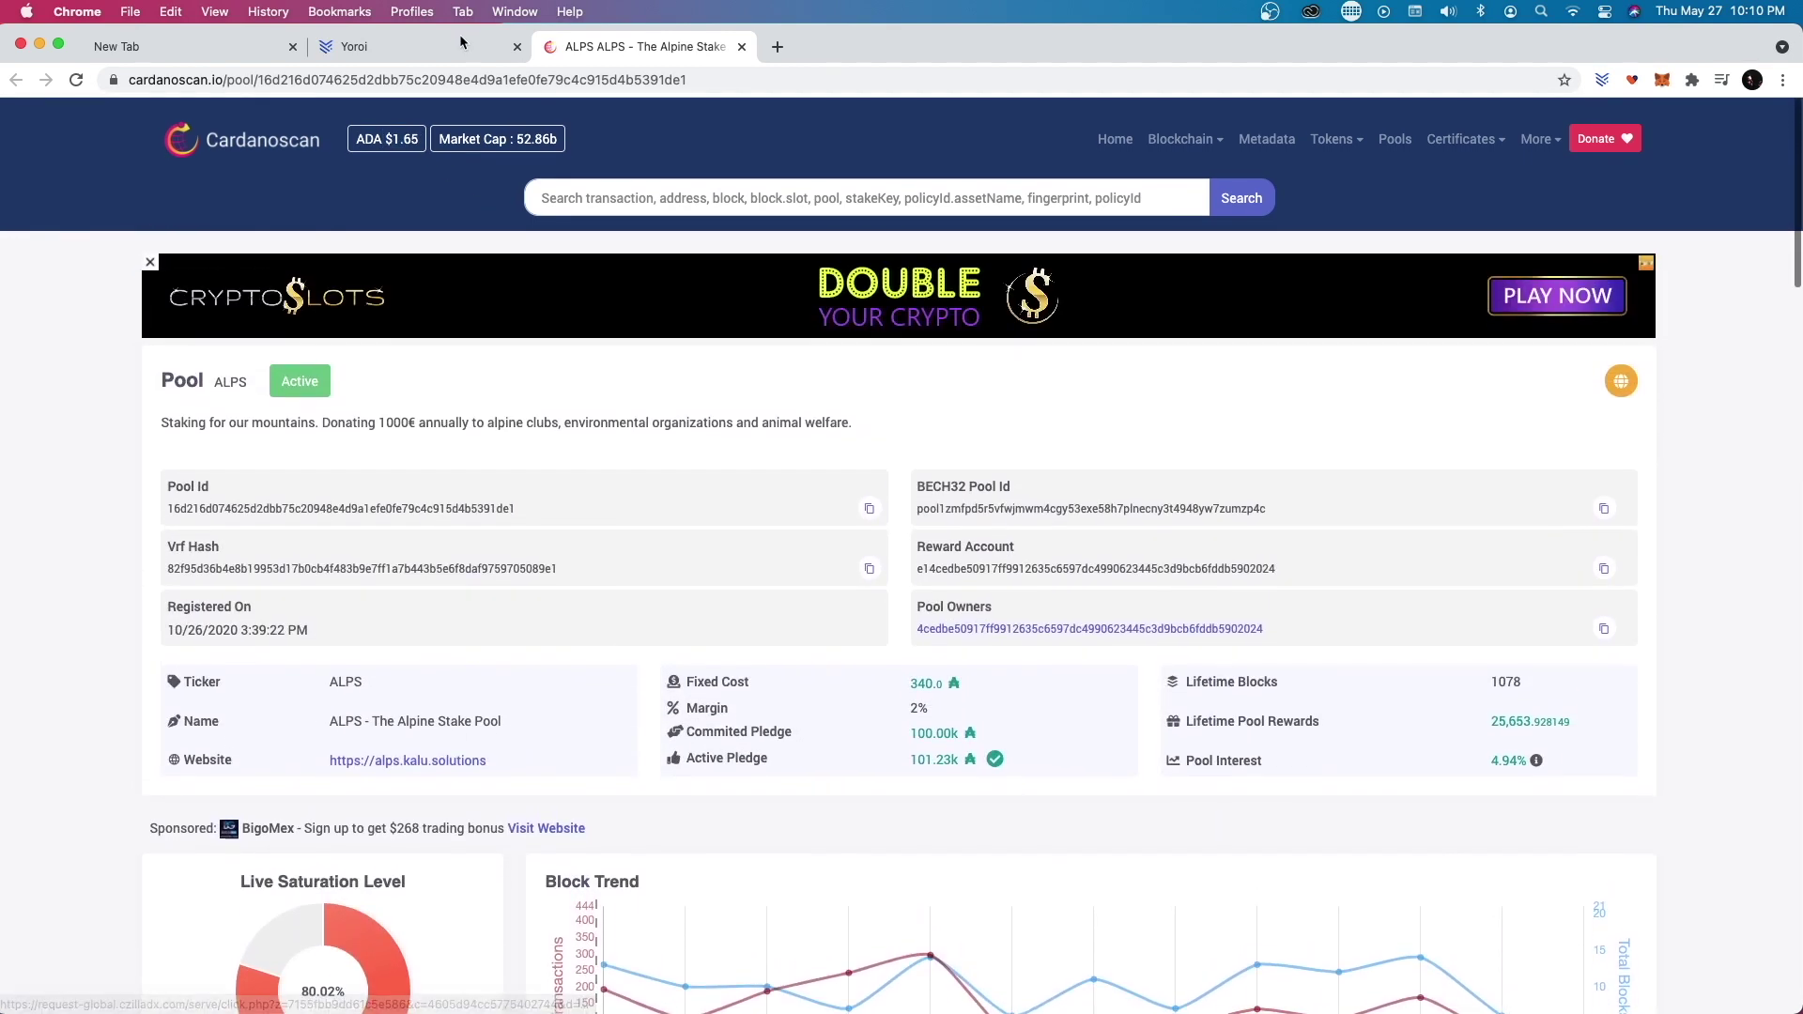
Switch to Yoroi and open the Delegation List of stake pools
{"action": "left_click", "coordinate": [447, 43]}
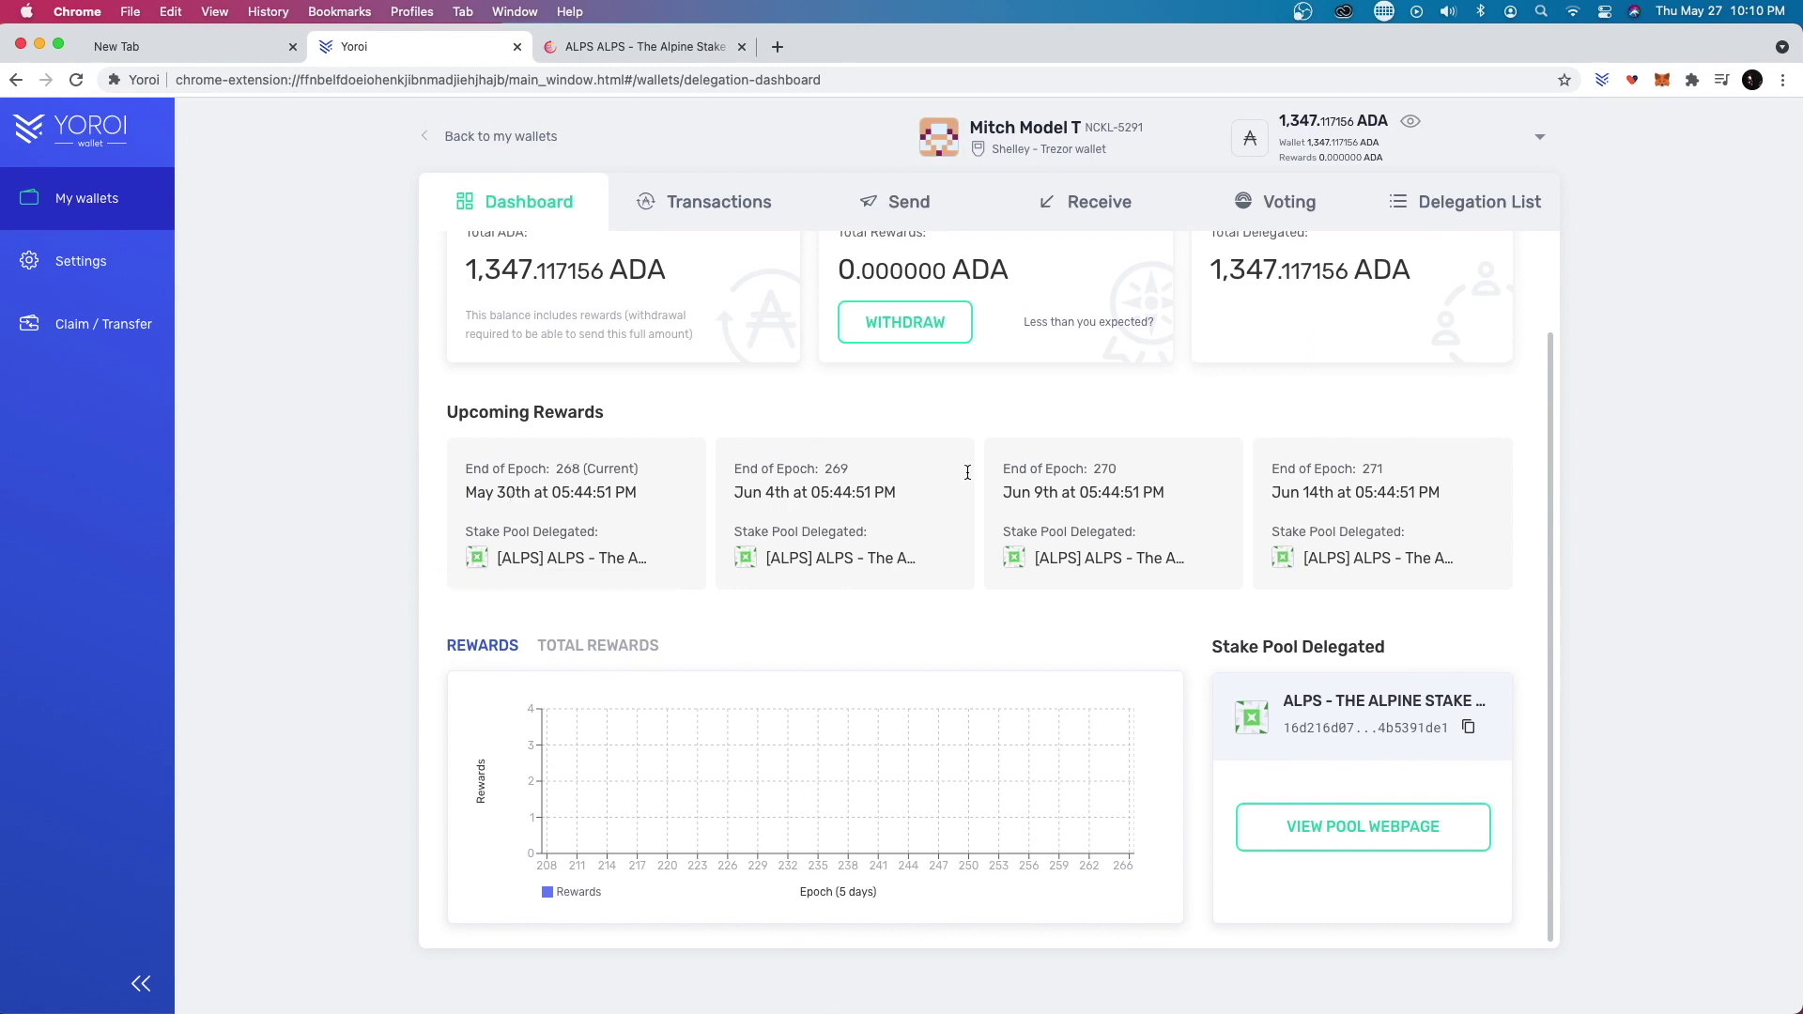
{"action": "scroll", "coordinate": [954, 417], "scroll_direction": "up", "scroll_amount": 2}
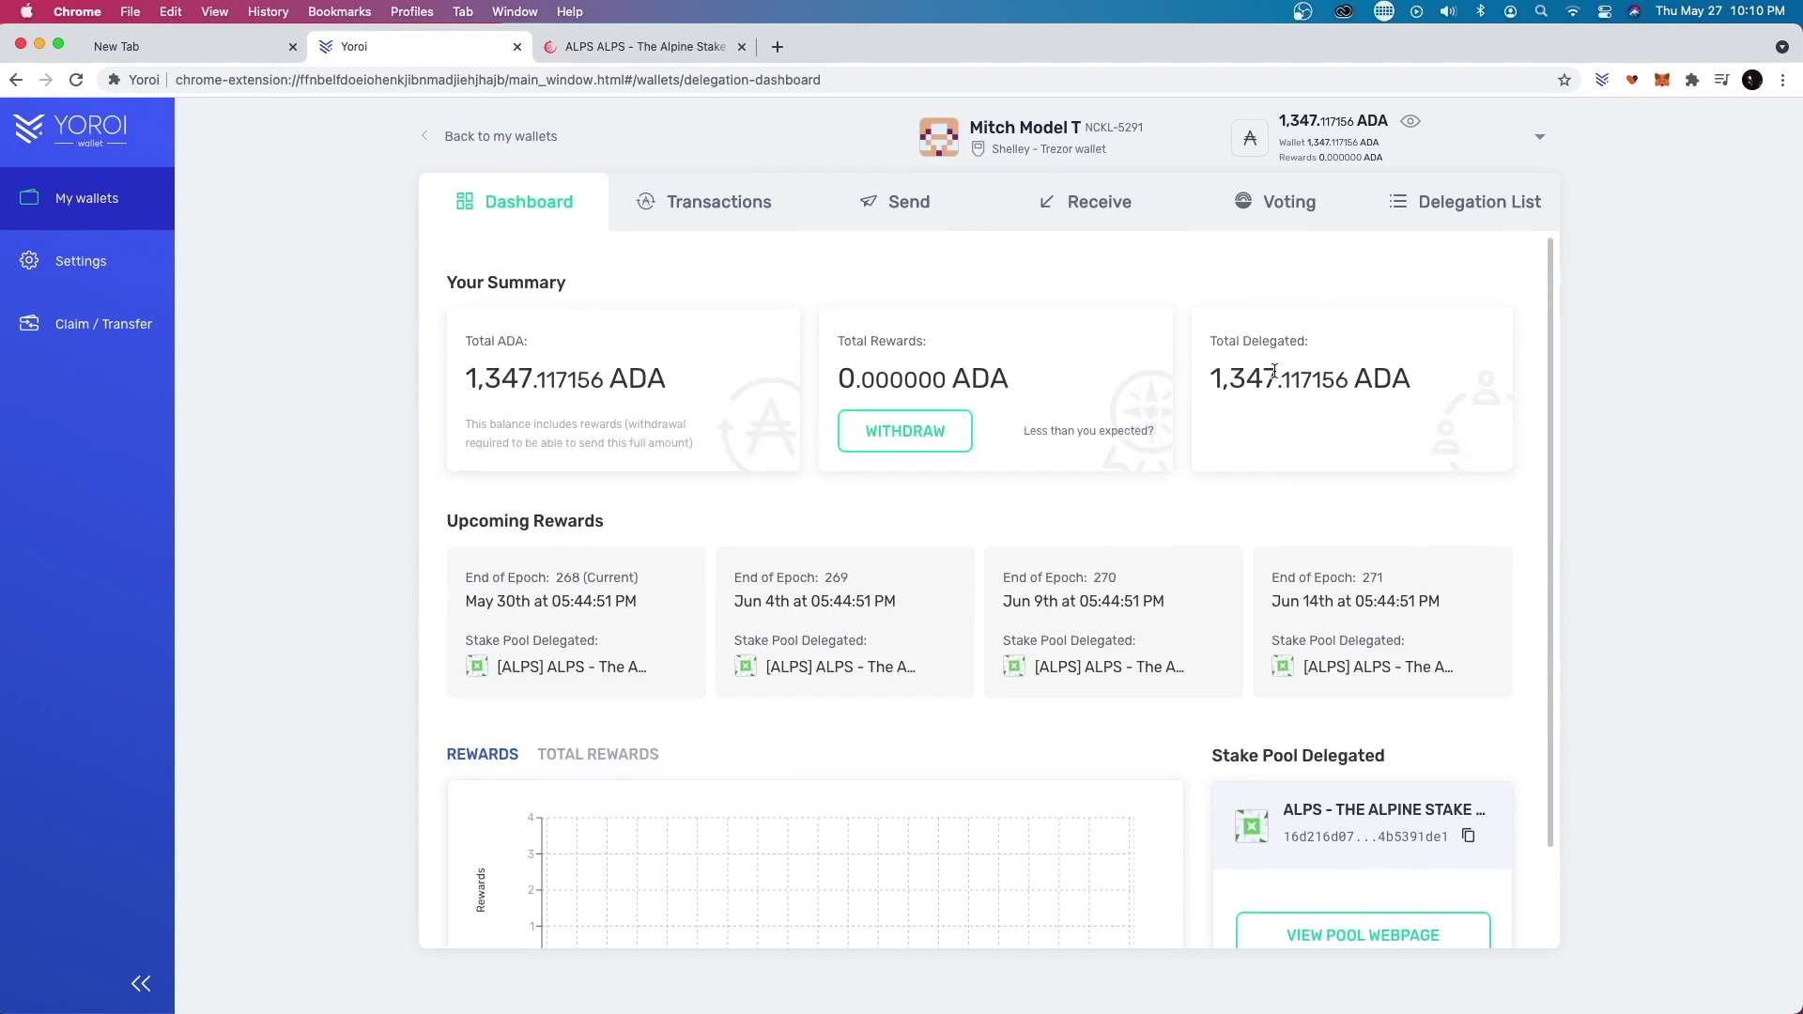
{"action": "left_click", "coordinate": [1431, 210]}
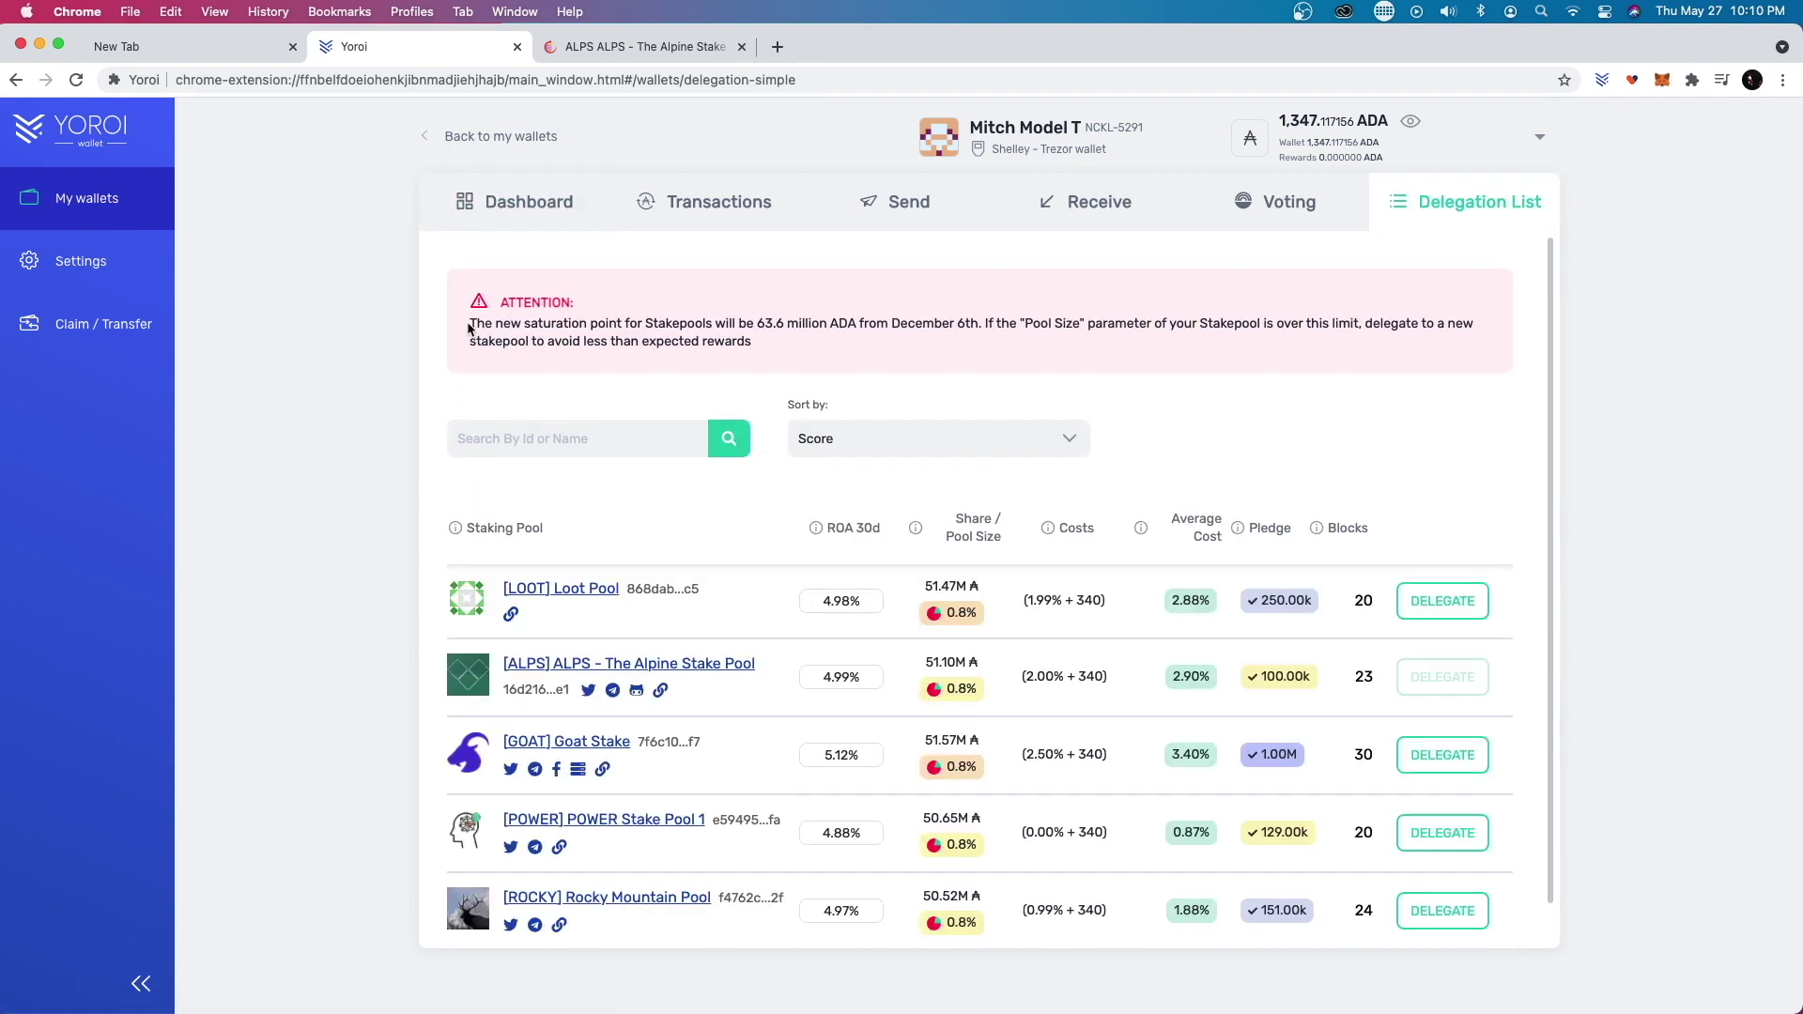
{"action": "left_click_drag", "start_coordinate": [470, 322], "coordinate": [839, 324]}
Scroll down through the stake pool list and back to the top
{"action": "scroll", "coordinate": [694, 348], "scroll_direction": "down", "scroll_amount": 3}
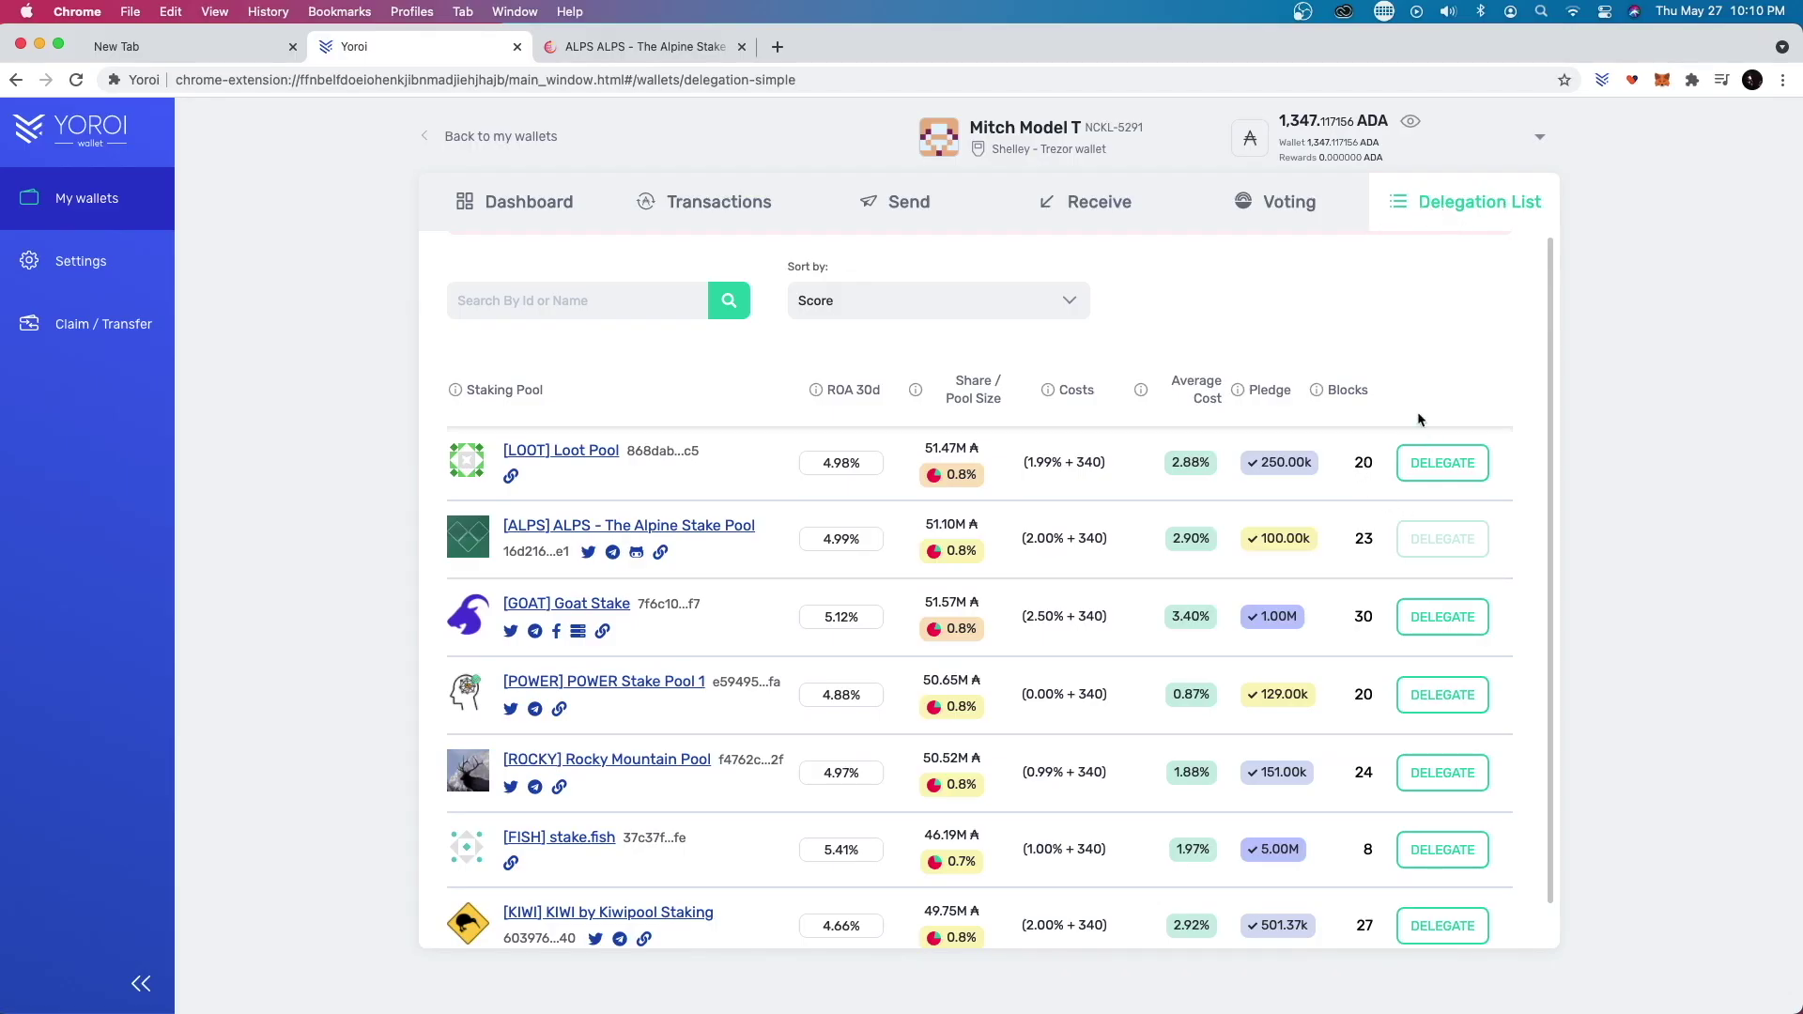
{"action": "scroll", "coordinate": [1383, 394], "scroll_direction": "down", "scroll_amount": 2}
{"action": "scroll", "coordinate": [798, 535], "scroll_direction": "down", "scroll_amount": 1}
{"action": "scroll", "coordinate": [648, 521], "scroll_direction": "down", "scroll_amount": 2}
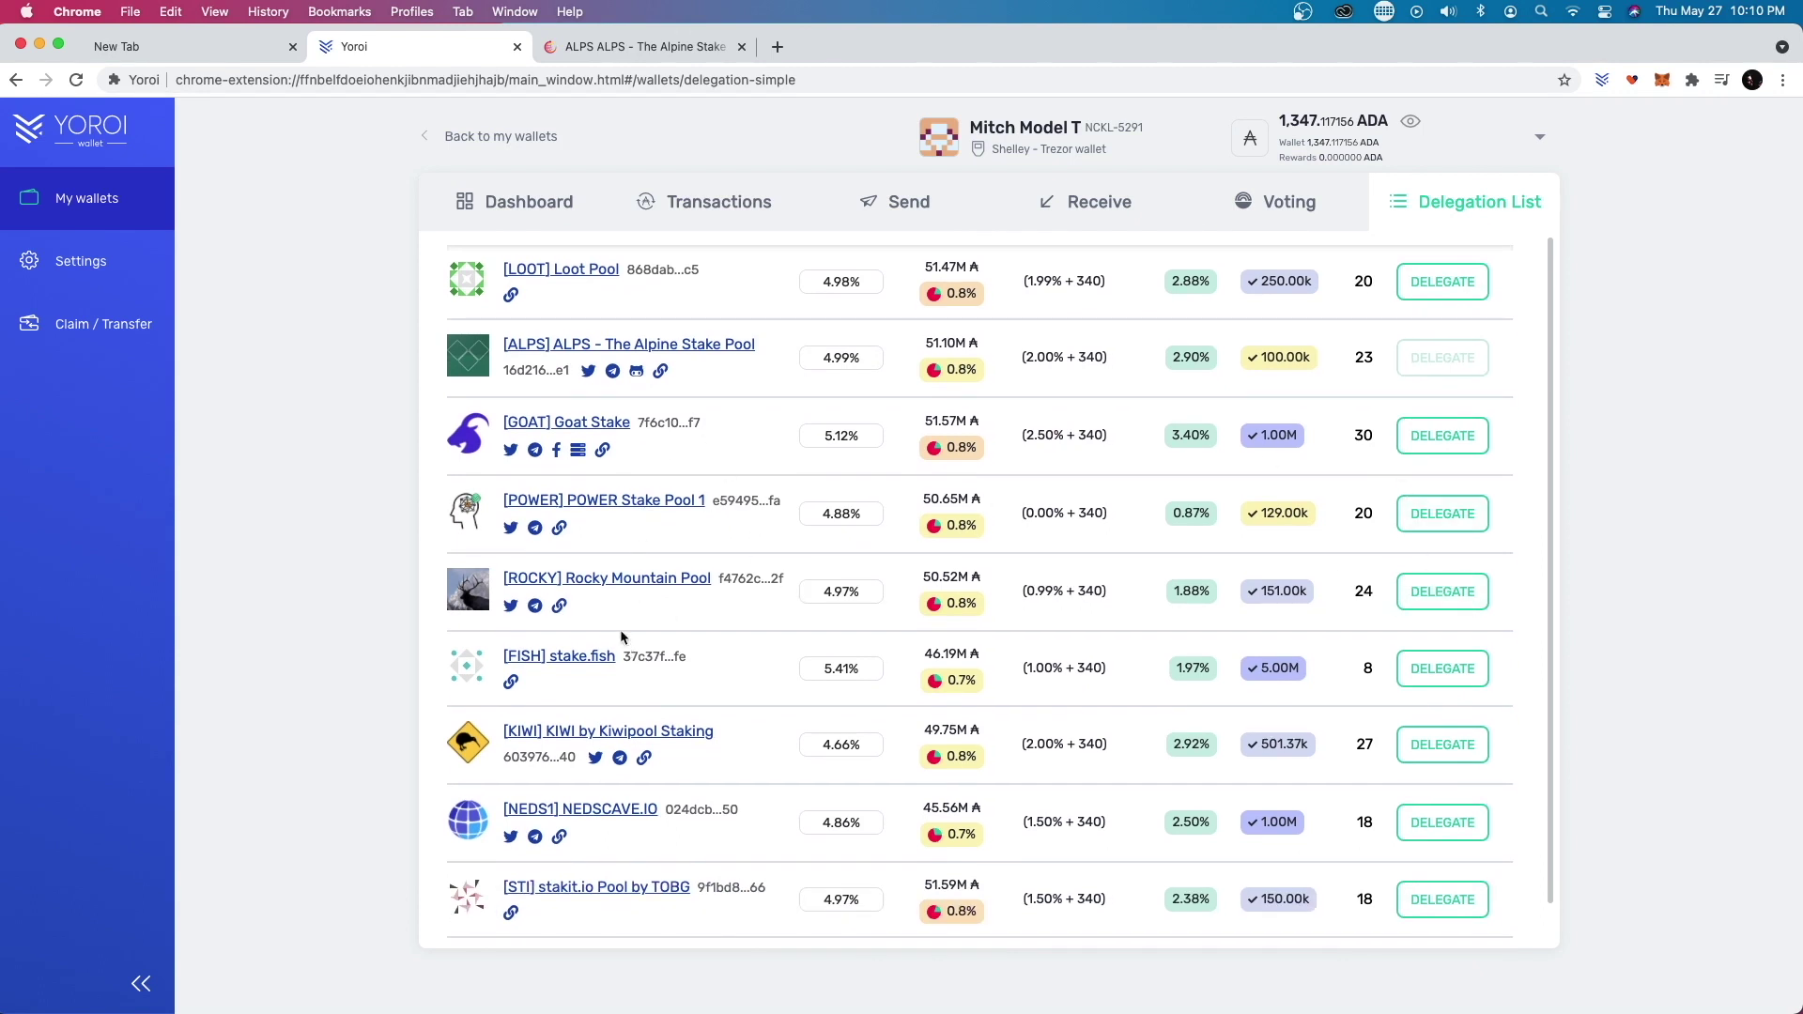
{"action": "scroll", "coordinate": [840, 386], "scroll_direction": "up", "scroll_amount": 3}
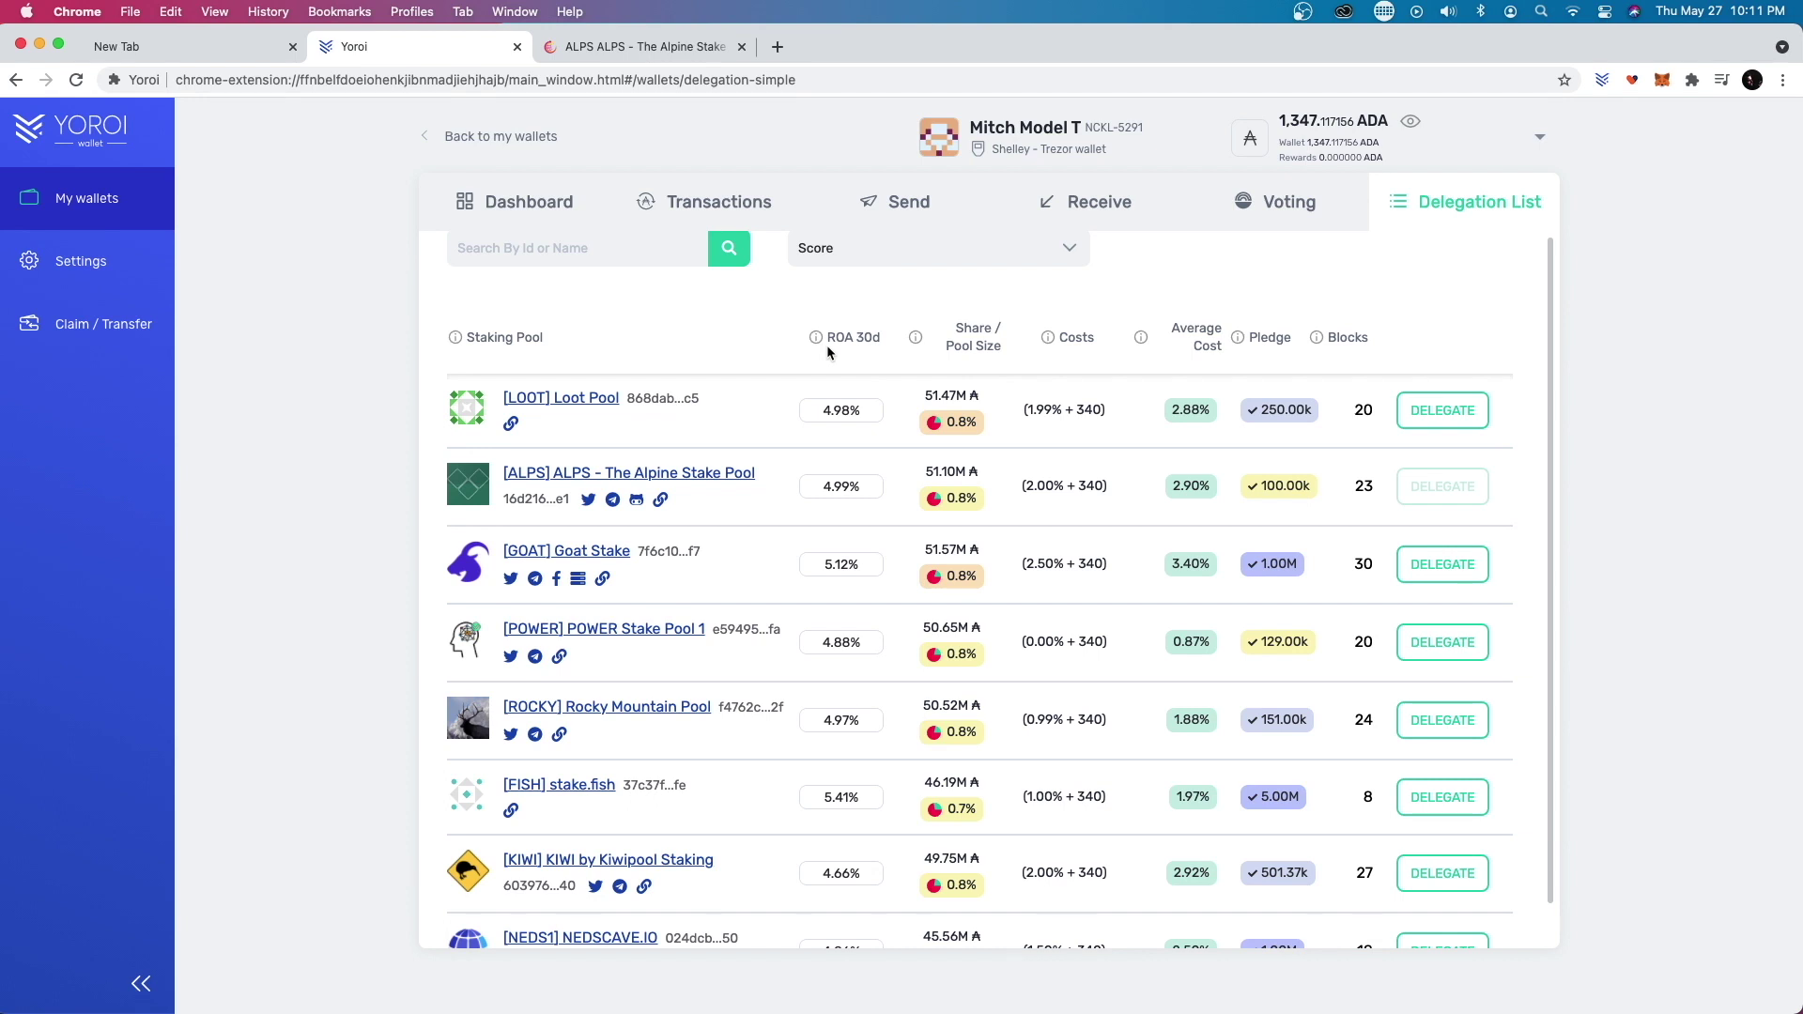
Highlight the ROA 30d column heading and browse the pool list again
{"action": "left_click_drag", "start_coordinate": [826, 338], "coordinate": [883, 342]}
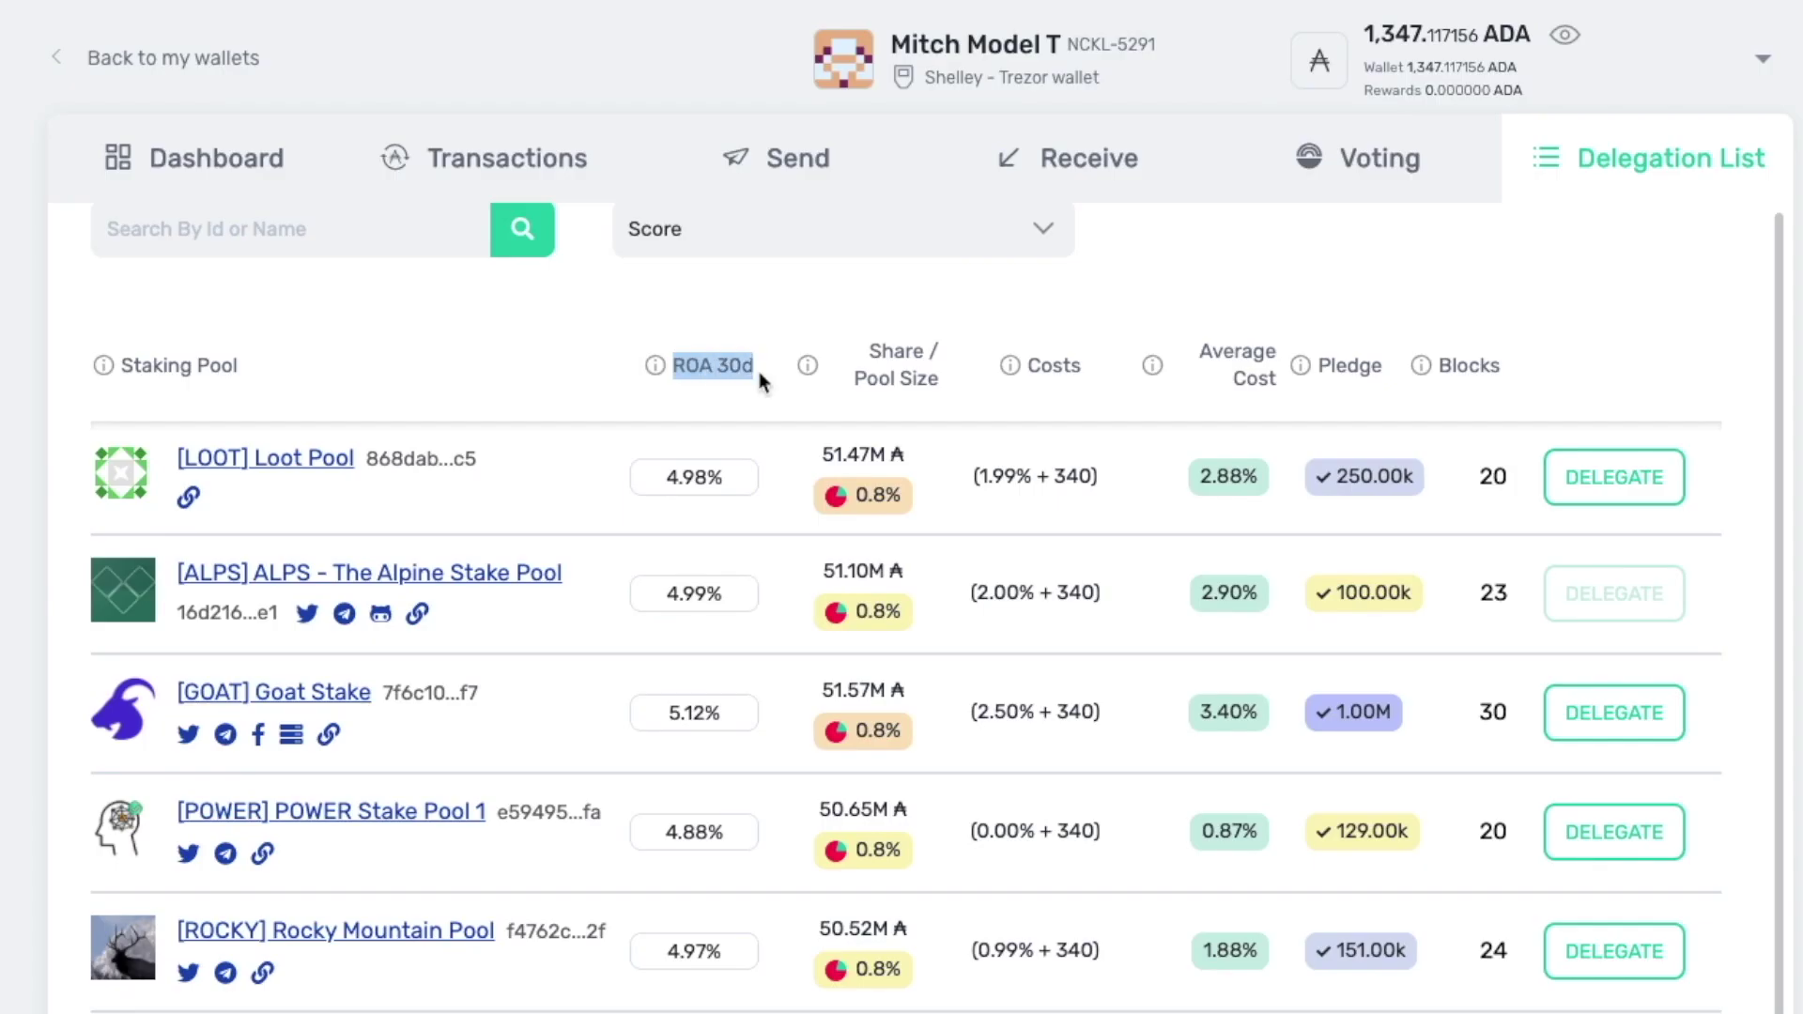
{"action": "scroll", "coordinate": [685, 552], "scroll_direction": "down", "scroll_amount": 2}
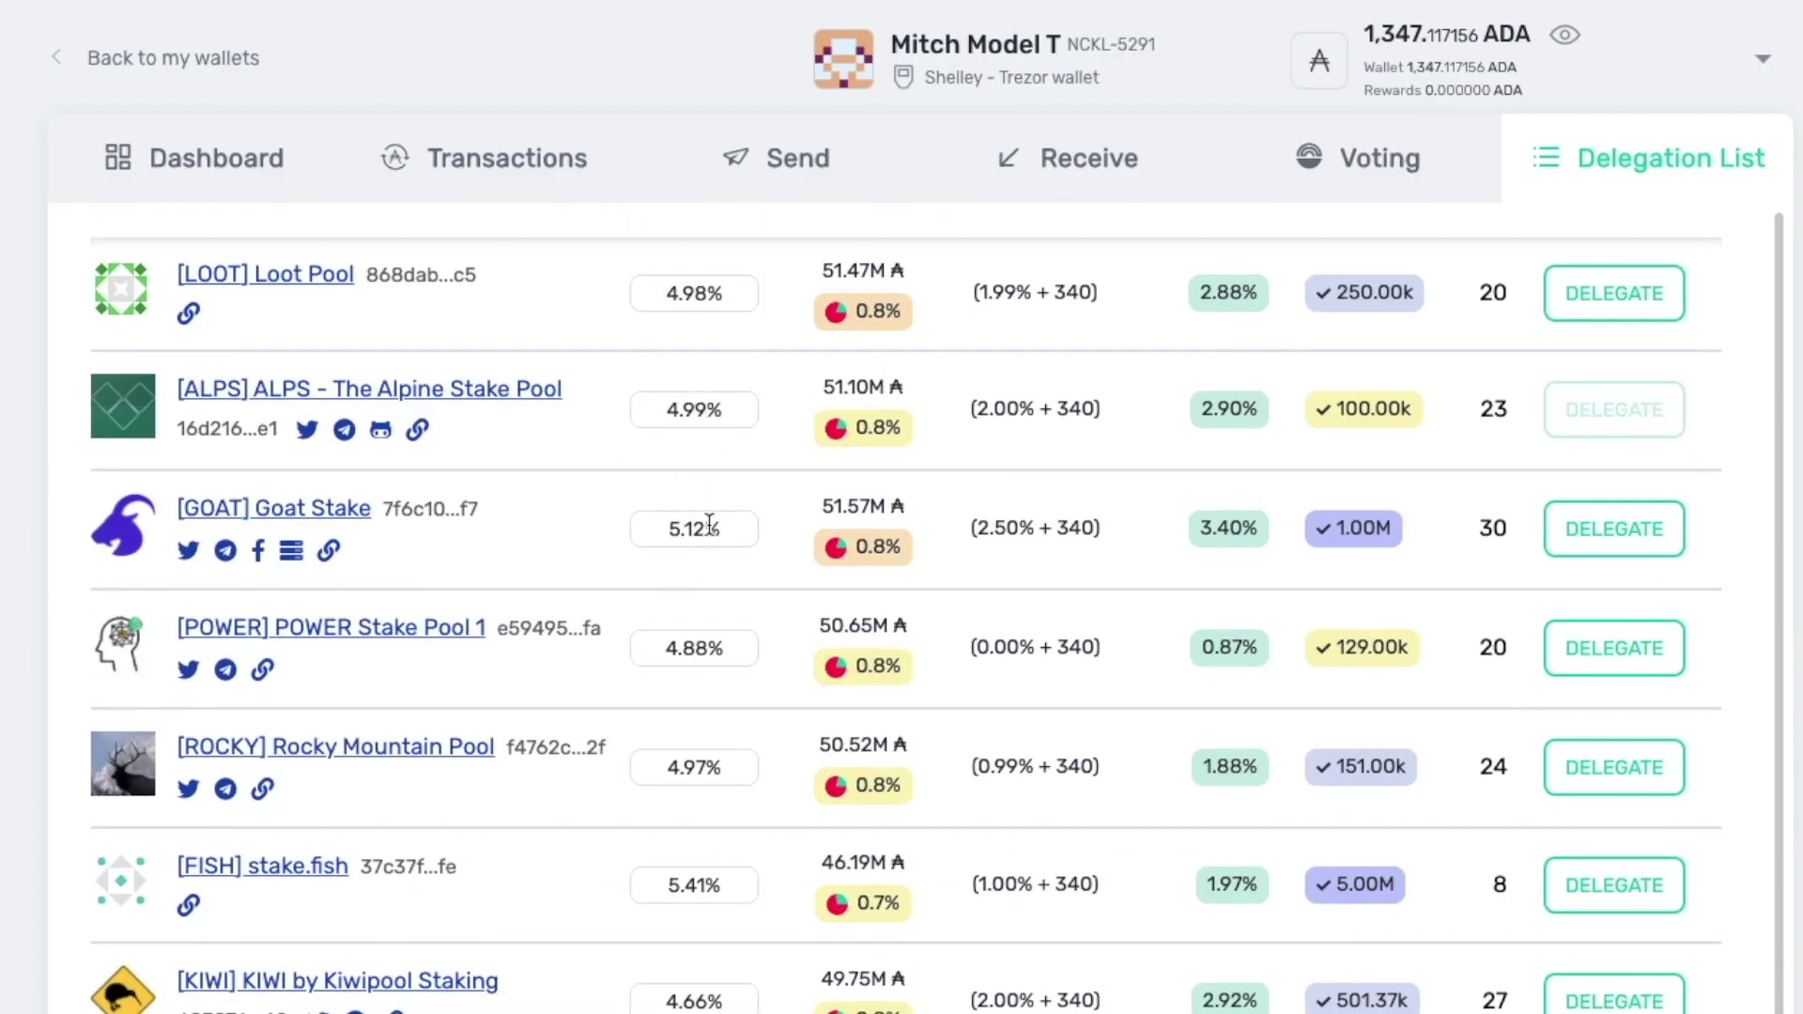
{"action": "scroll", "coordinate": [709, 524], "scroll_direction": "down", "scroll_amount": 10}
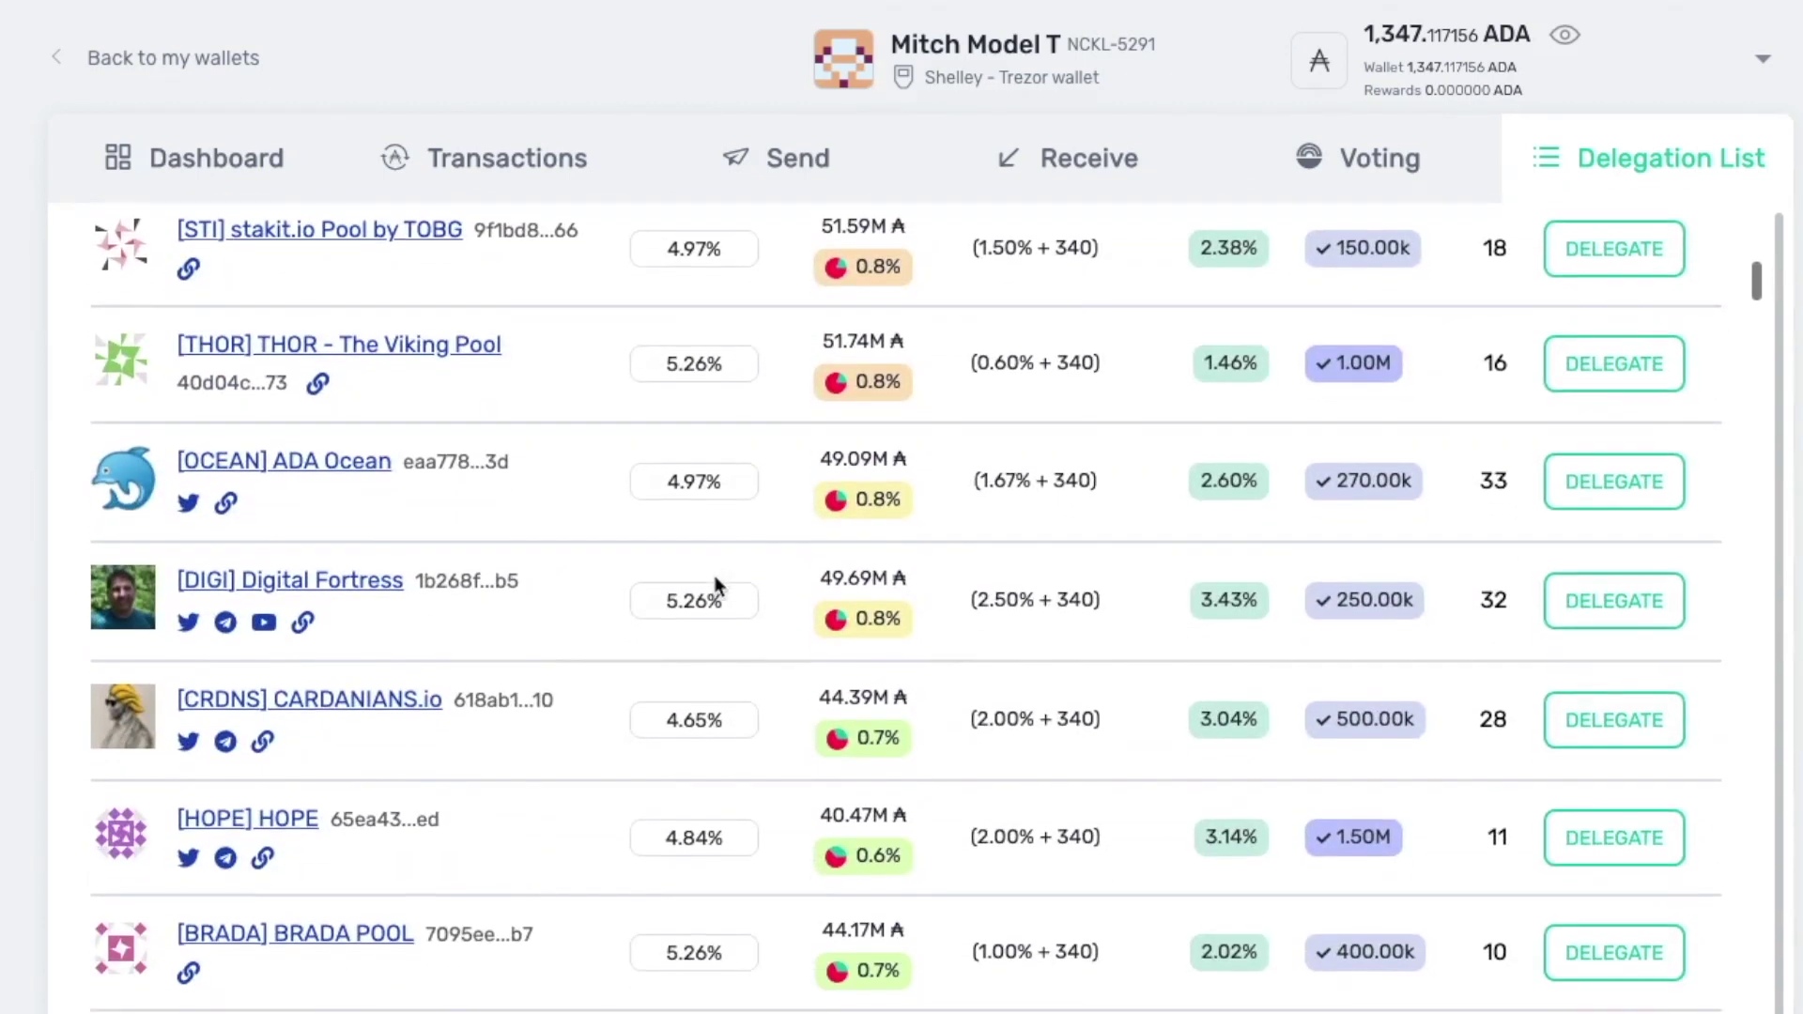
{"action": "scroll", "coordinate": [726, 552], "scroll_direction": "up", "scroll_amount": 12}
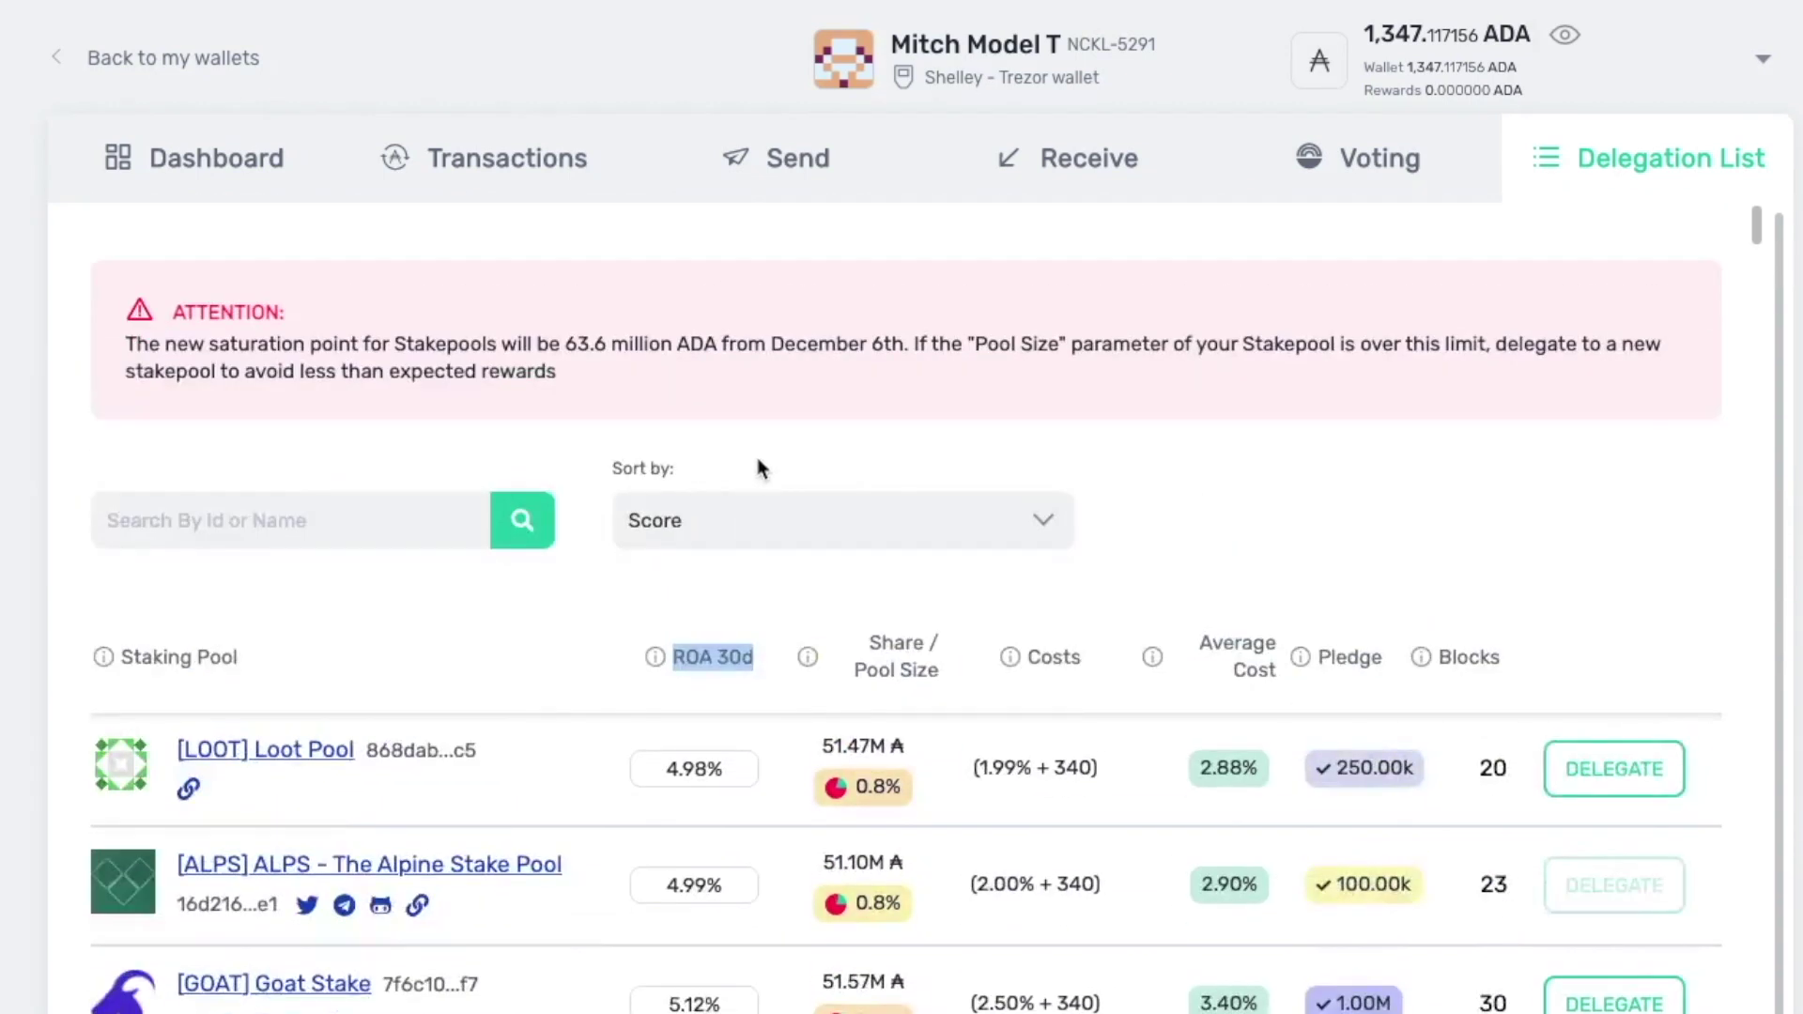
{"action": "scroll", "coordinate": [699, 517], "scroll_direction": "down", "scroll_amount": 5}
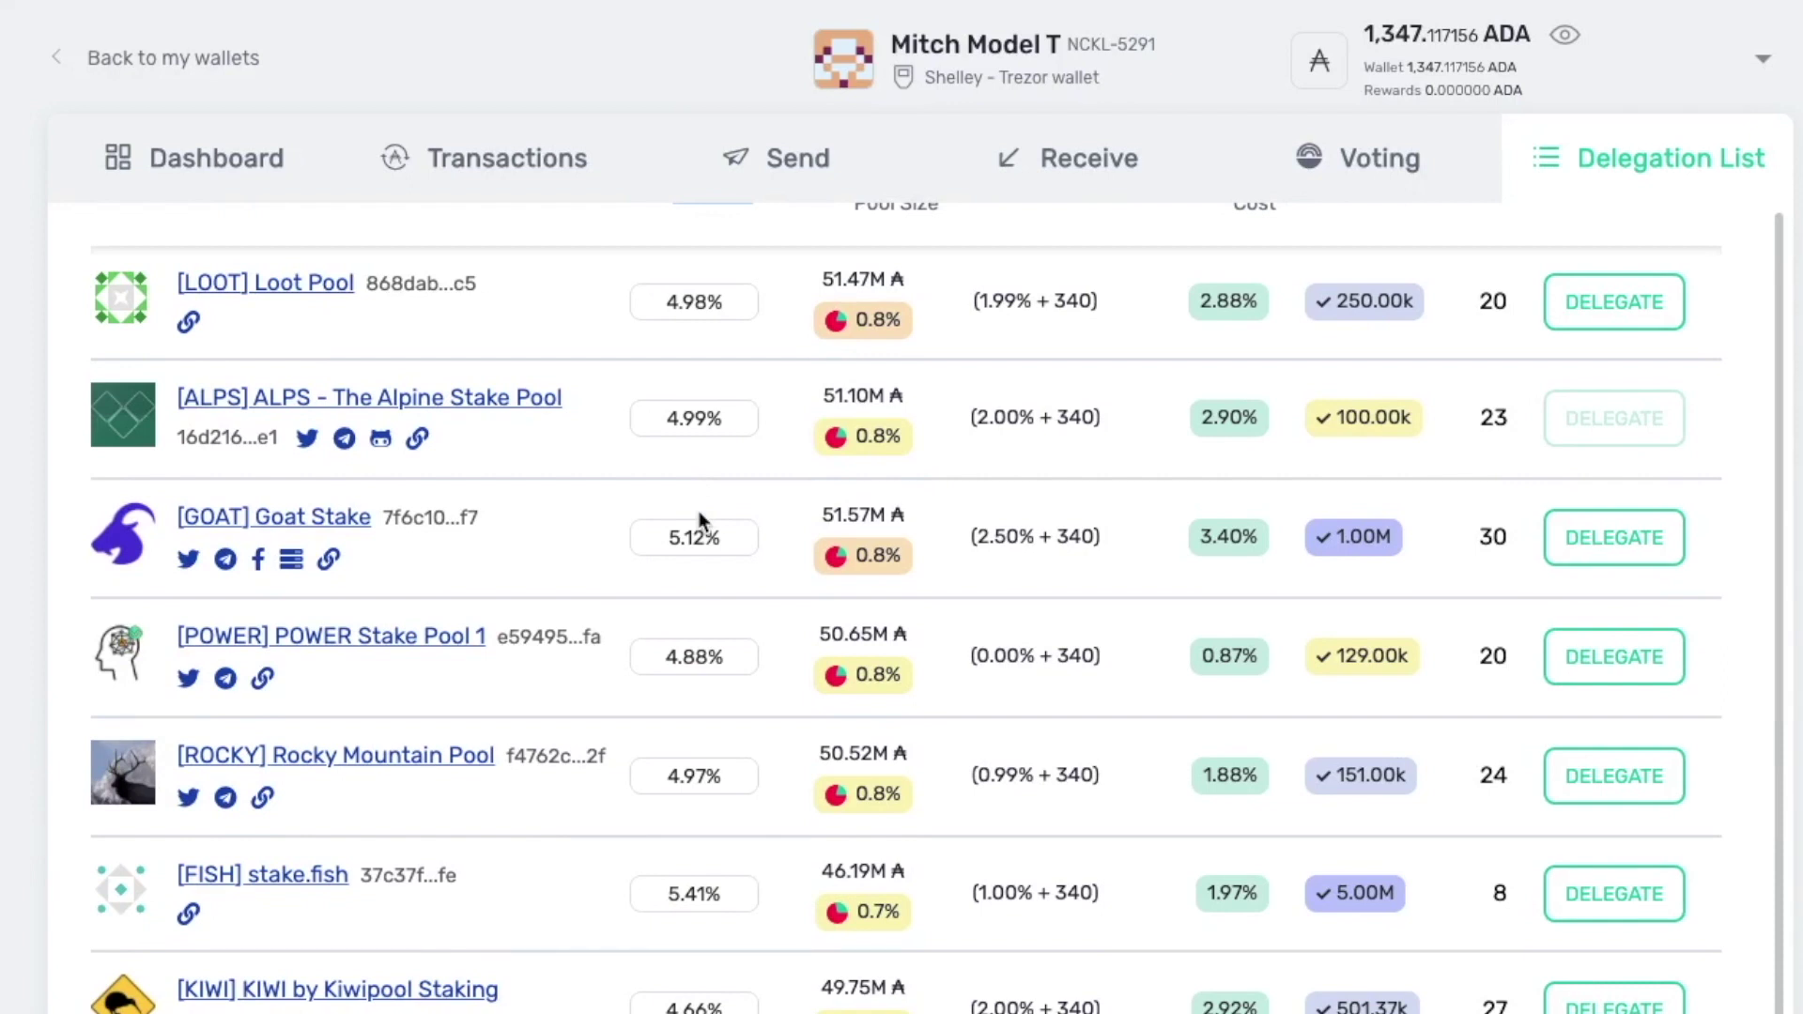
{"action": "scroll", "coordinate": [700, 516], "scroll_direction": "up", "scroll_amount": 1}
{"action": "scroll", "coordinate": [751, 545], "scroll_direction": "down", "scroll_amount": 10}
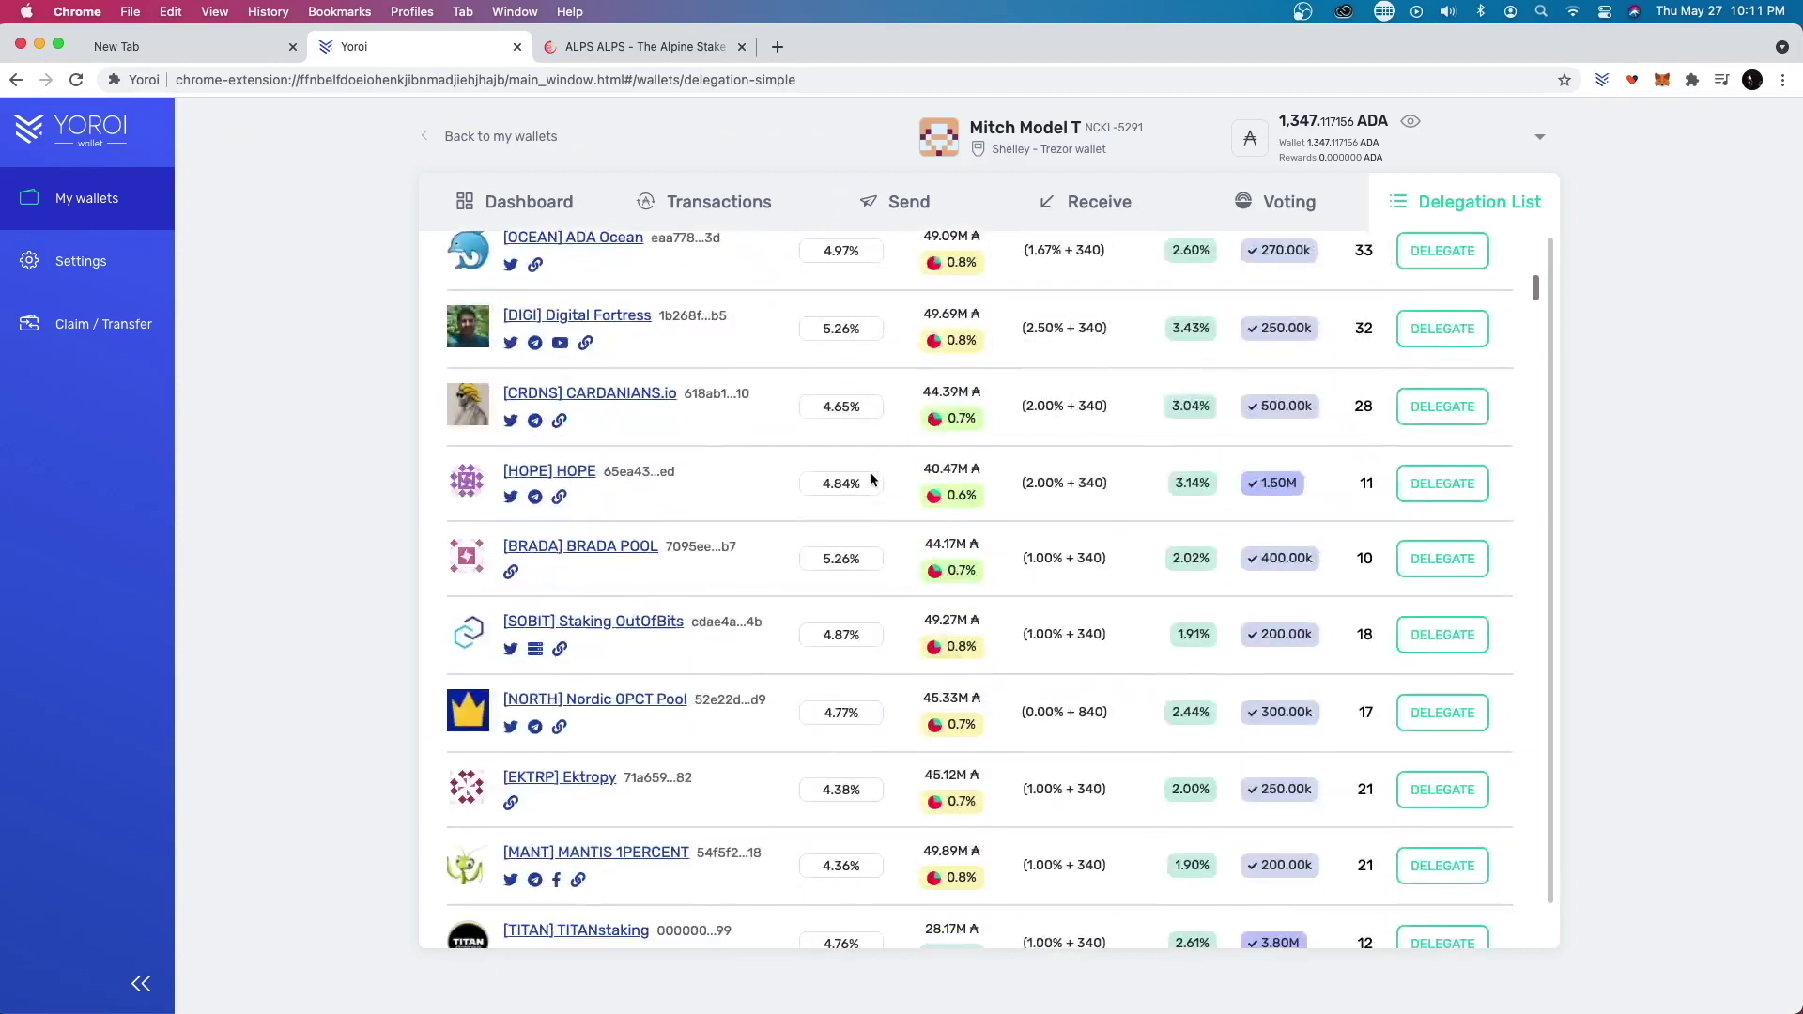
{"action": "scroll", "coordinate": [871, 479], "scroll_direction": "down", "scroll_amount": 8}
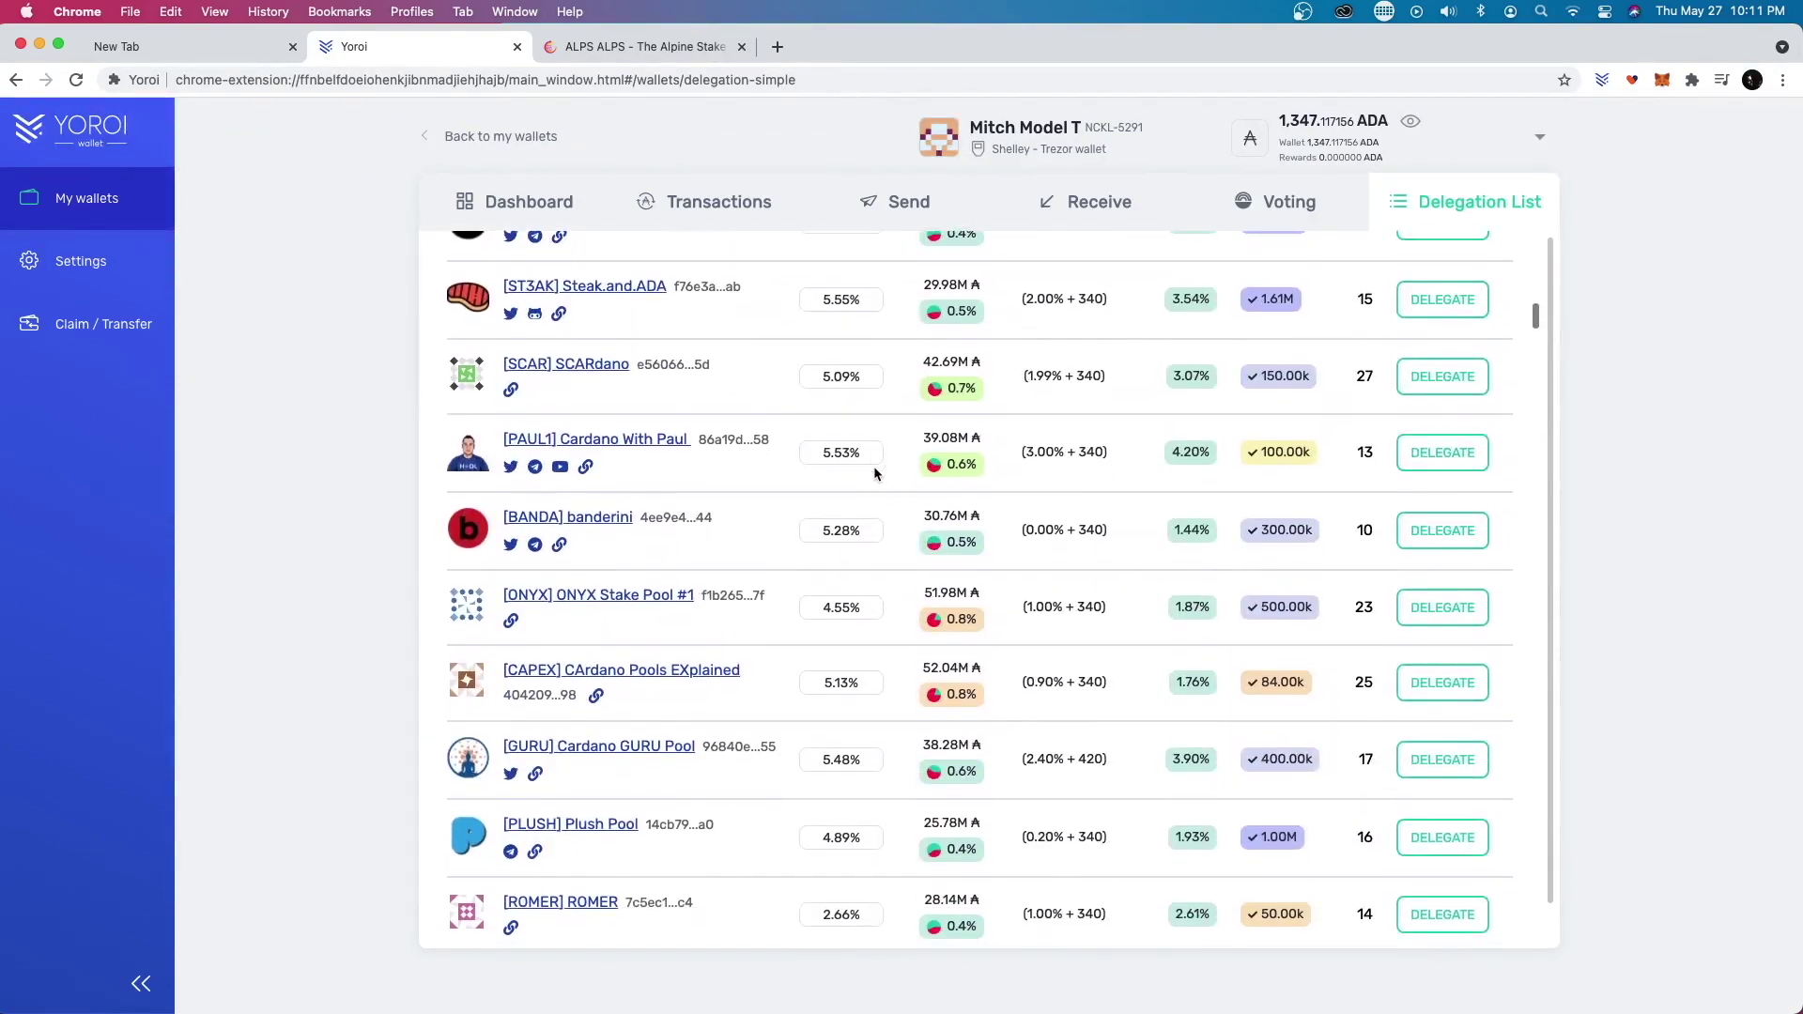
{"action": "scroll", "coordinate": [875, 473], "scroll_direction": "down", "scroll_amount": 10}
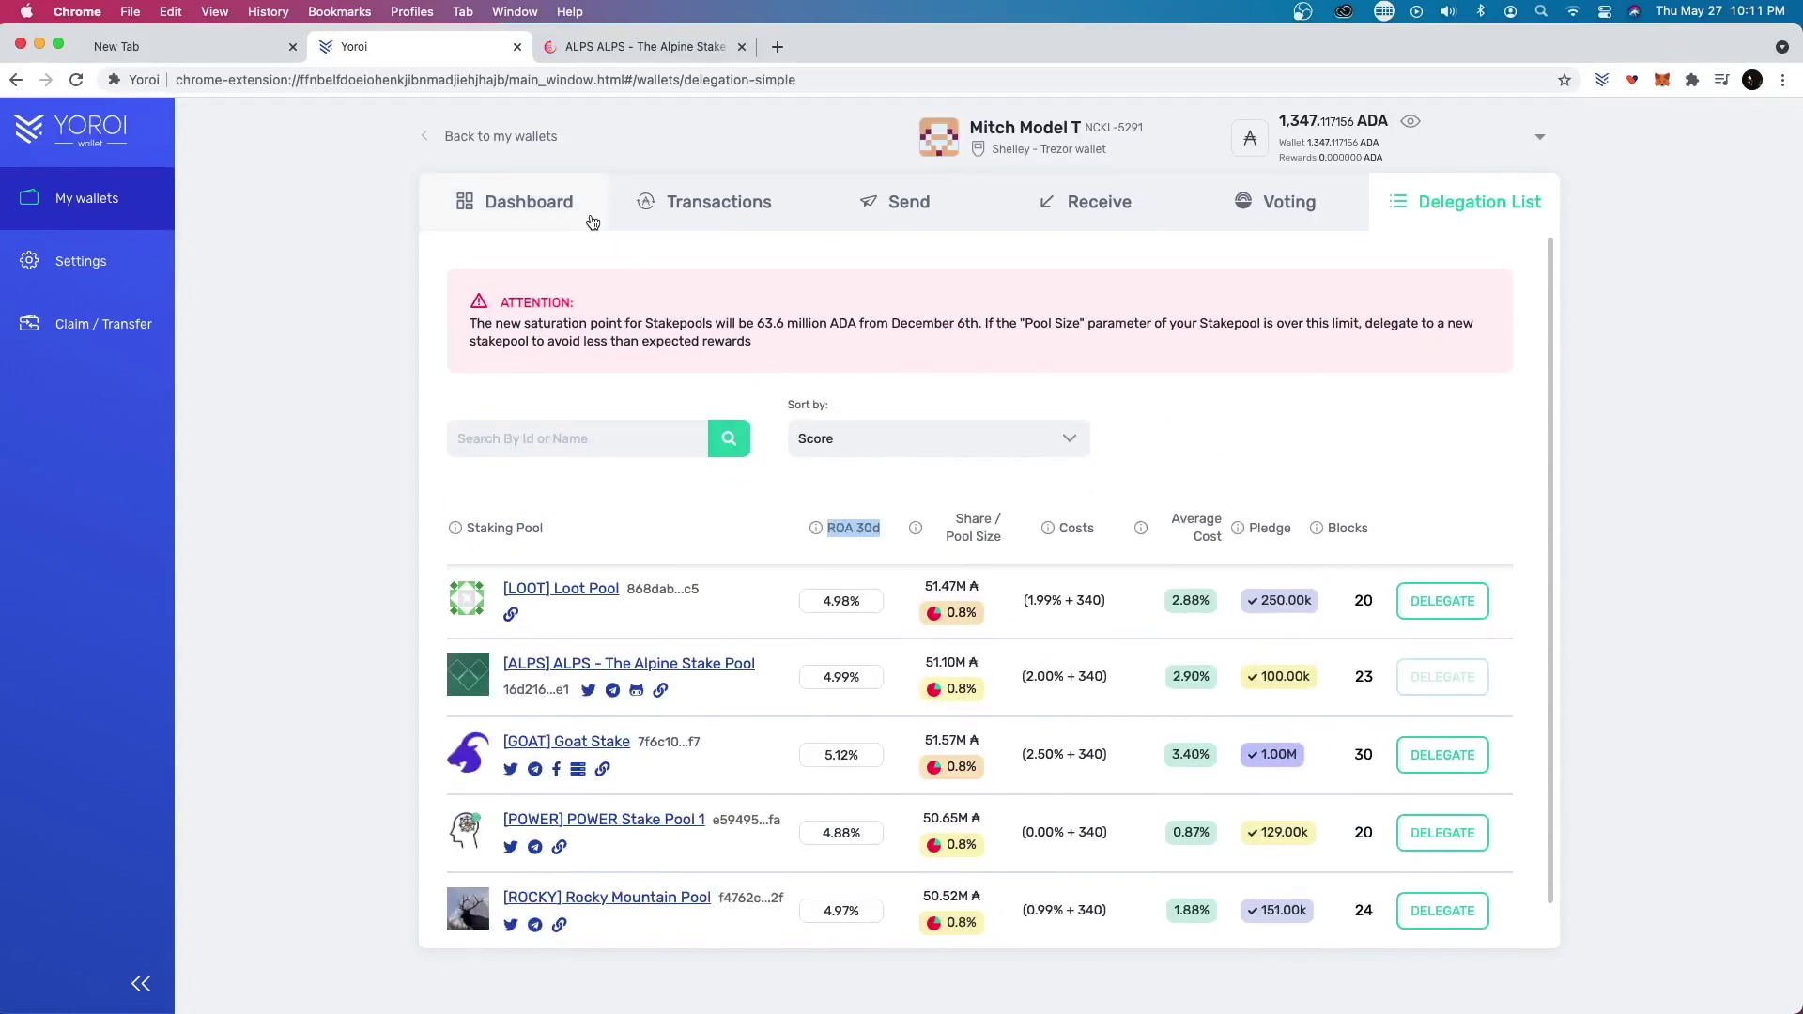
Compare AdaLite's 1347.117156 ADA balance and history against Yoroi's delegation dashboard totals
{"action": "left_click", "coordinate": [592, 221]}
{"action": "scroll", "coordinate": [714, 429], "scroll_direction": "down", "scroll_amount": 2}
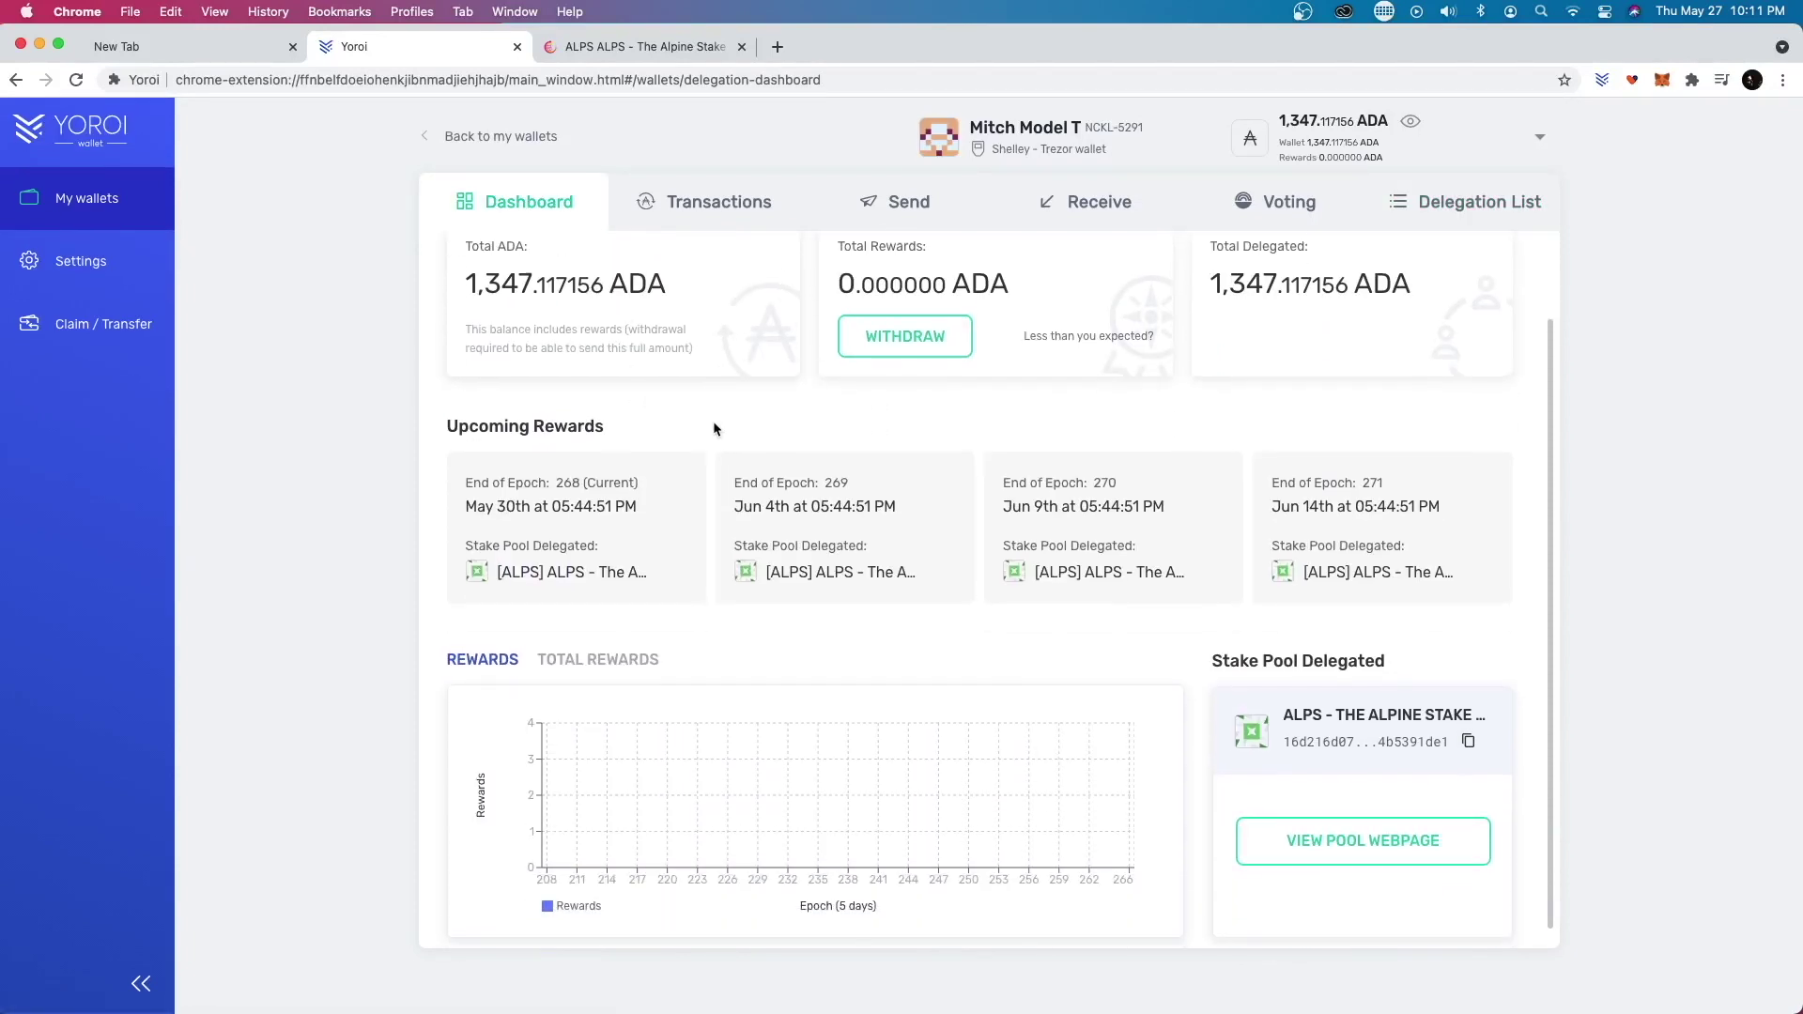
{"action": "scroll", "coordinate": [691, 296], "scroll_direction": "up", "scroll_amount": 2}
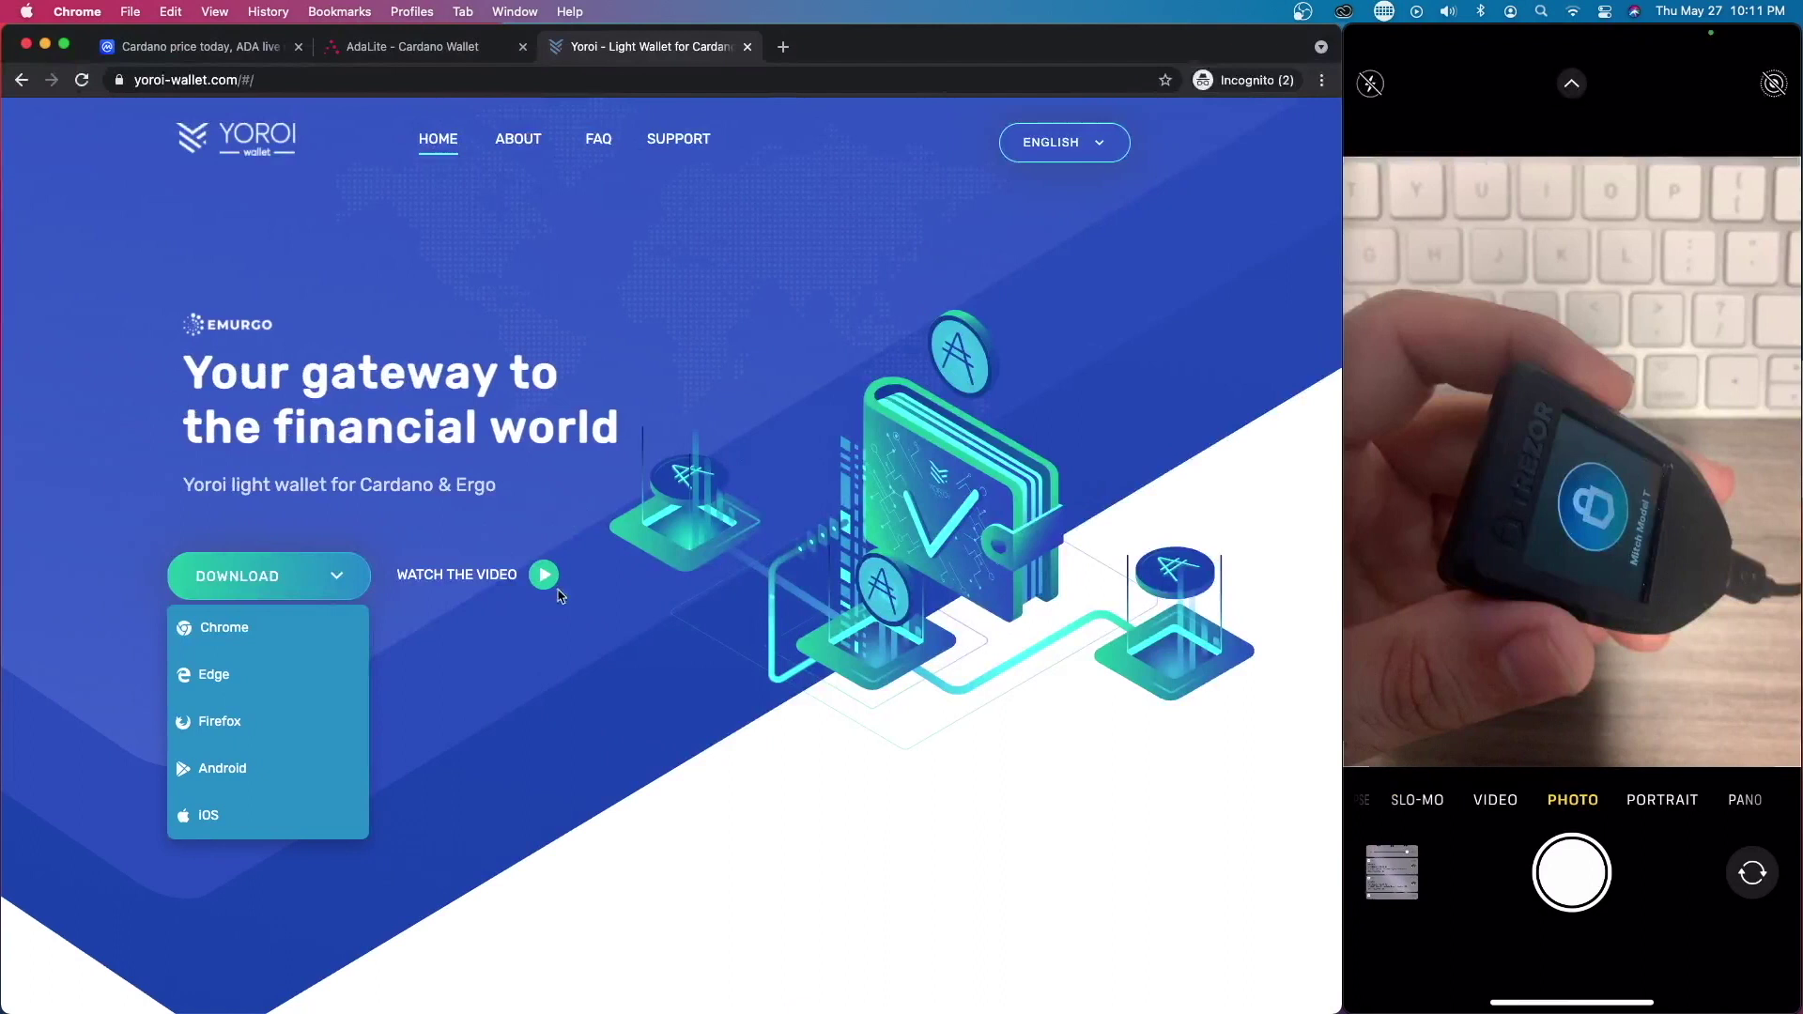
{"action": "left_click", "coordinate": [377, 48]}
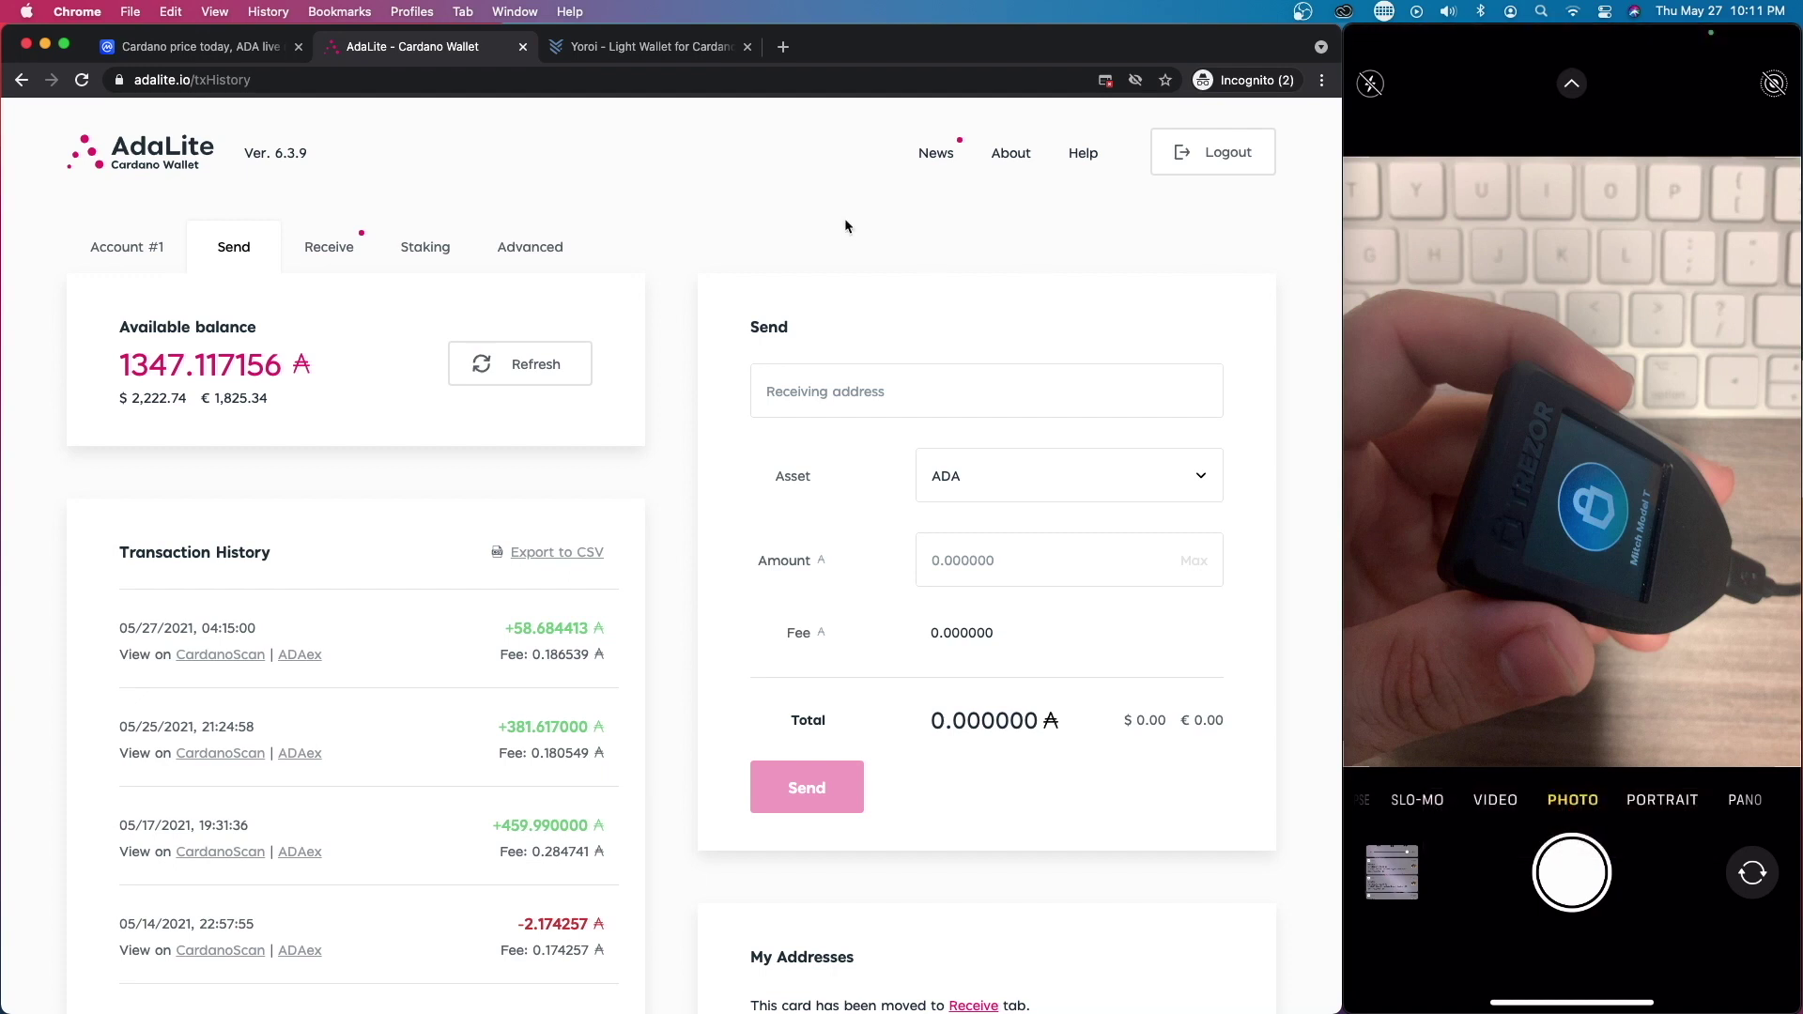
{"action": "key", "text": "ctrl+Tab"}
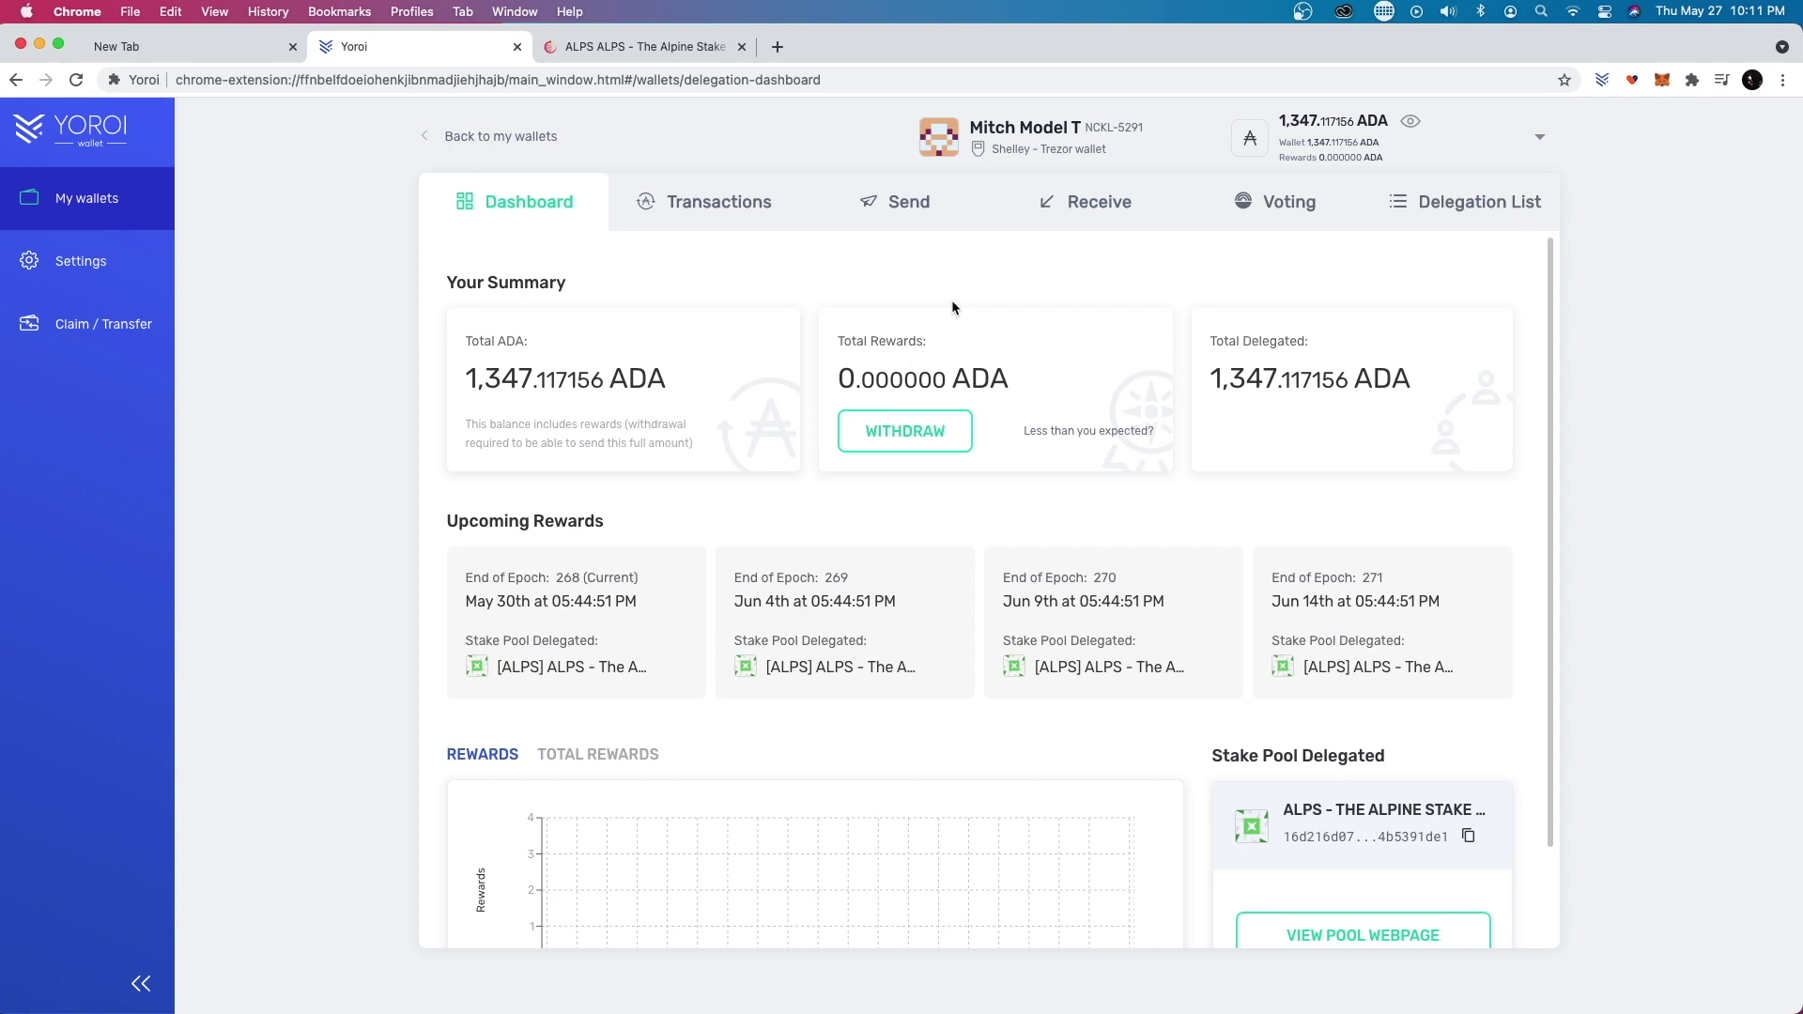
Browse Yoroi's Send form, receive addresses and Dashboard, then return to AdaLite's Send page
{"action": "scroll", "coordinate": [488, 324], "scroll_direction": "down", "scroll_amount": 1}
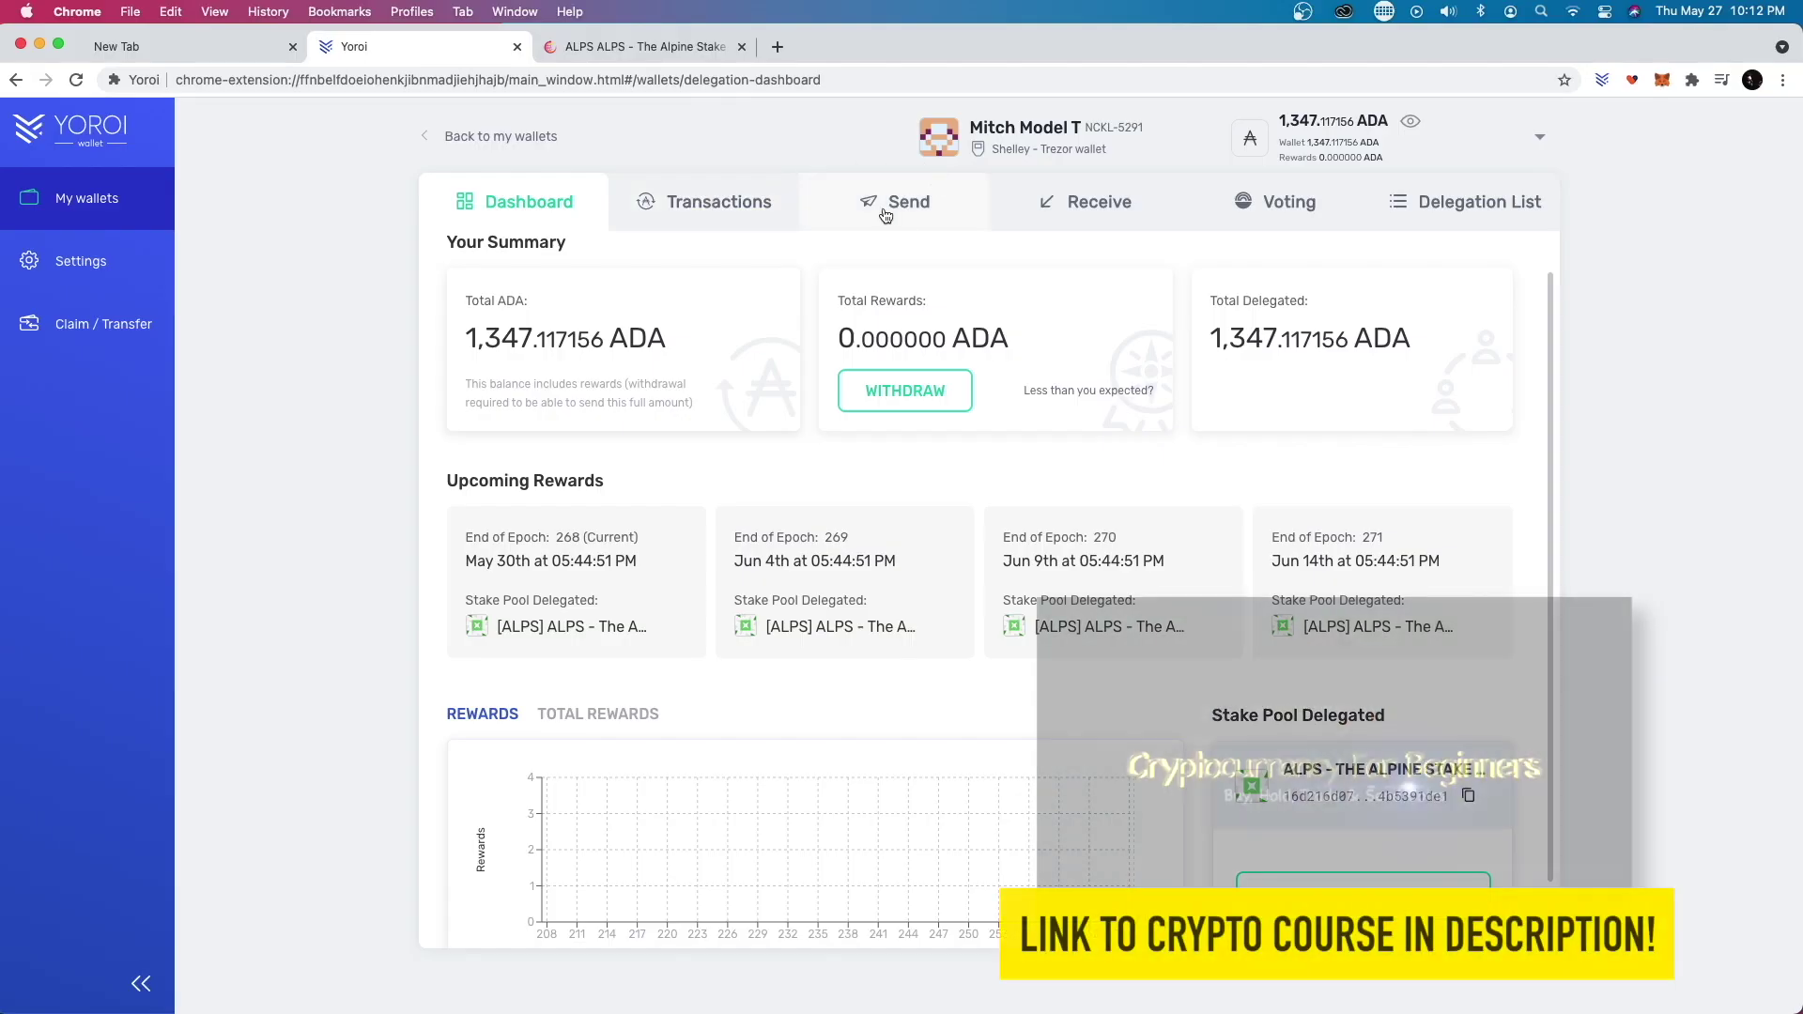
{"action": "left_click", "coordinate": [892, 202]}
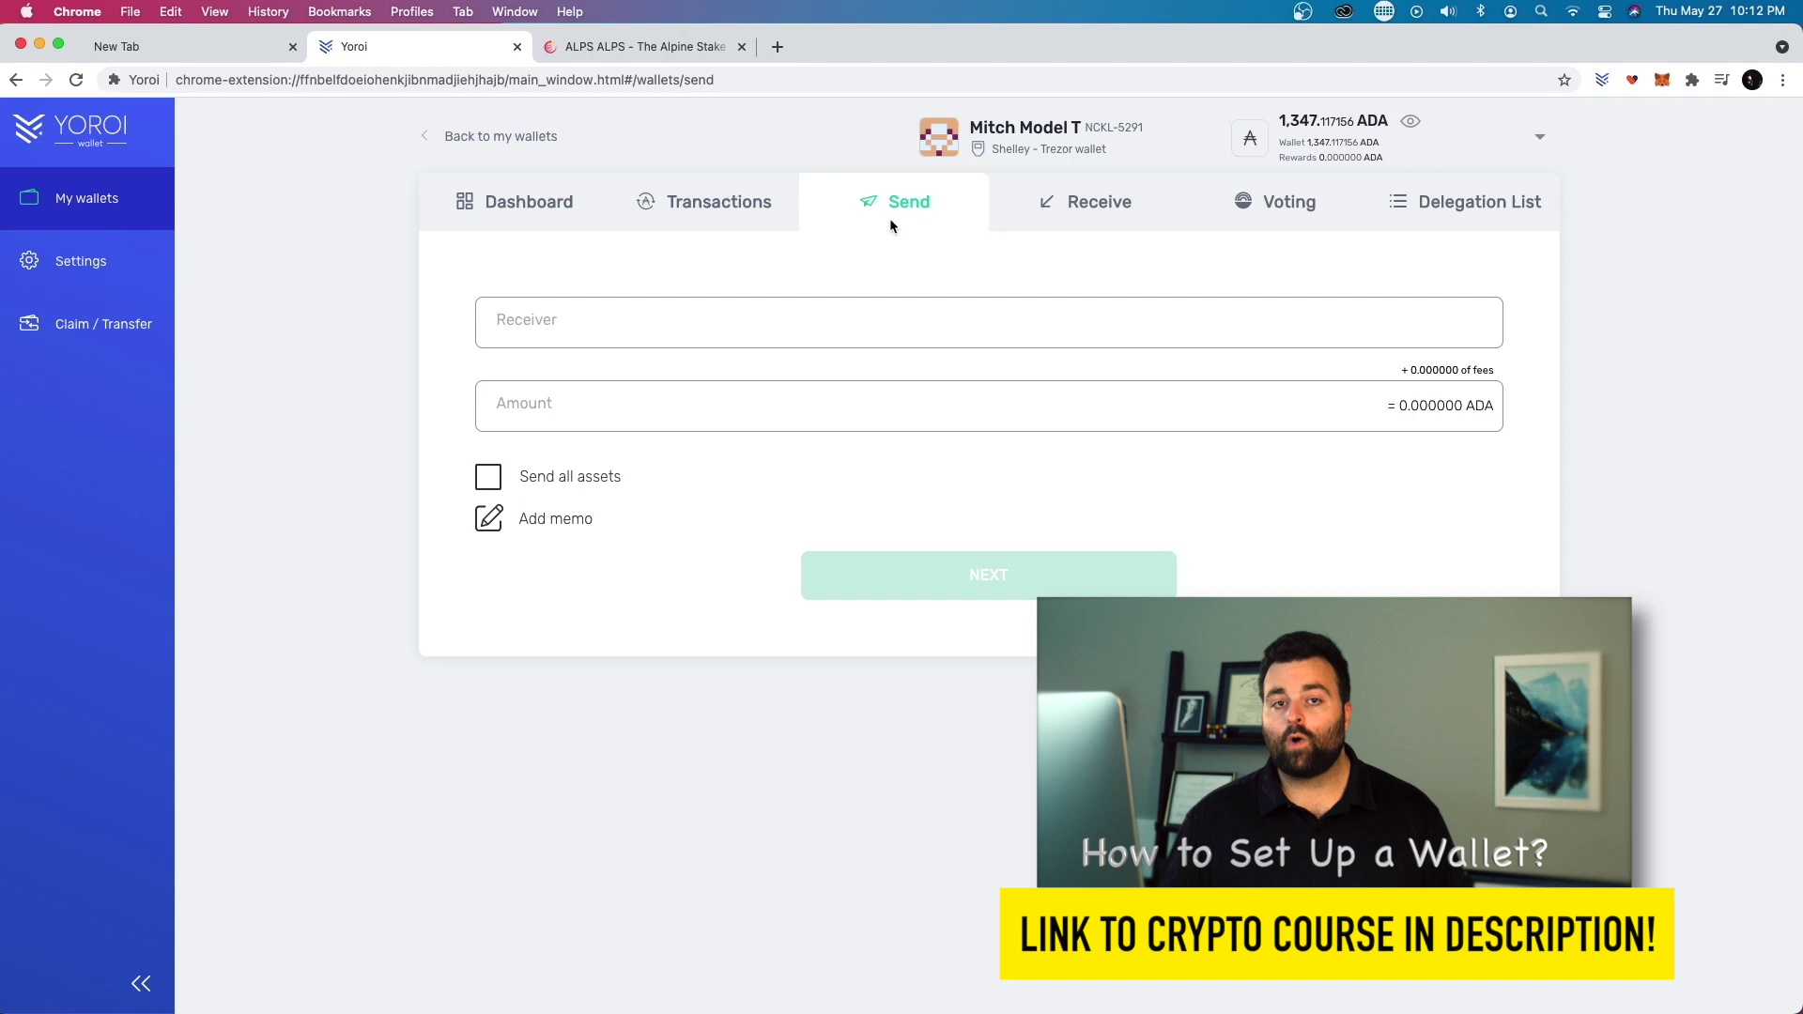
{"action": "left_click", "coordinate": [1083, 206]}
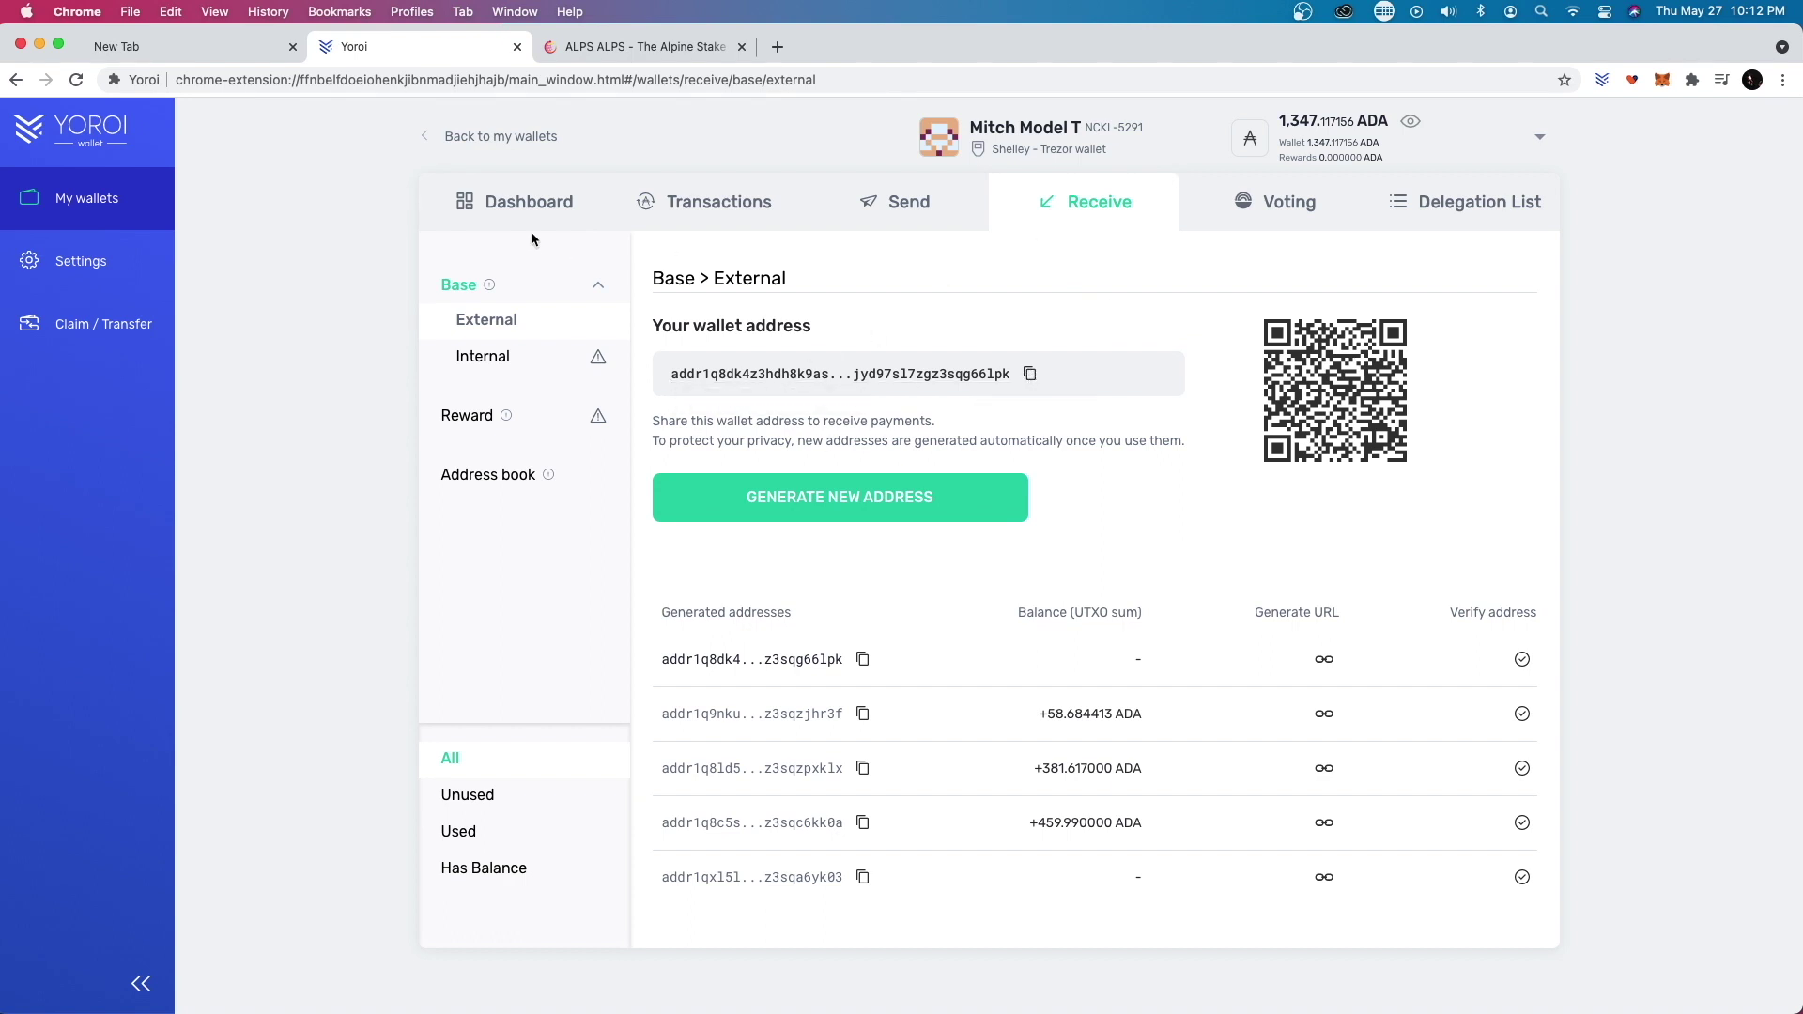
{"action": "left_click", "coordinate": [531, 202]}
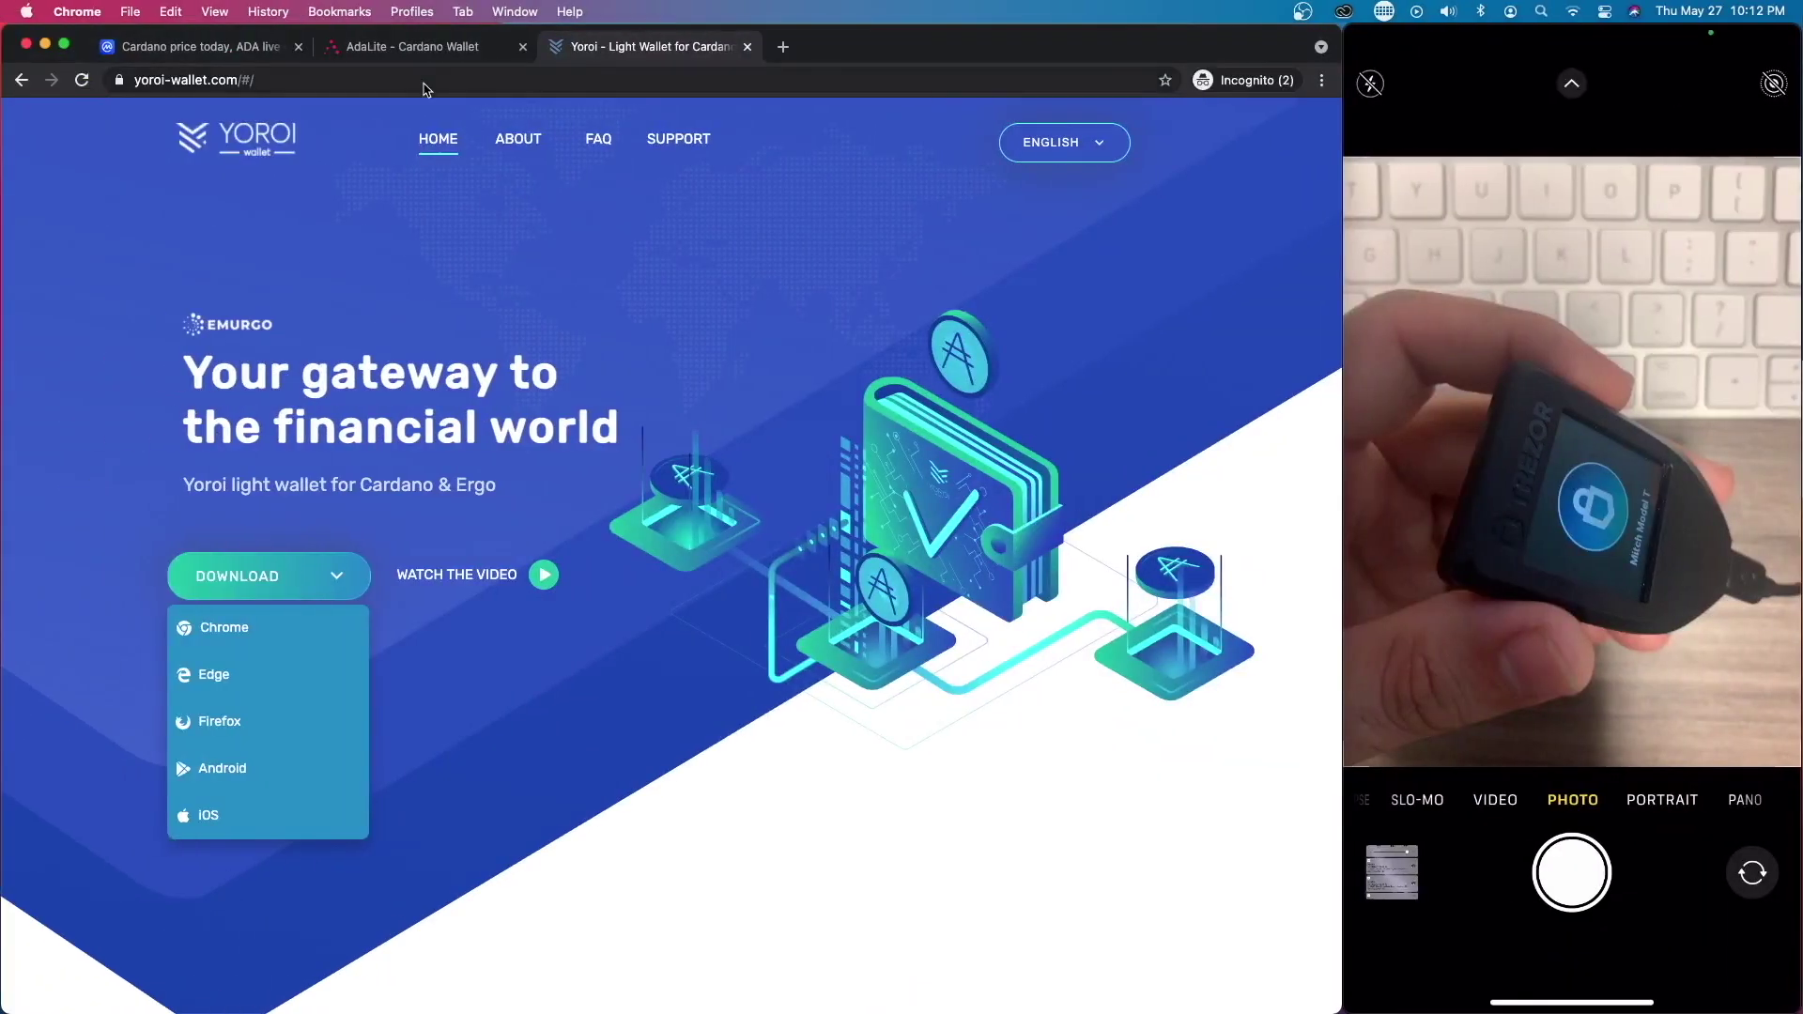
{"action": "left_click", "coordinate": [419, 49]}
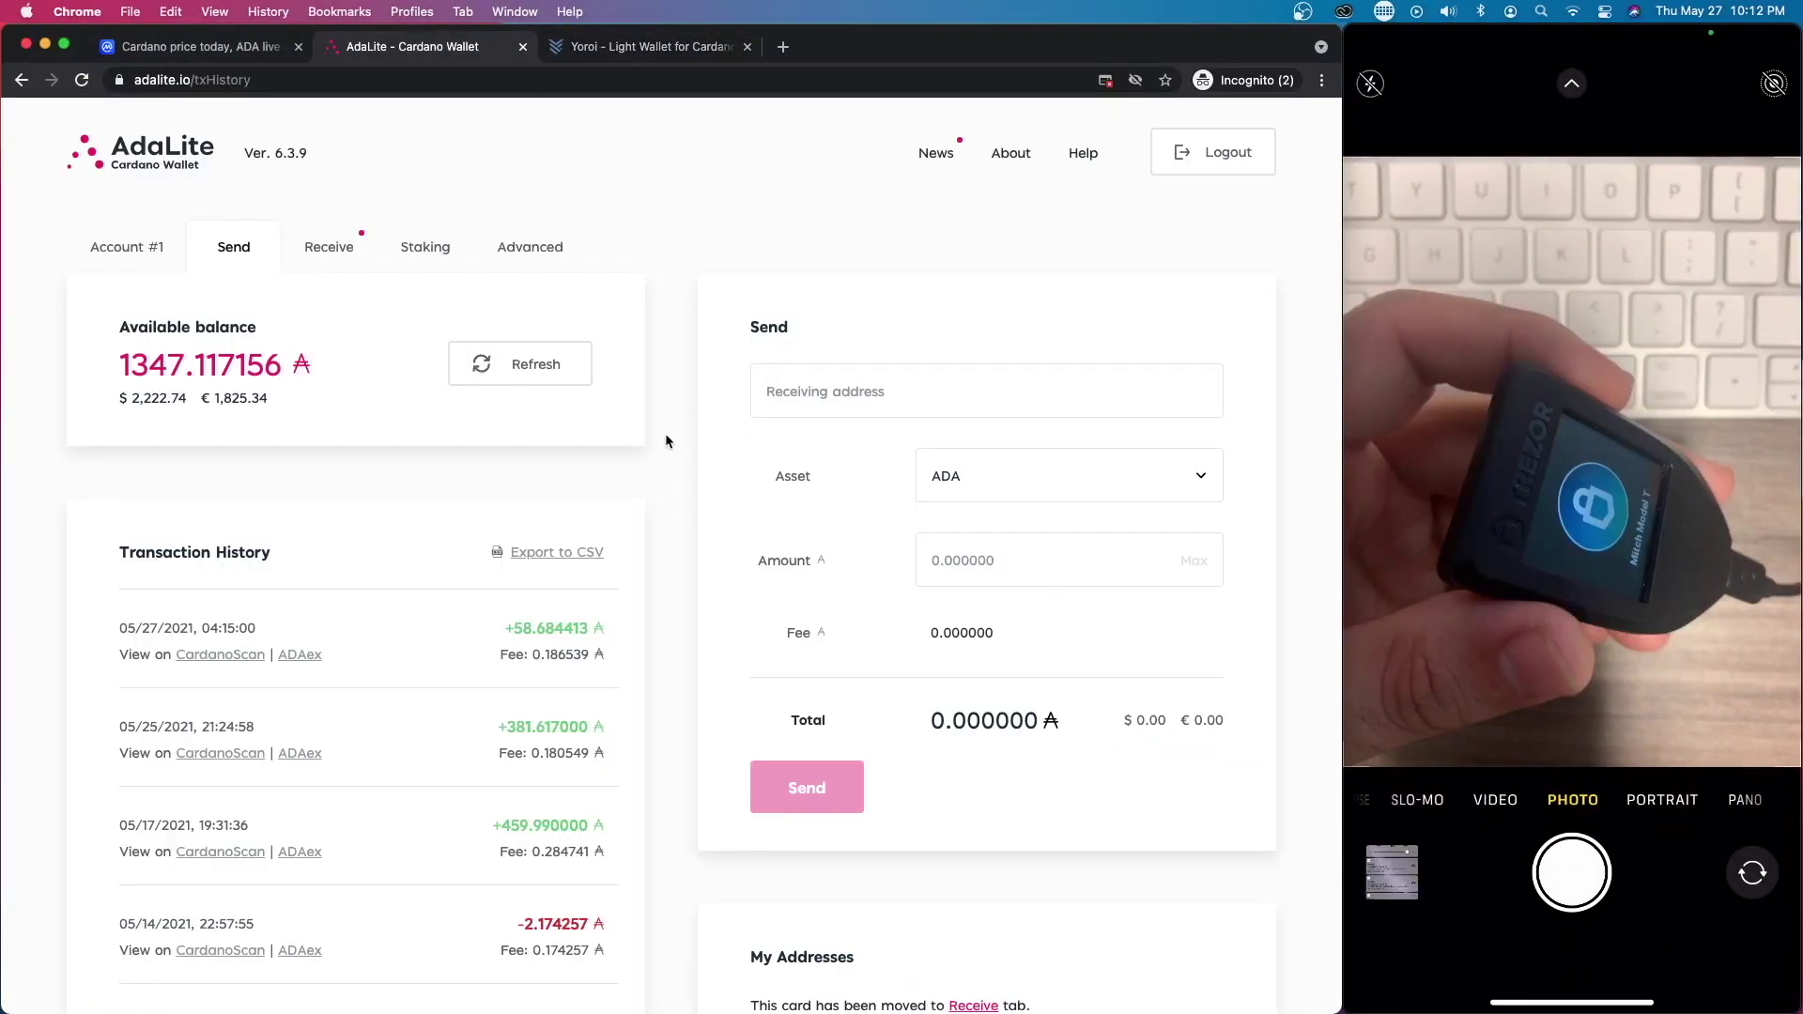